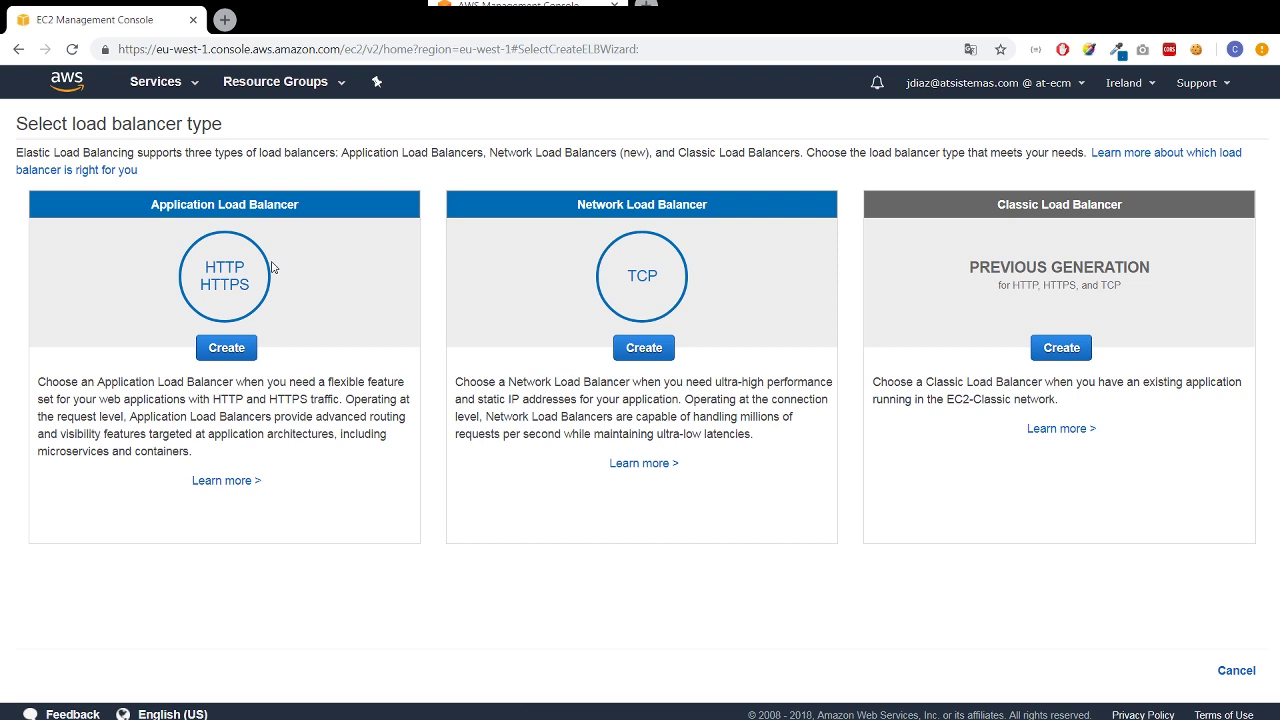
Start a Classic Load Balancer named TestLB inside the AT-ECM-MAGNOLIA VPC.
click(1061, 350)
click(528, 263)
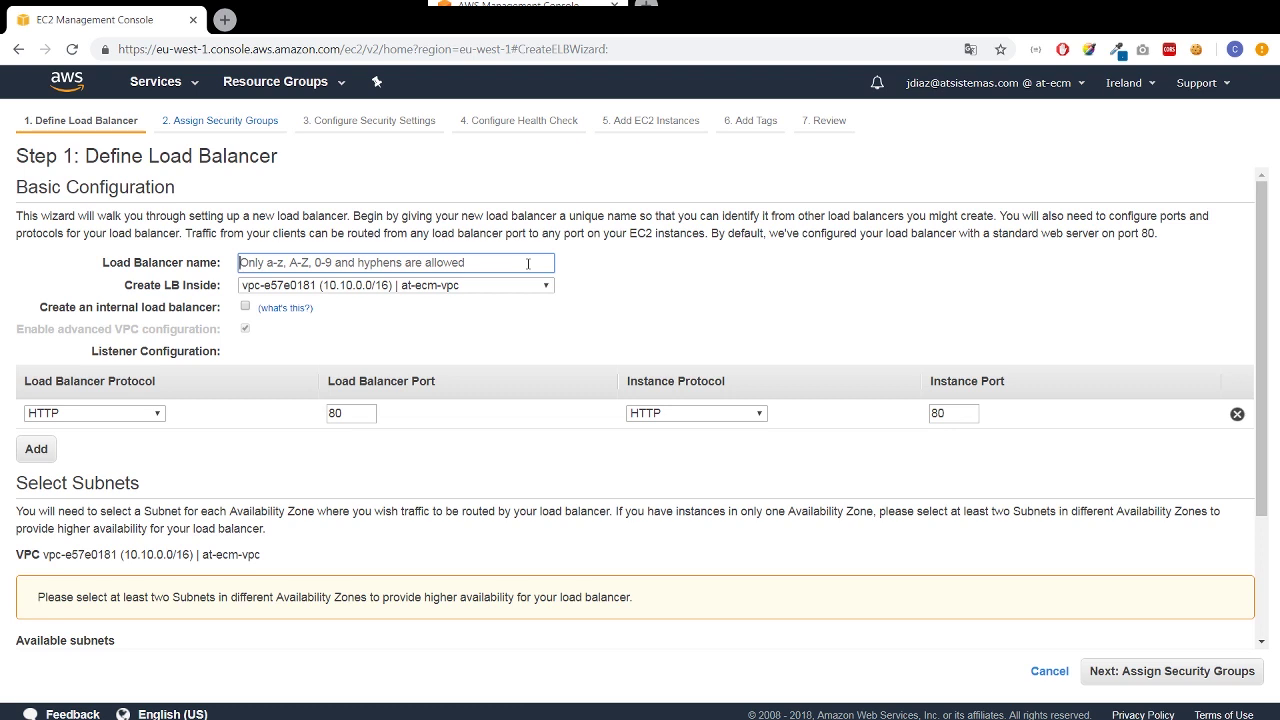
text(TestLB)
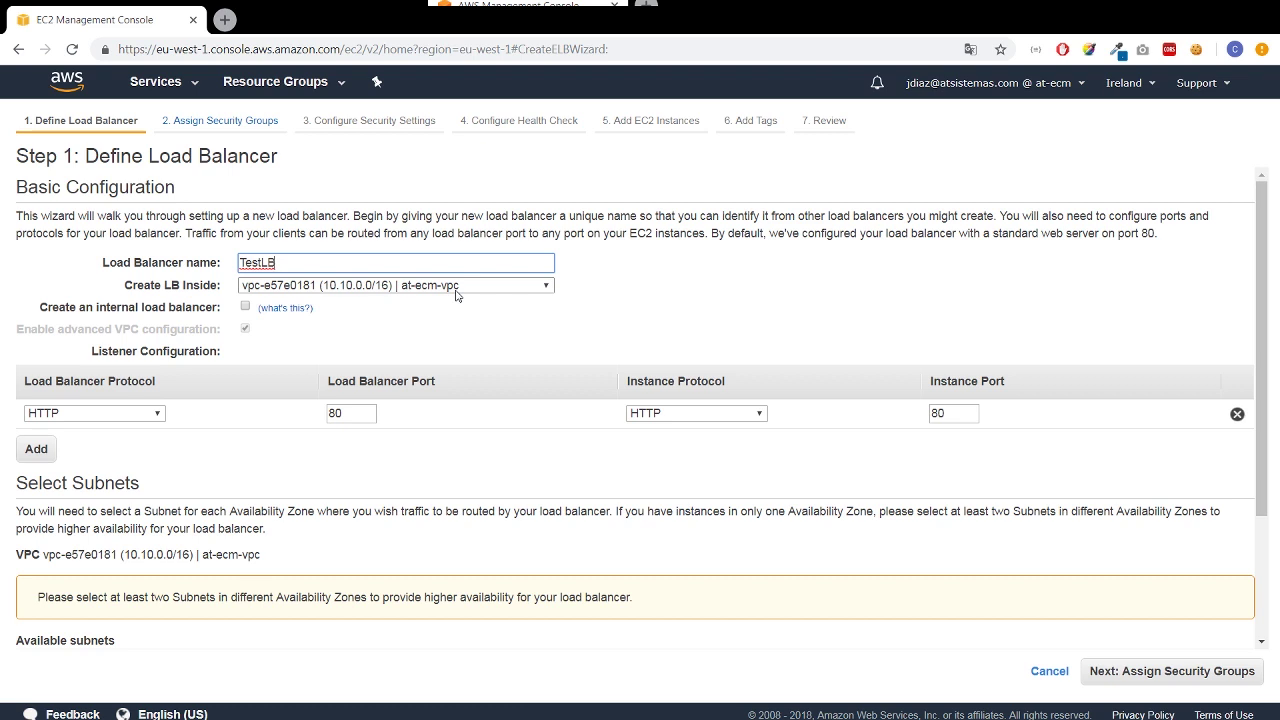
key(Tab)
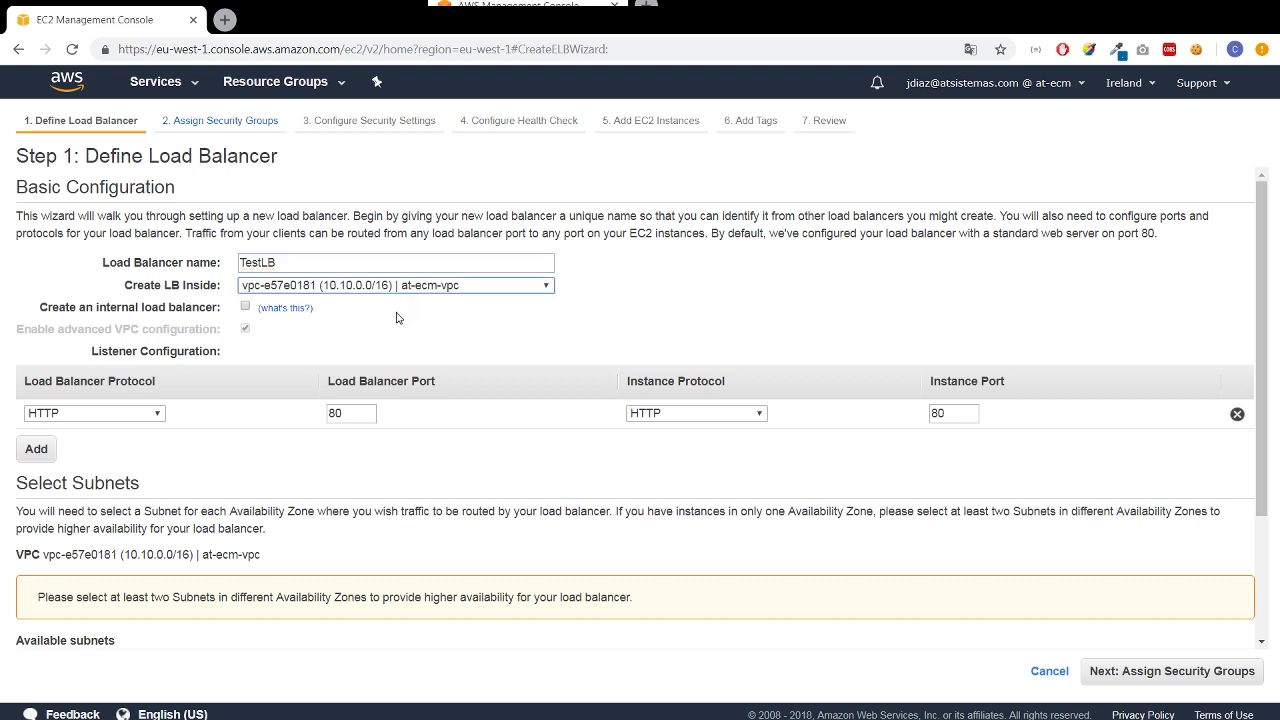
key(Down)
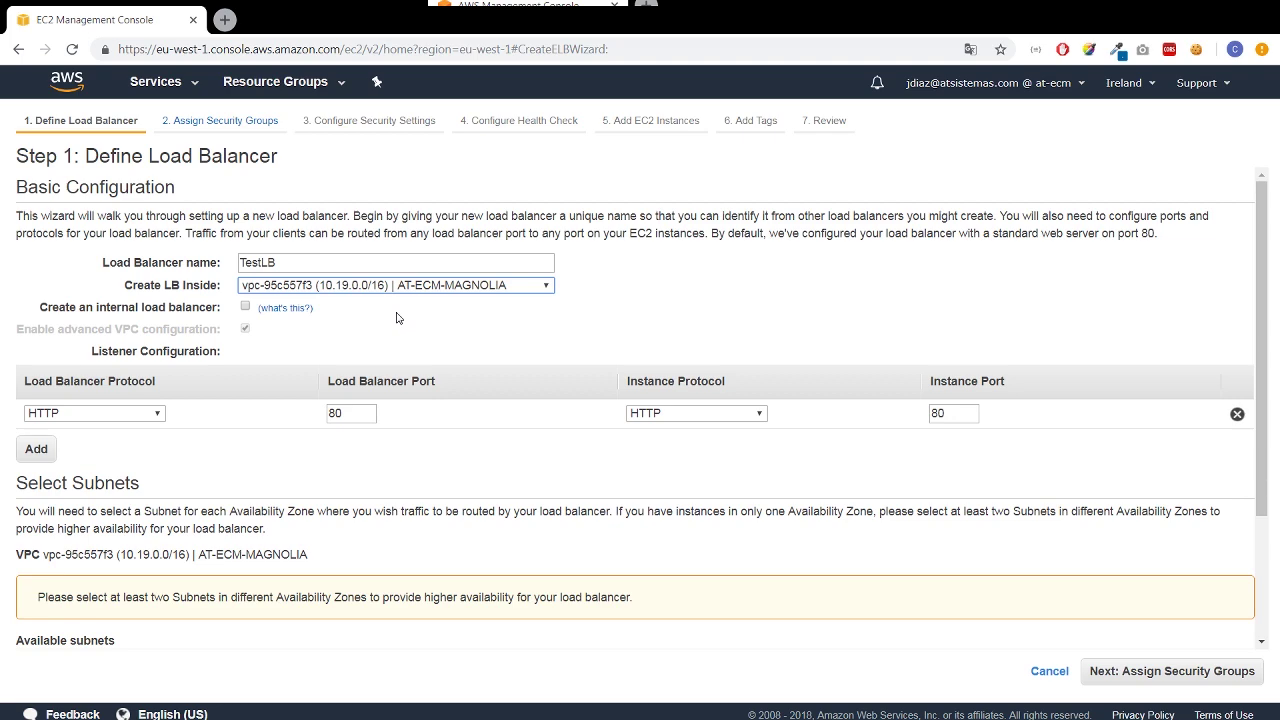
Add the at-ecm-magnolia-1a subnet to the load balancer and proceed to security group assignment.
scroll(398, 319, down, 1)
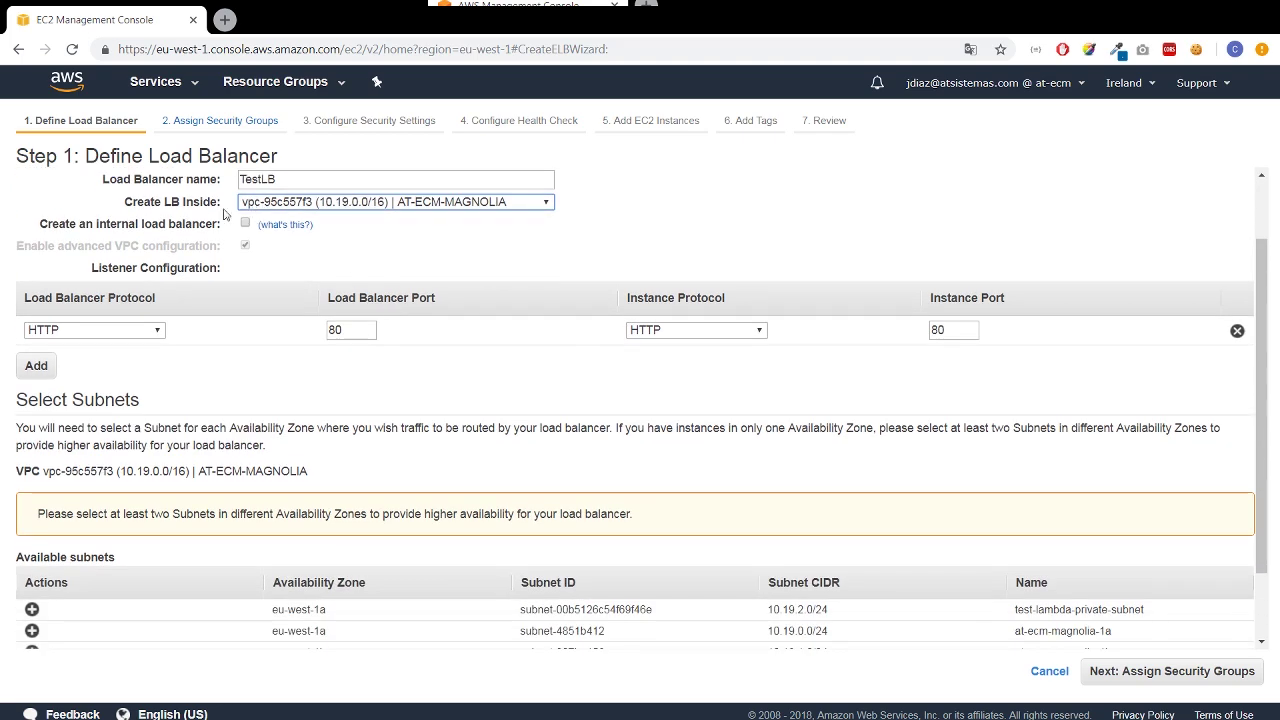
scroll(306, 353, down, 1)
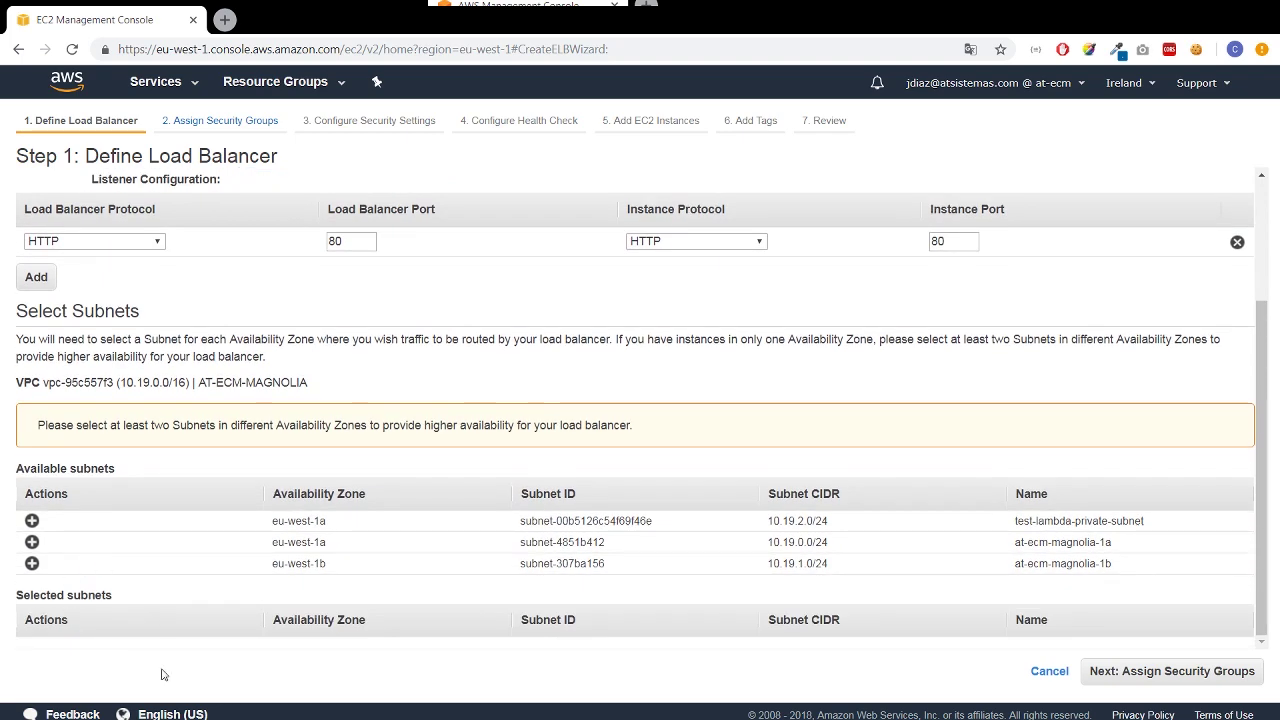
click(32, 542)
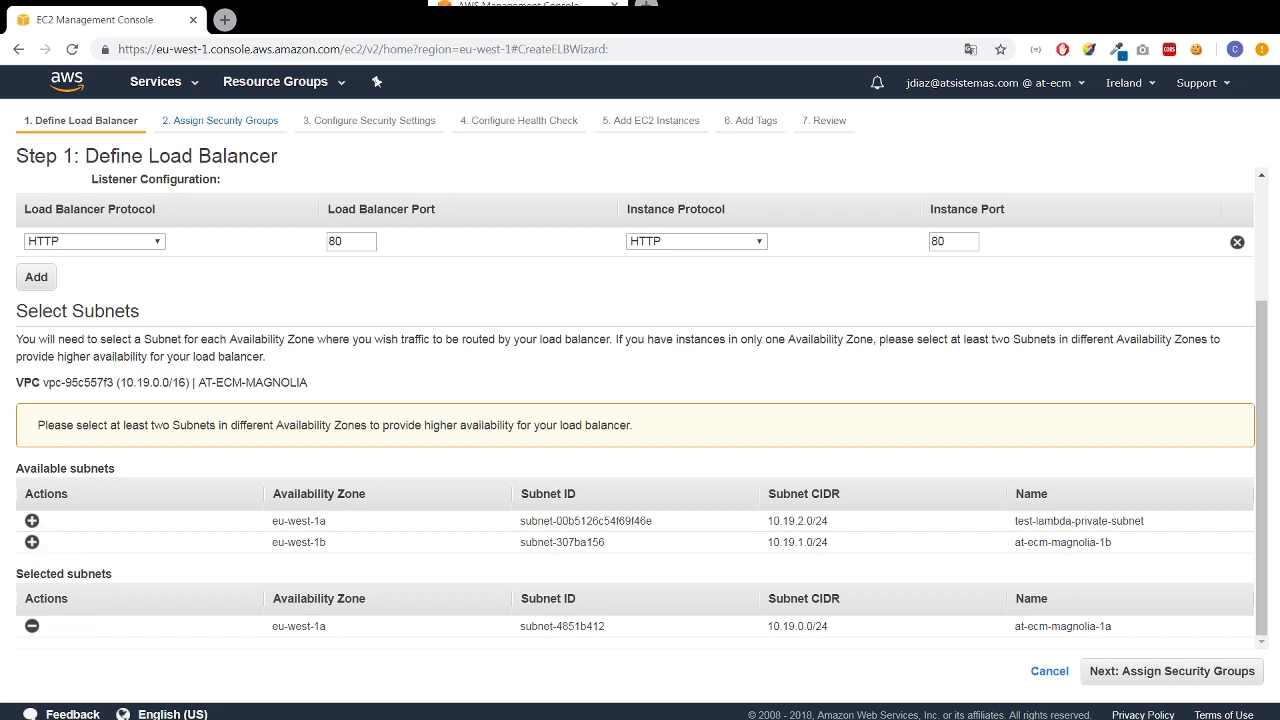
click(1104, 675)
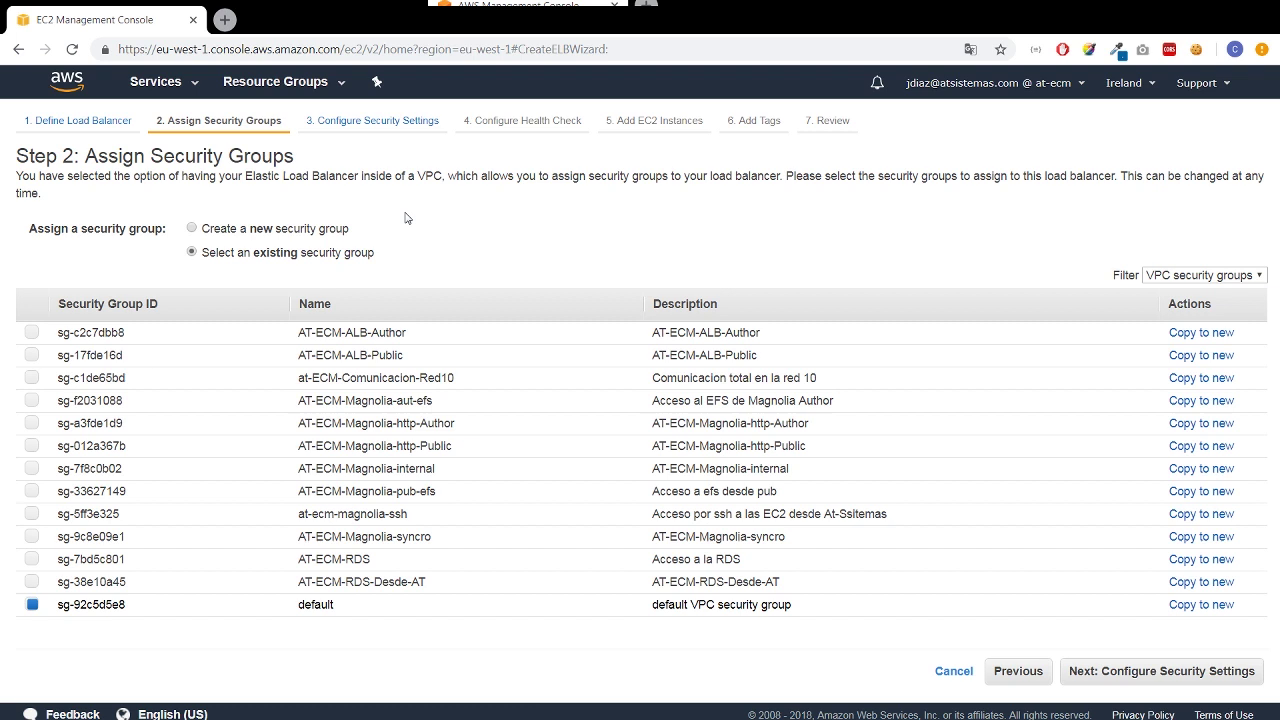
Assign the AT-ECM-Magnolia-http-Author, AT-ECM-Magnolia-http-Public, at-ecm-magnolia-ssh and AT-ECM-Magnolia-syncro security groups as well, and continue to the health check without a secure listener.
click(33, 424)
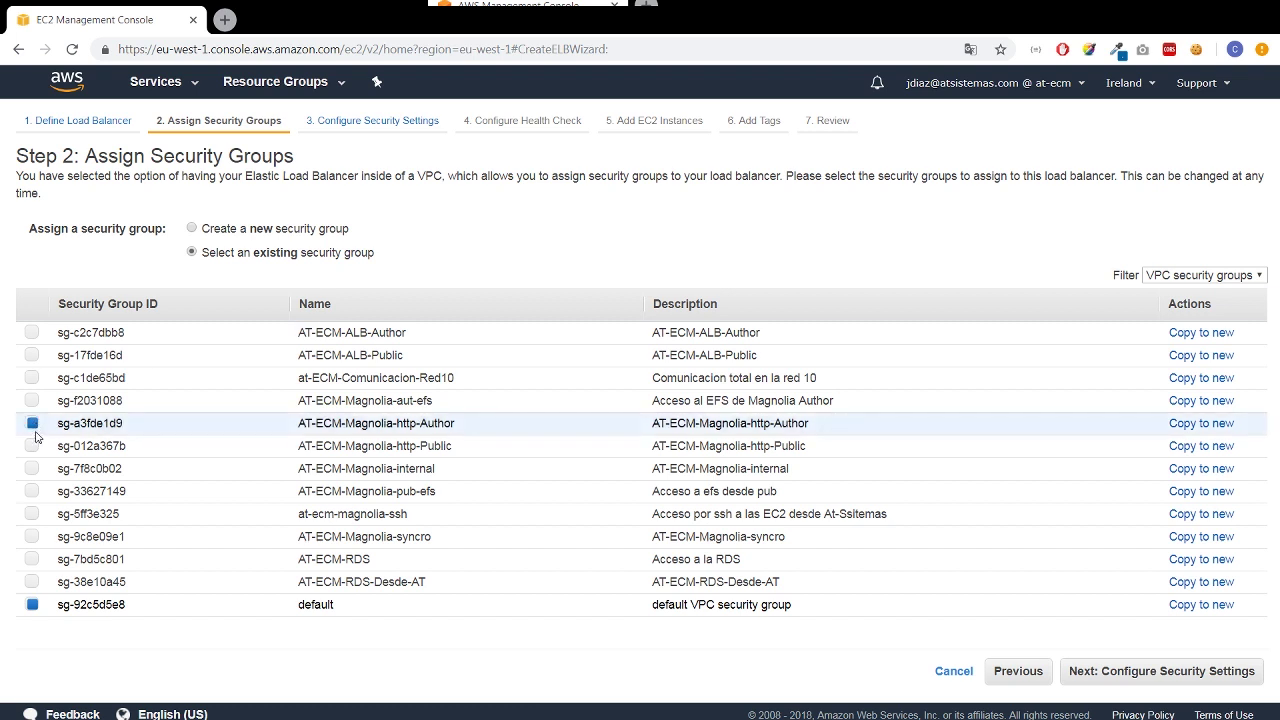
click(32, 446)
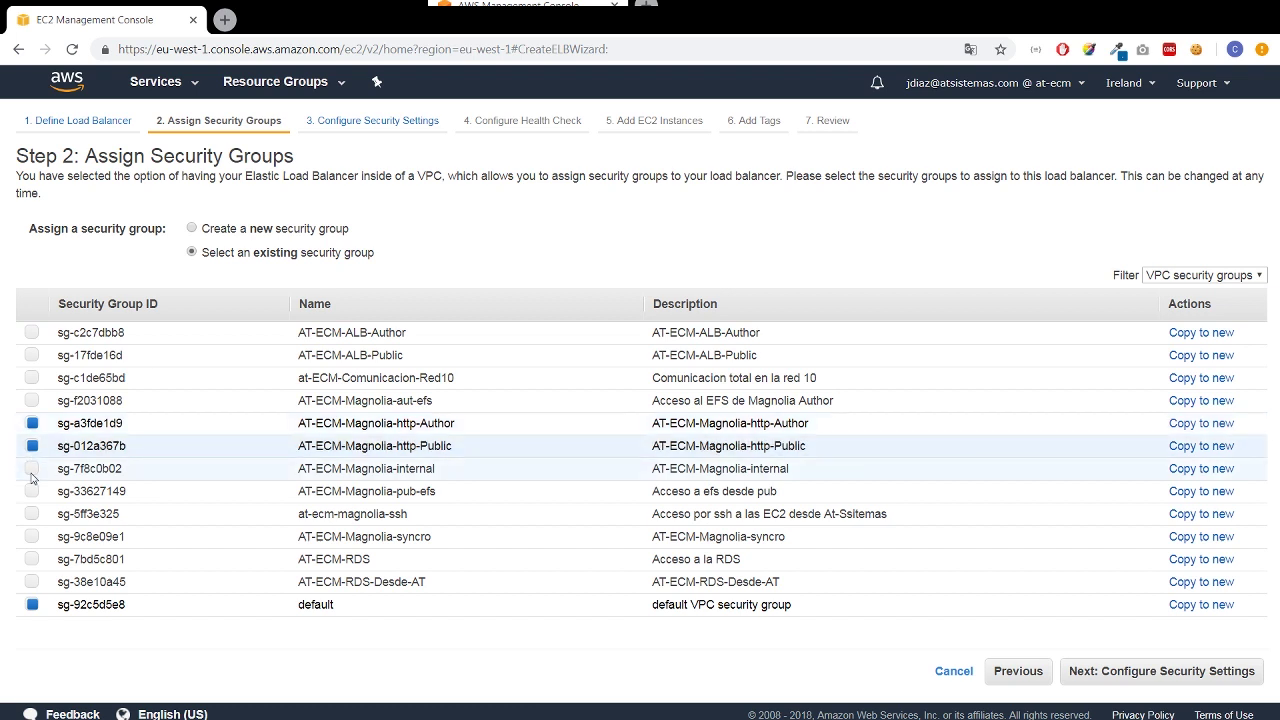
click(33, 513)
click(33, 536)
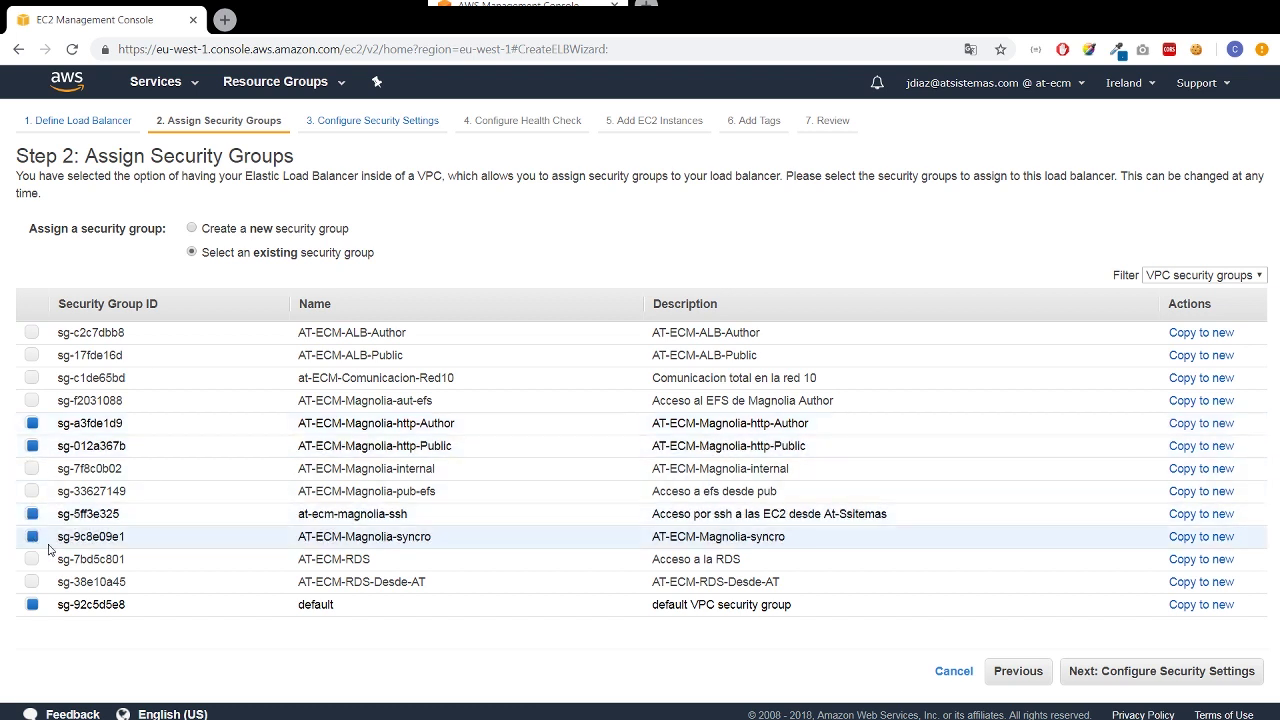
click(1089, 674)
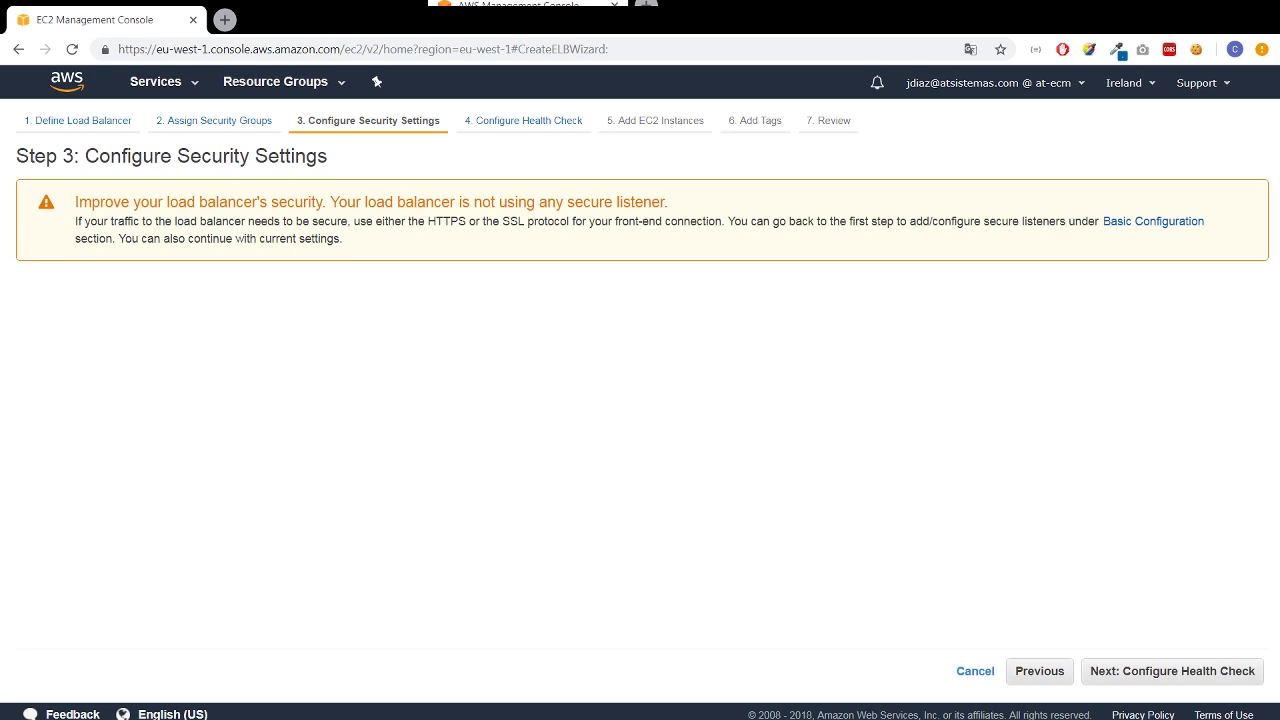
click(1108, 678)
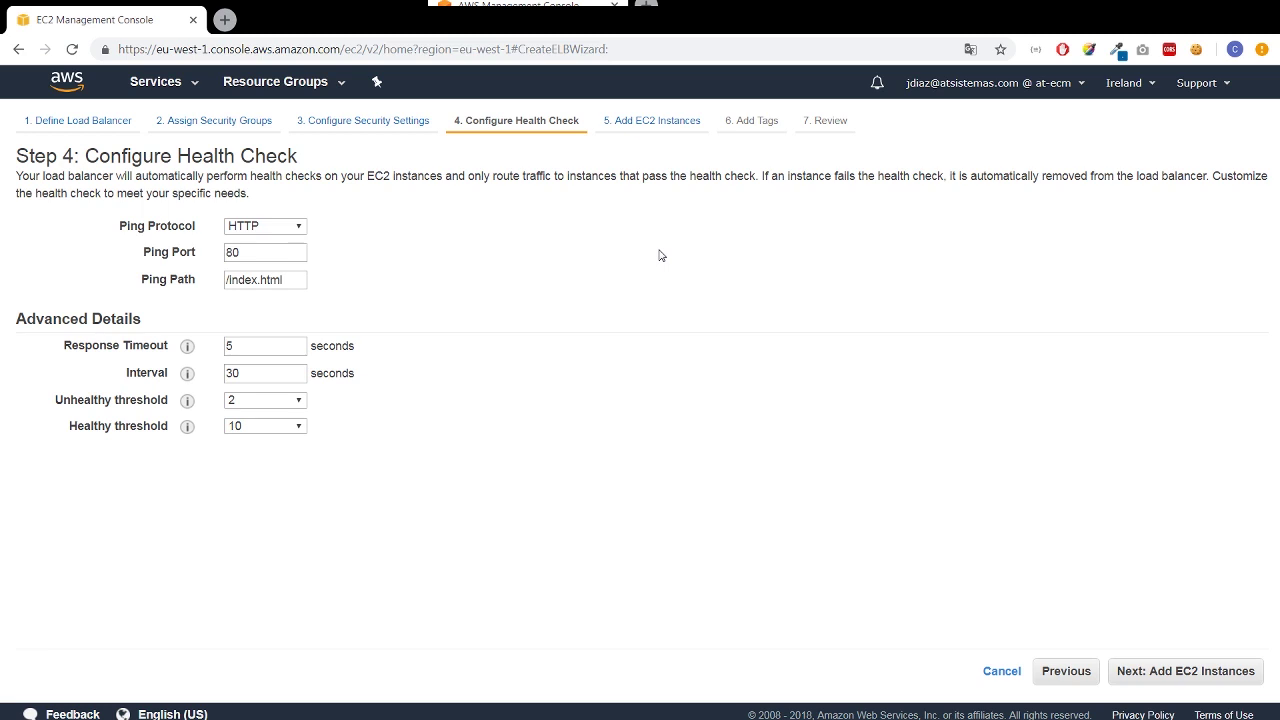
Set the health check's ping port to 8080 and its ping path to /magnoliaPublic/healthcheck.
click(282, 256)
text(80)
click(229, 281)
triple_click(229, 281)
text(/magnoliaPublic/)
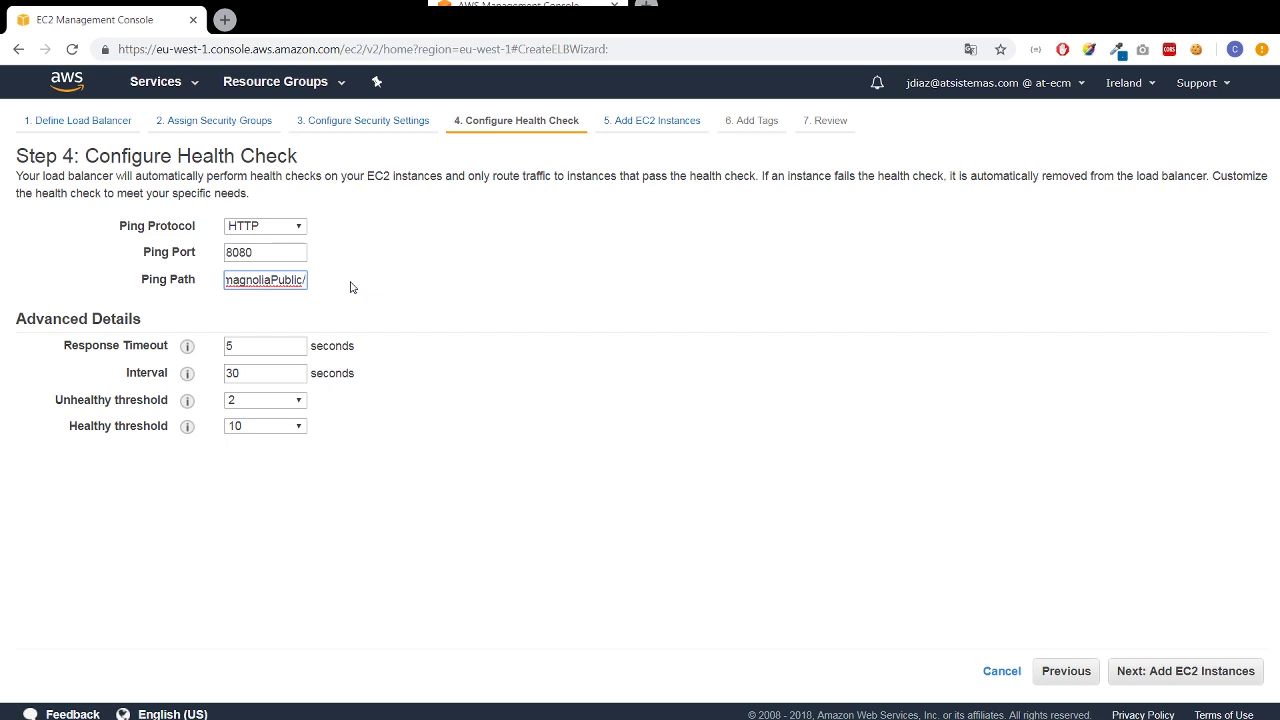
text(healthcheck)
click(270, 250)
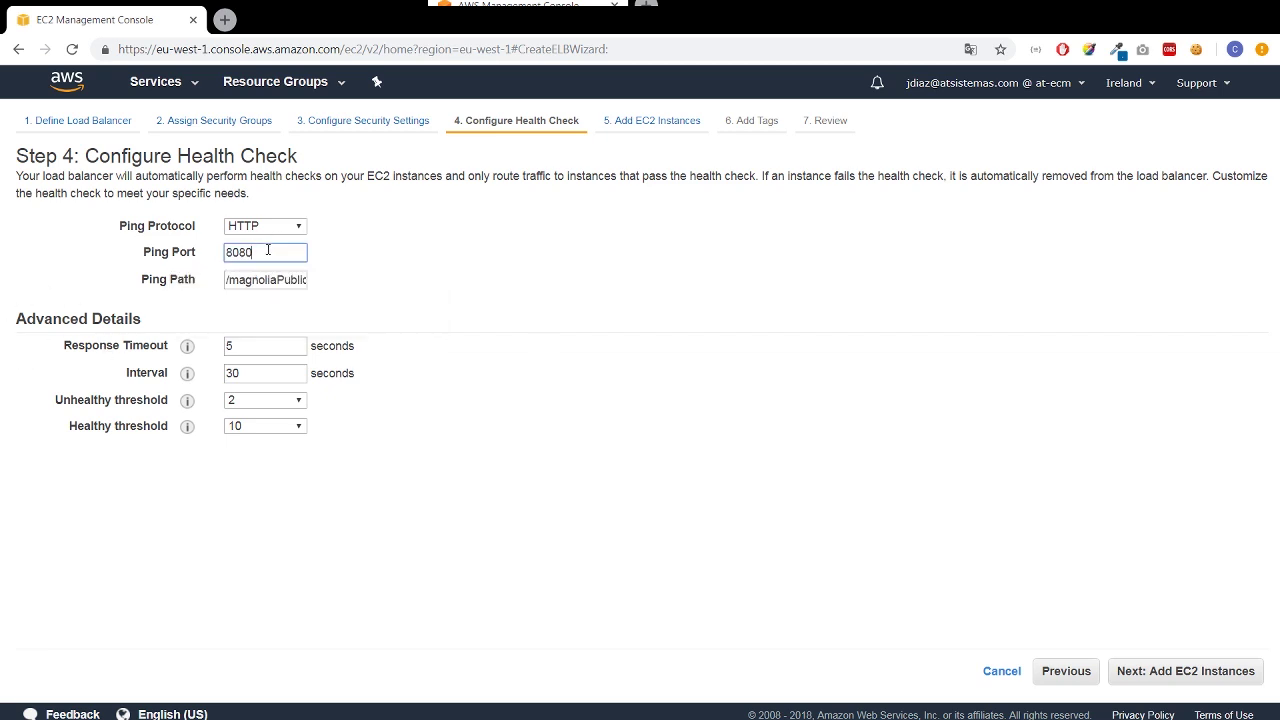
click(266, 281)
Set the health check interval to 300 seconds and the unhealthy threshold to 5, and continue to the instances.
click(290, 372)
text(0)
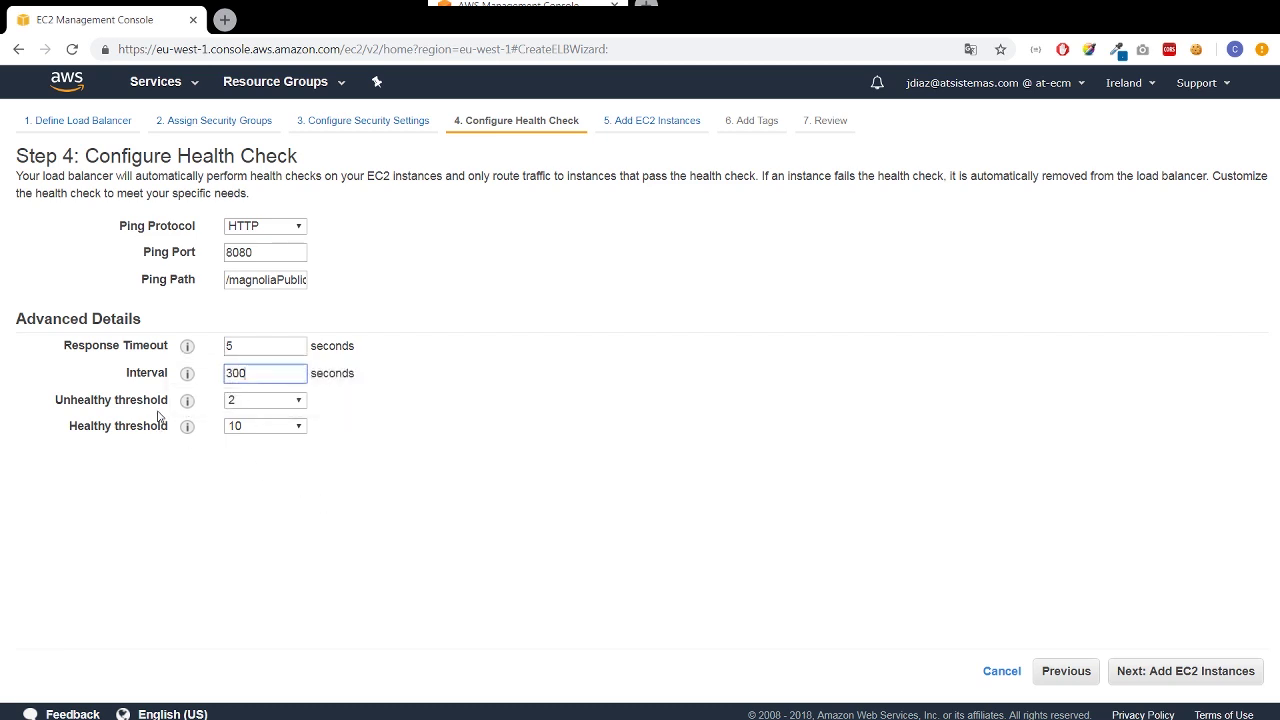
click(155, 471)
click(297, 405)
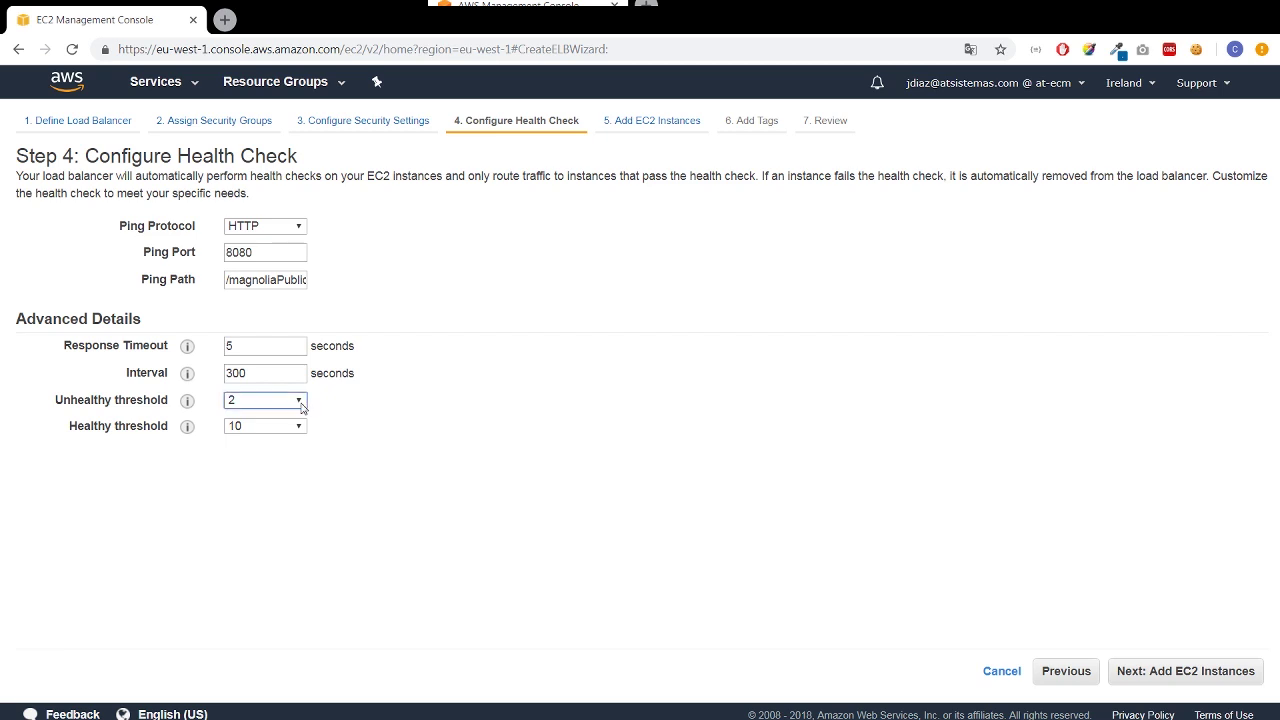
key(5)
click(1132, 673)
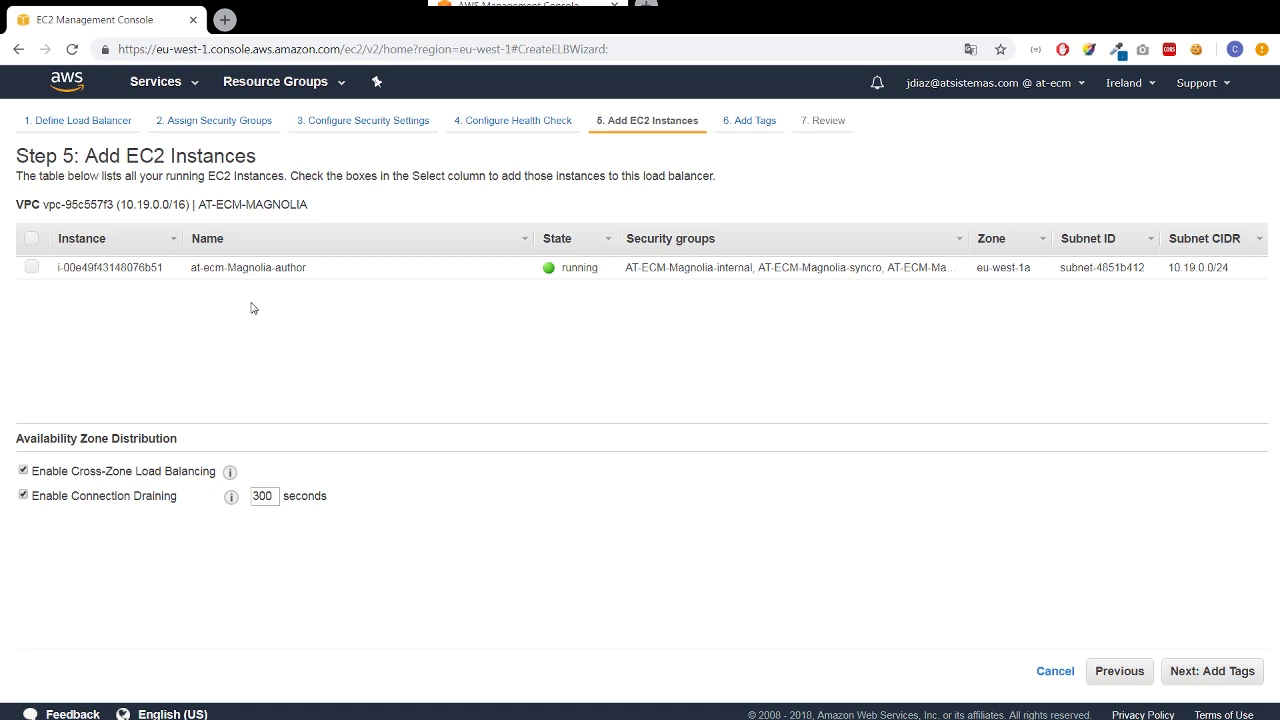
Create the load balancer without registering instances or adding tags, and show its entry in the load balancer list.
click(1193, 670)
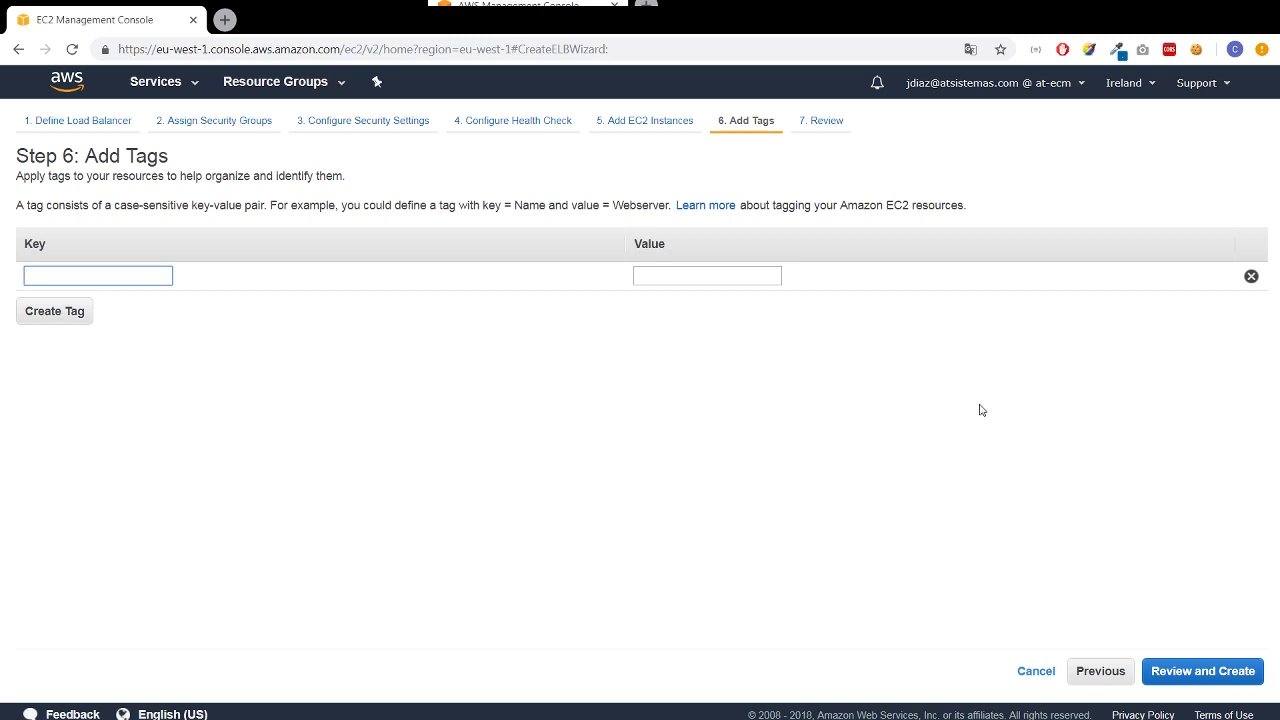
click(1165, 679)
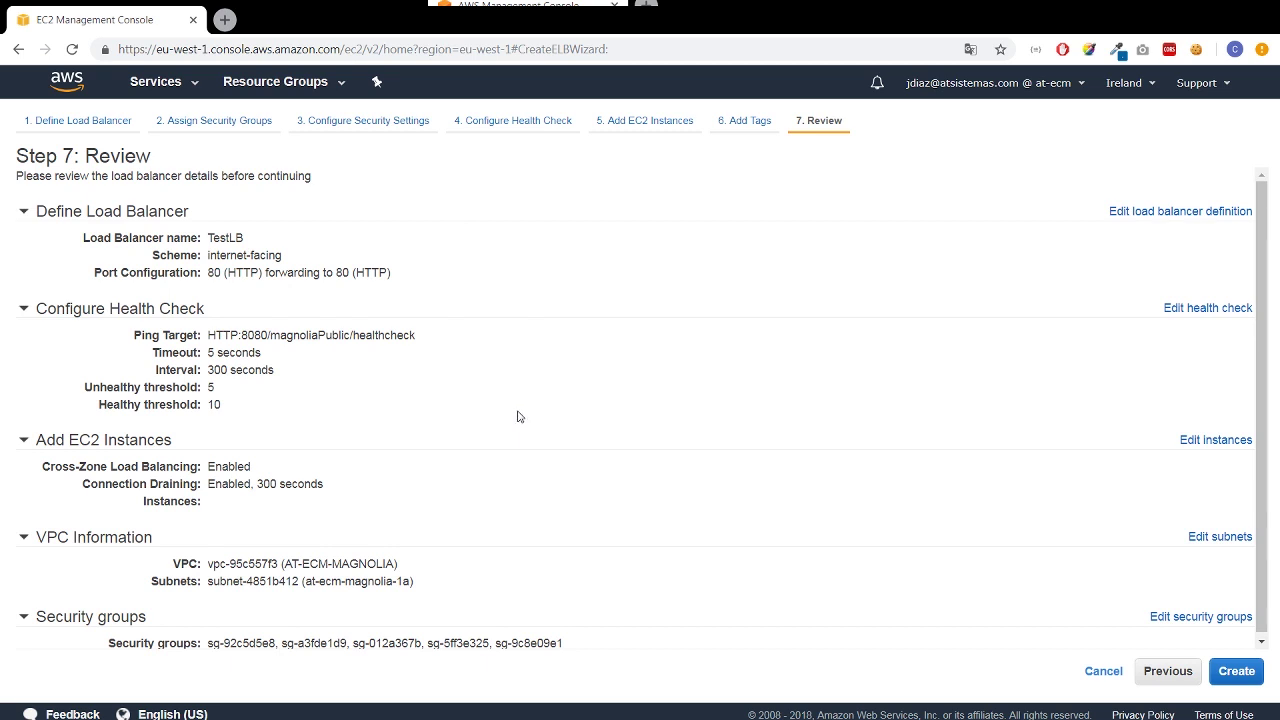
scroll(519, 416, down, 1)
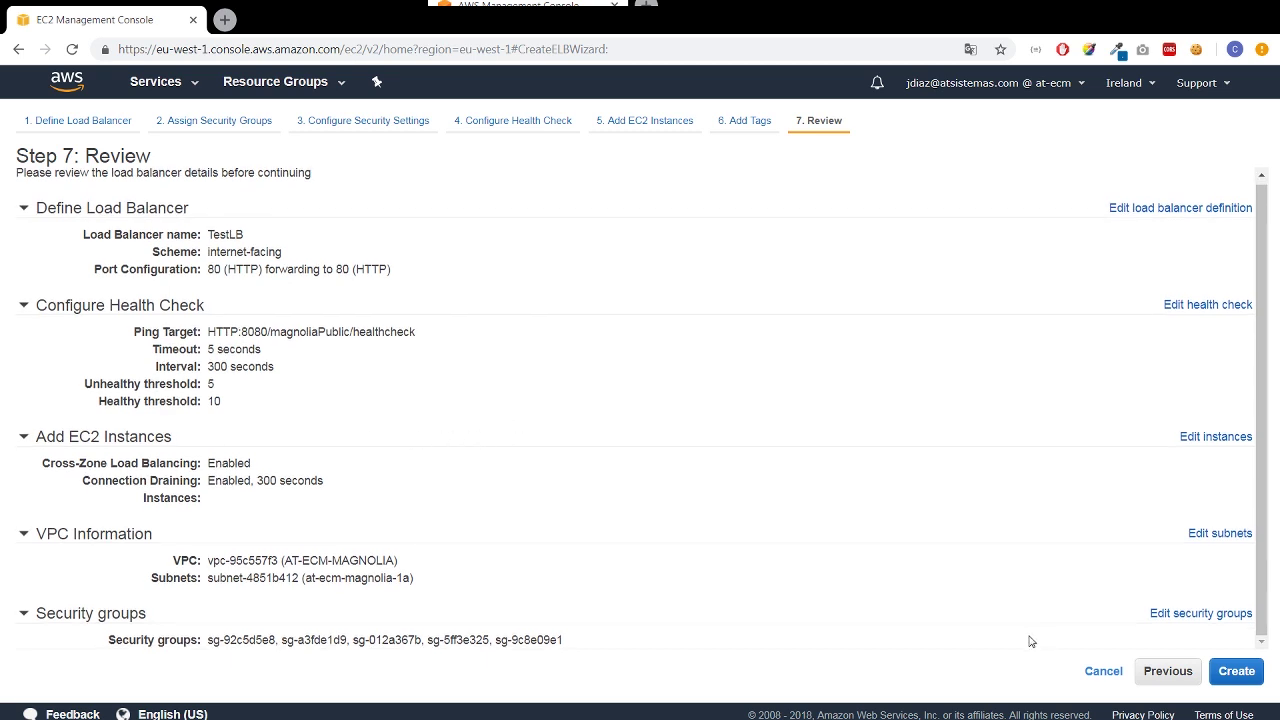
click(1240, 673)
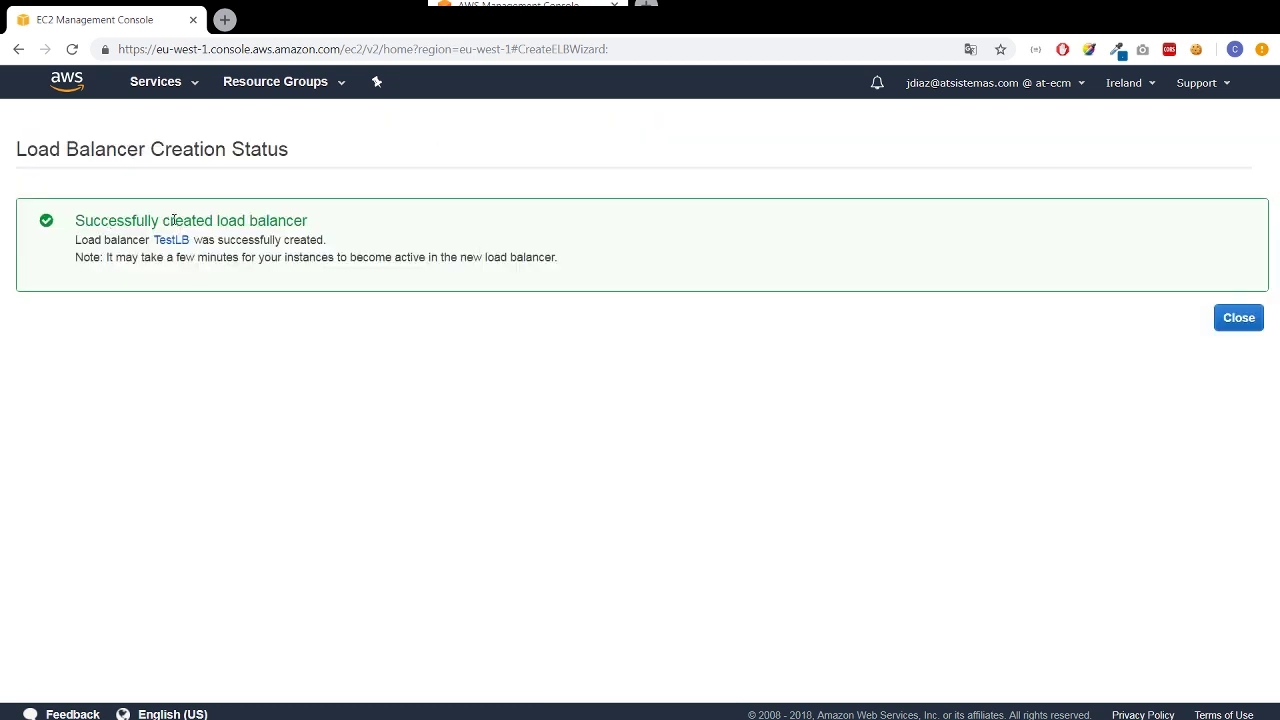
click(1239, 318)
click(199, 251)
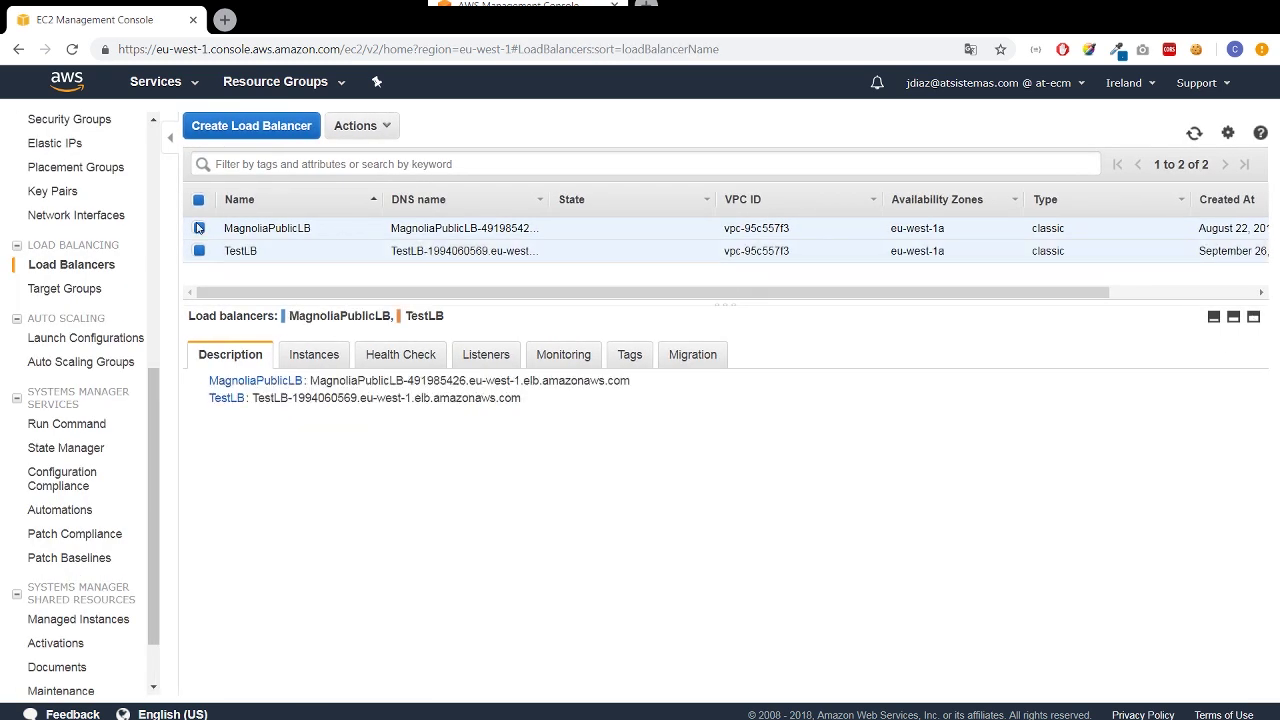
click(212, 254)
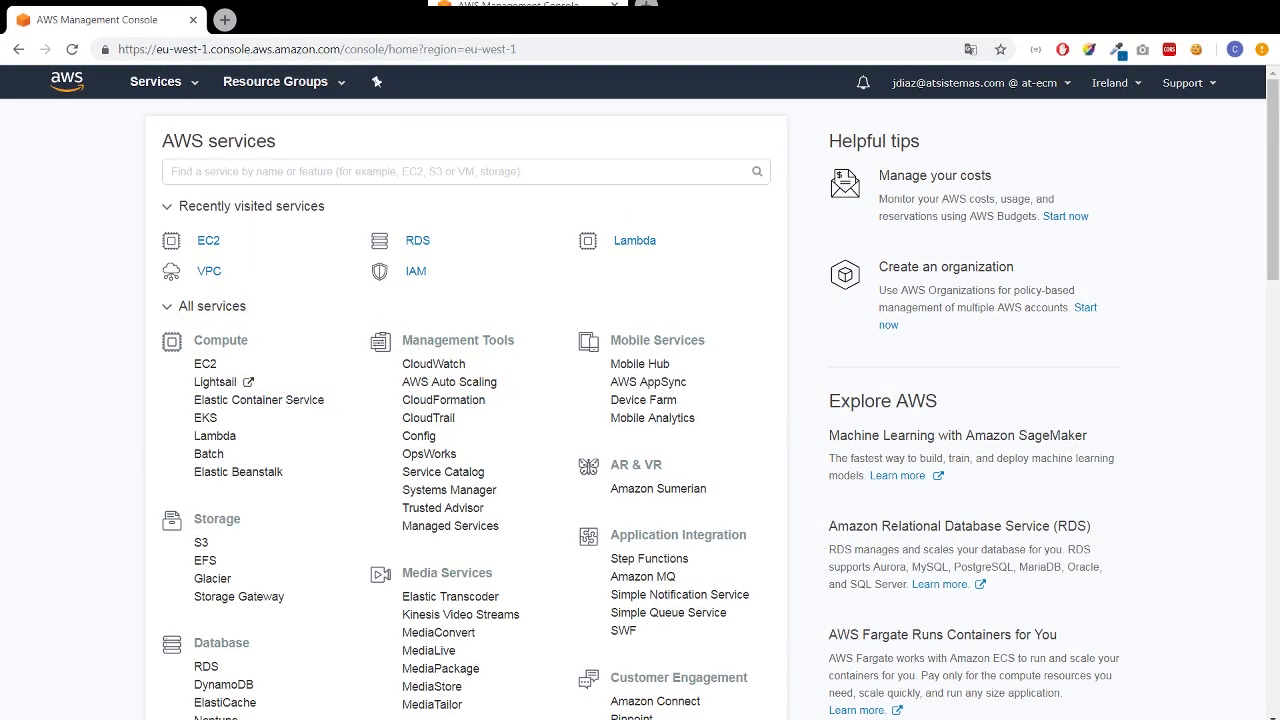
Start a new Auto Scaling group in EC2 based on the existing launch configuration Config-webinar.
click(211, 242)
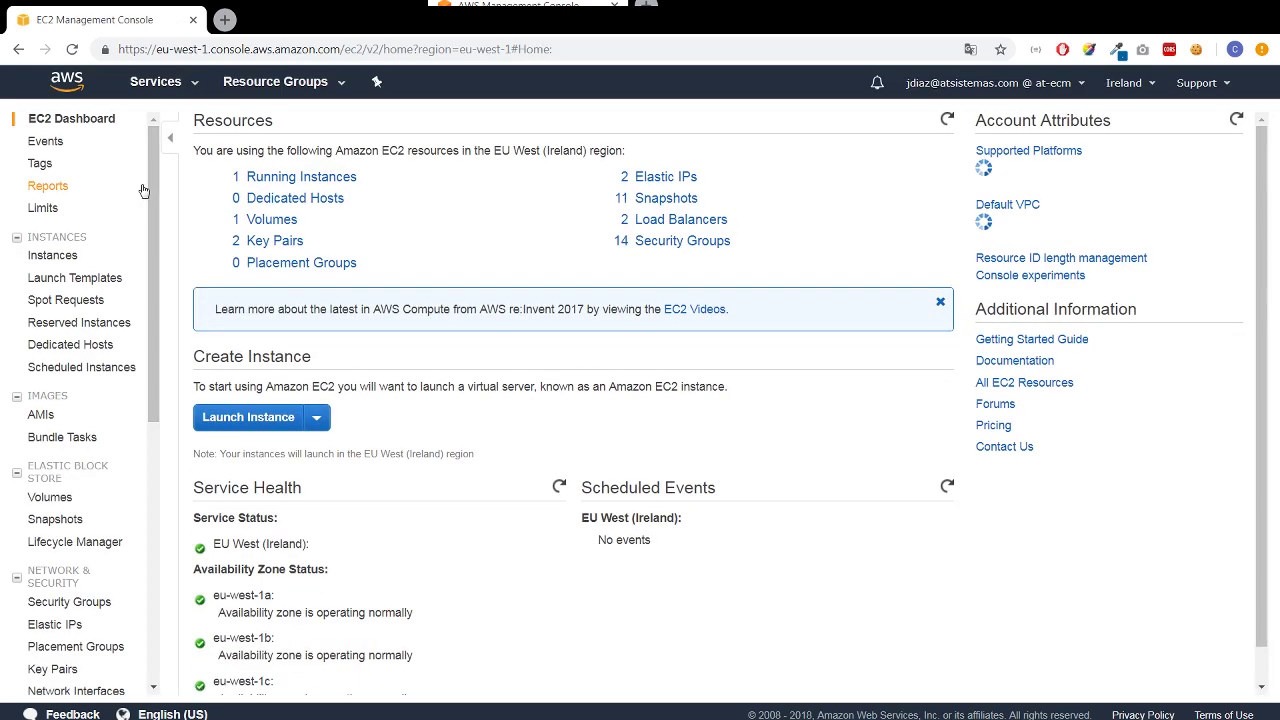
scroll(155, 185, down, 5)
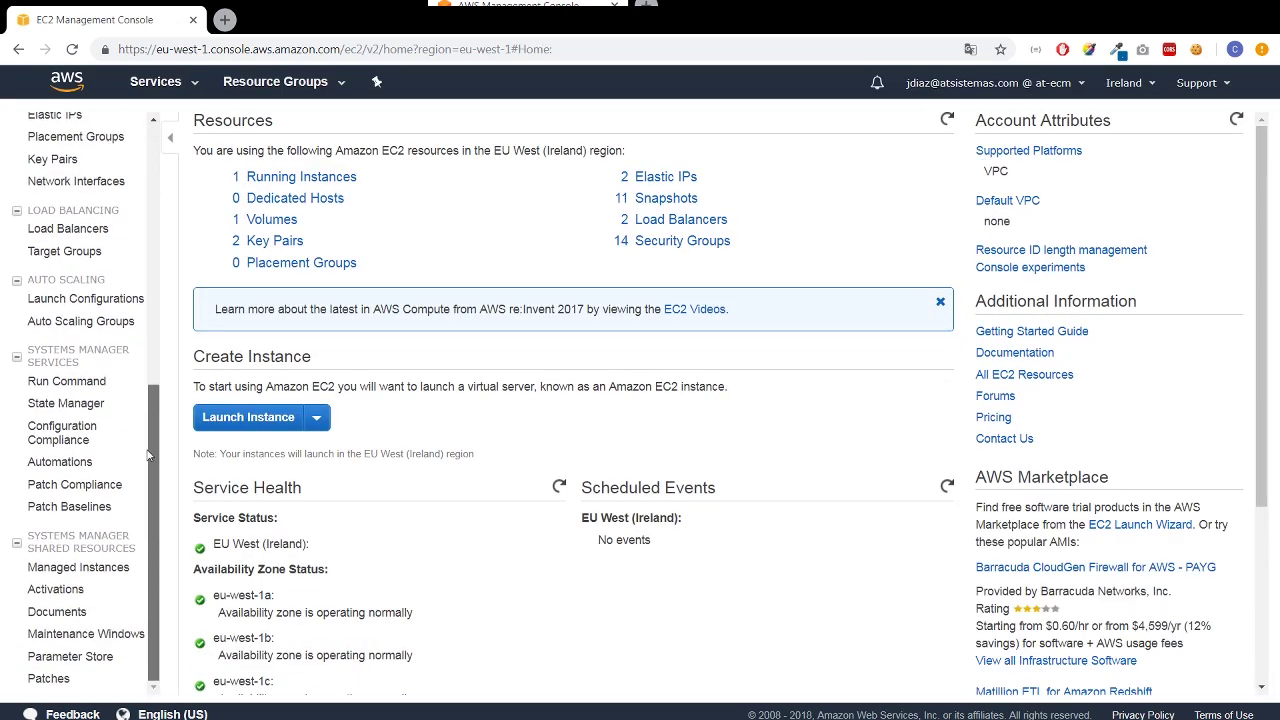
click(83, 326)
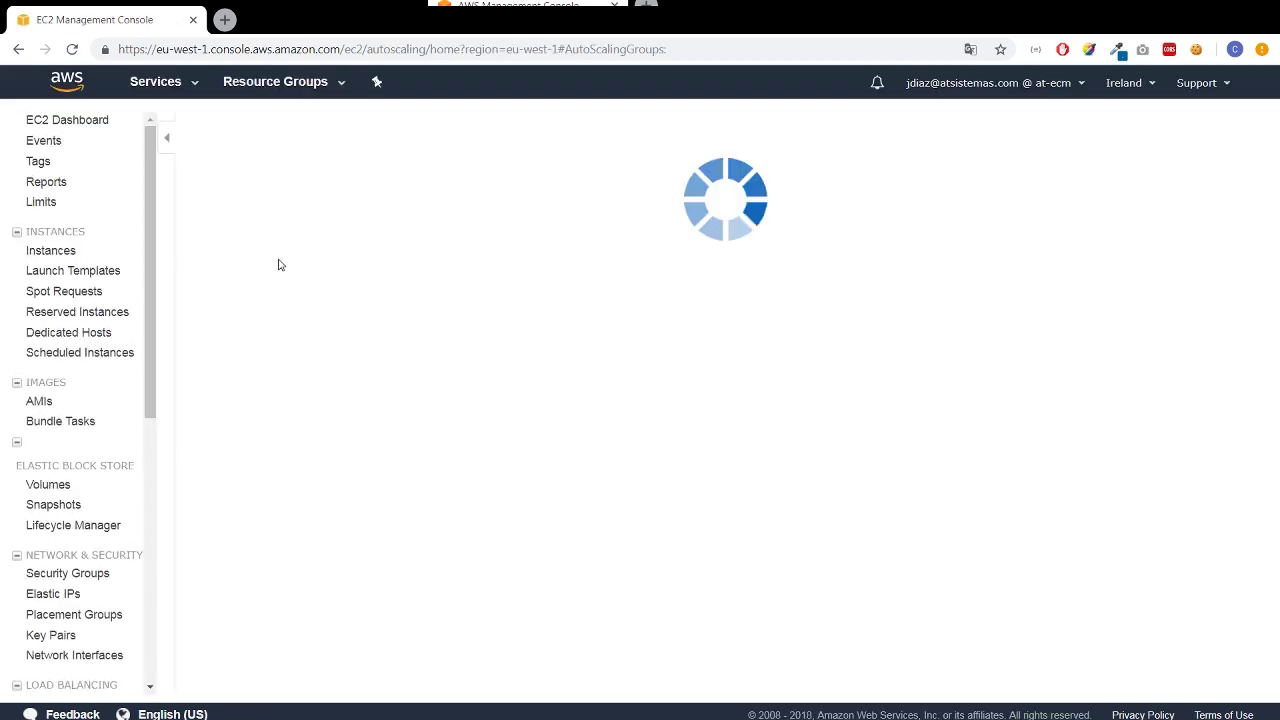
click(277, 132)
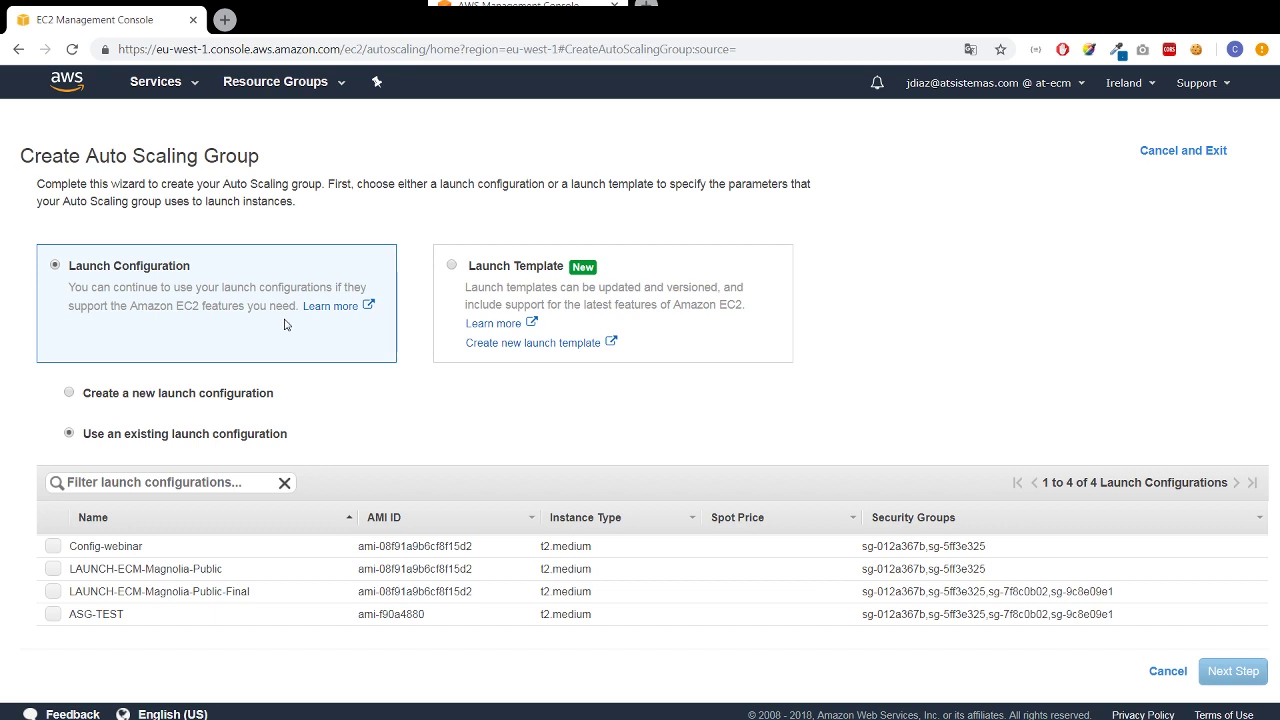
click(53, 546)
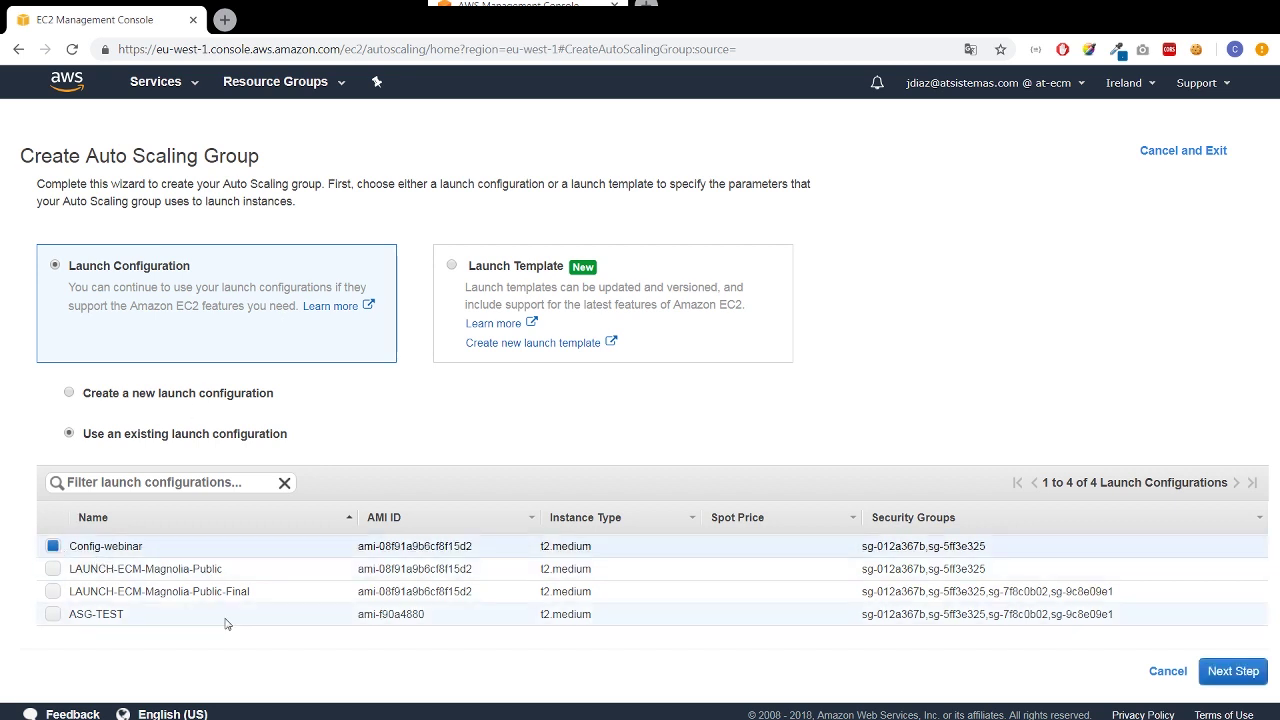
click(1215, 674)
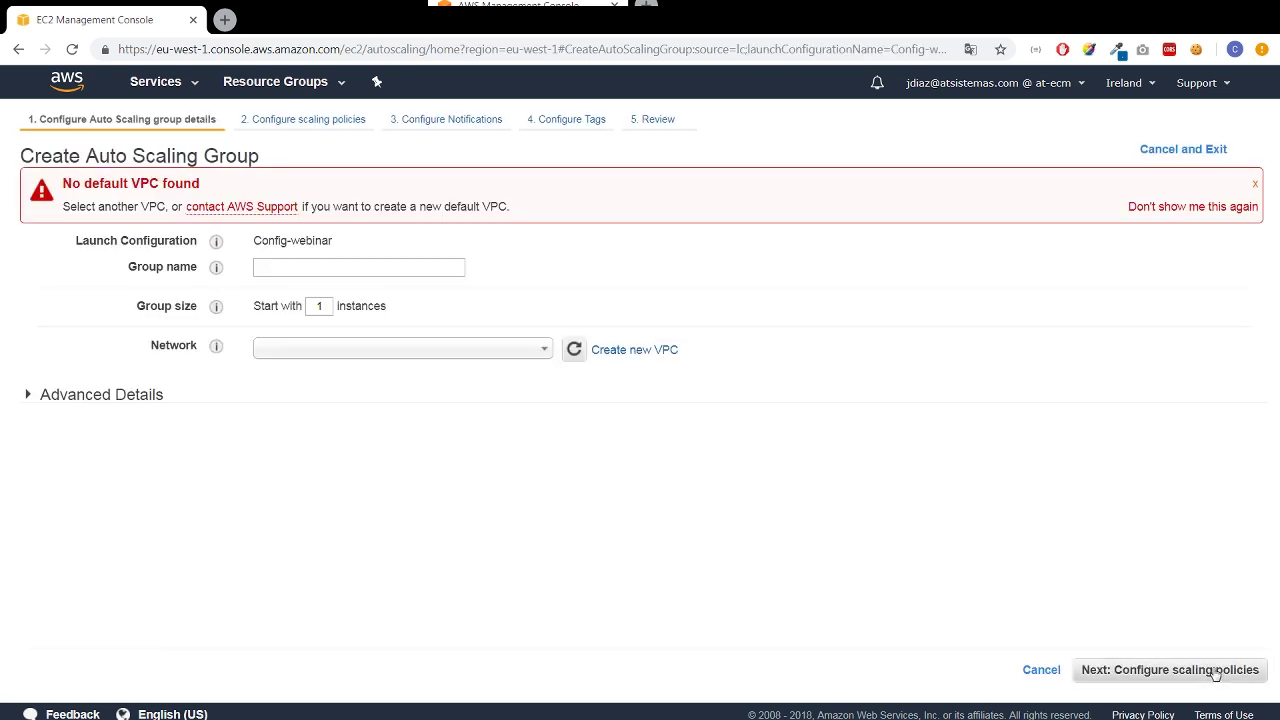
Name the Auto Scaling group ASG_WEB and set its starting size to 0 instances.
click(313, 266)
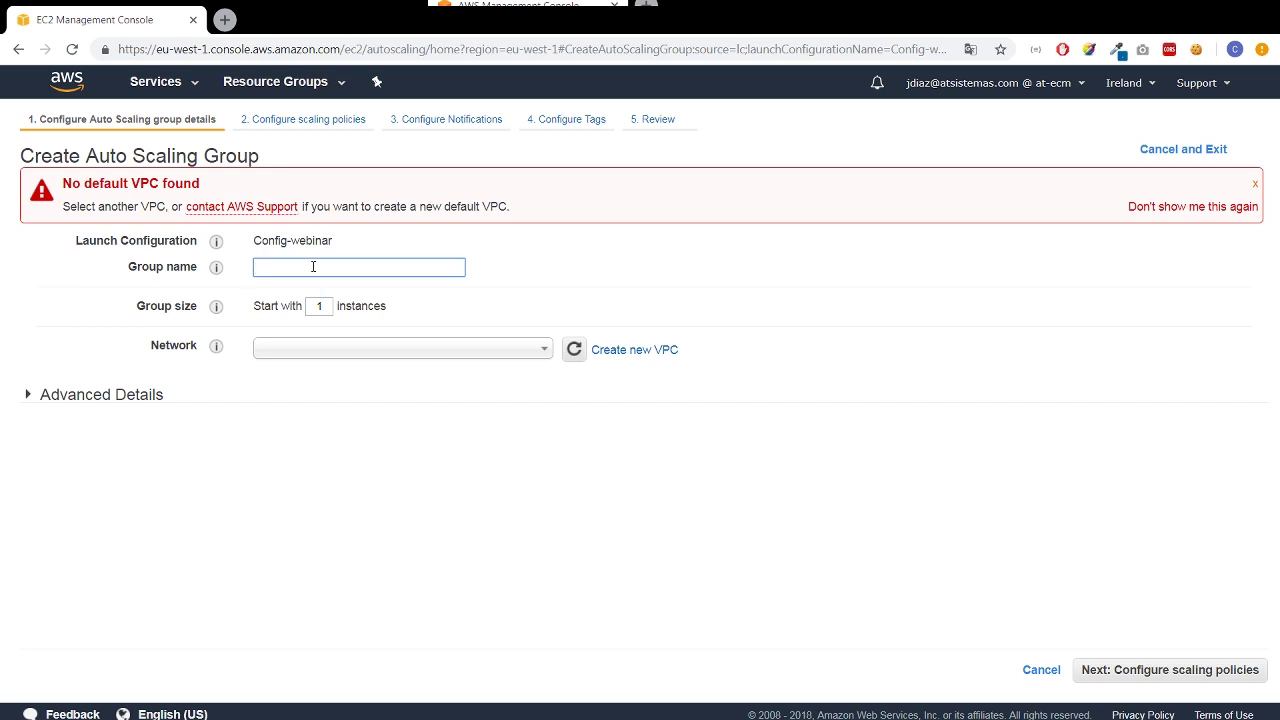
text(ASGG)
text(_WEB)
key(Left)
key(Left)
key(Left)
key(Left)
key(BackSpace)
click(306, 306)
double_click(315, 307)
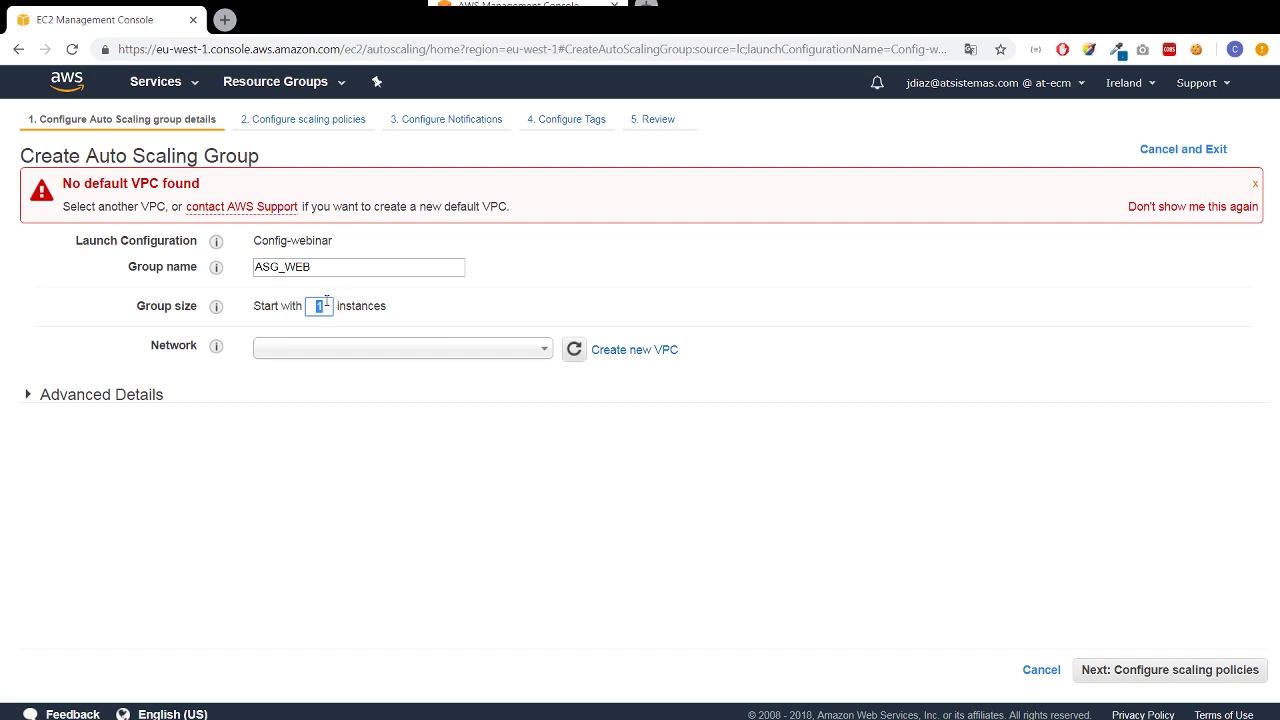
text(0)
Place the Auto Scaling group in the AT-ECM-MAGNOLIA VPC with the at-ecm-magnolia-1a subnet in eu-west-1a.
click(299, 351)
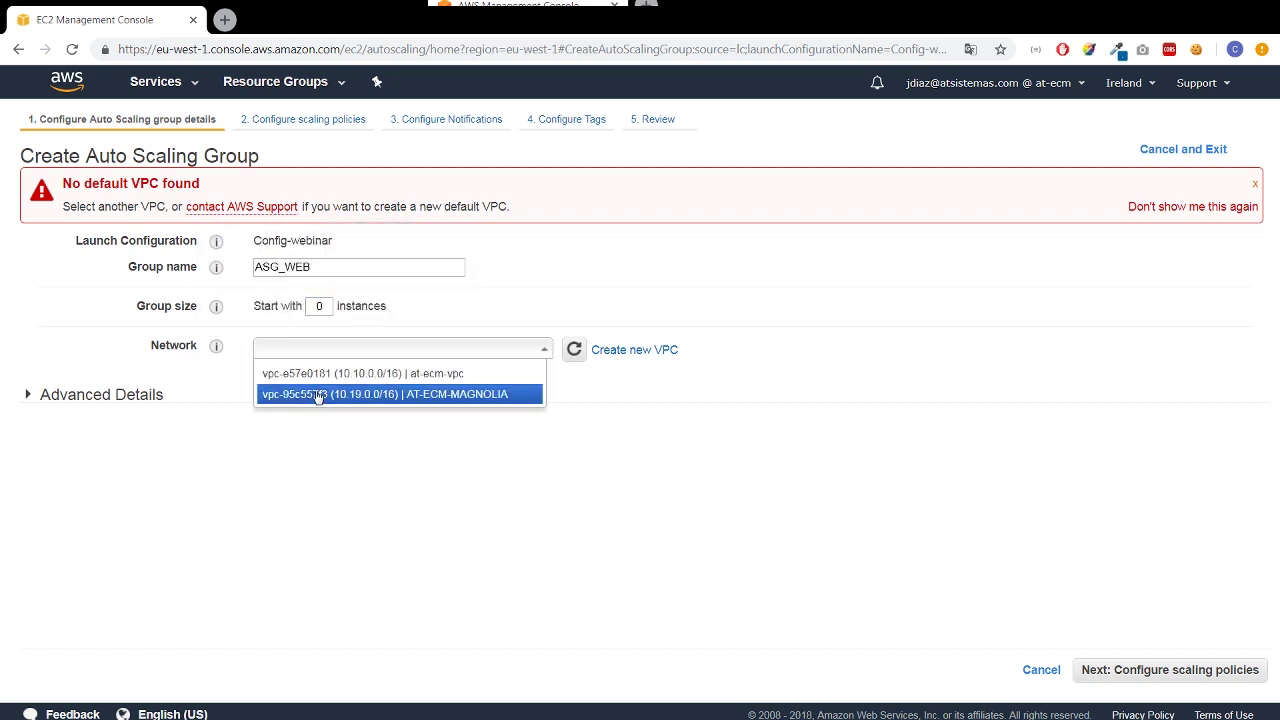
click(318, 395)
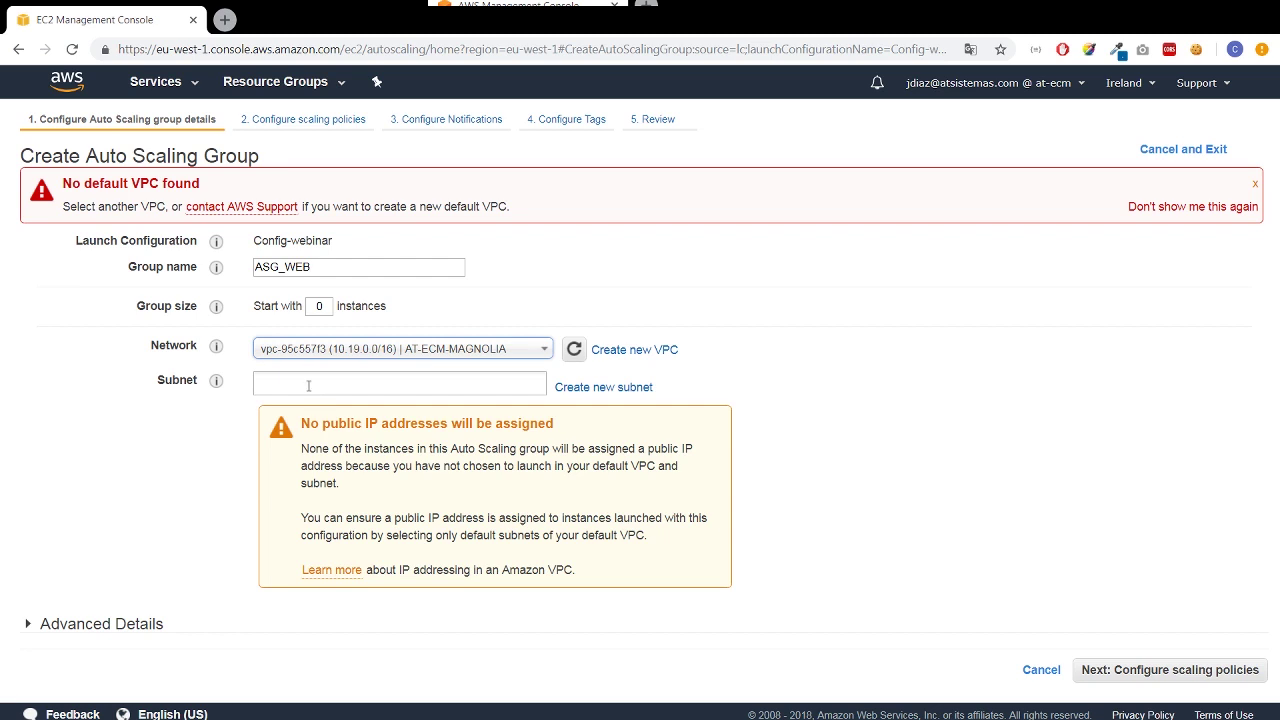
click(308, 385)
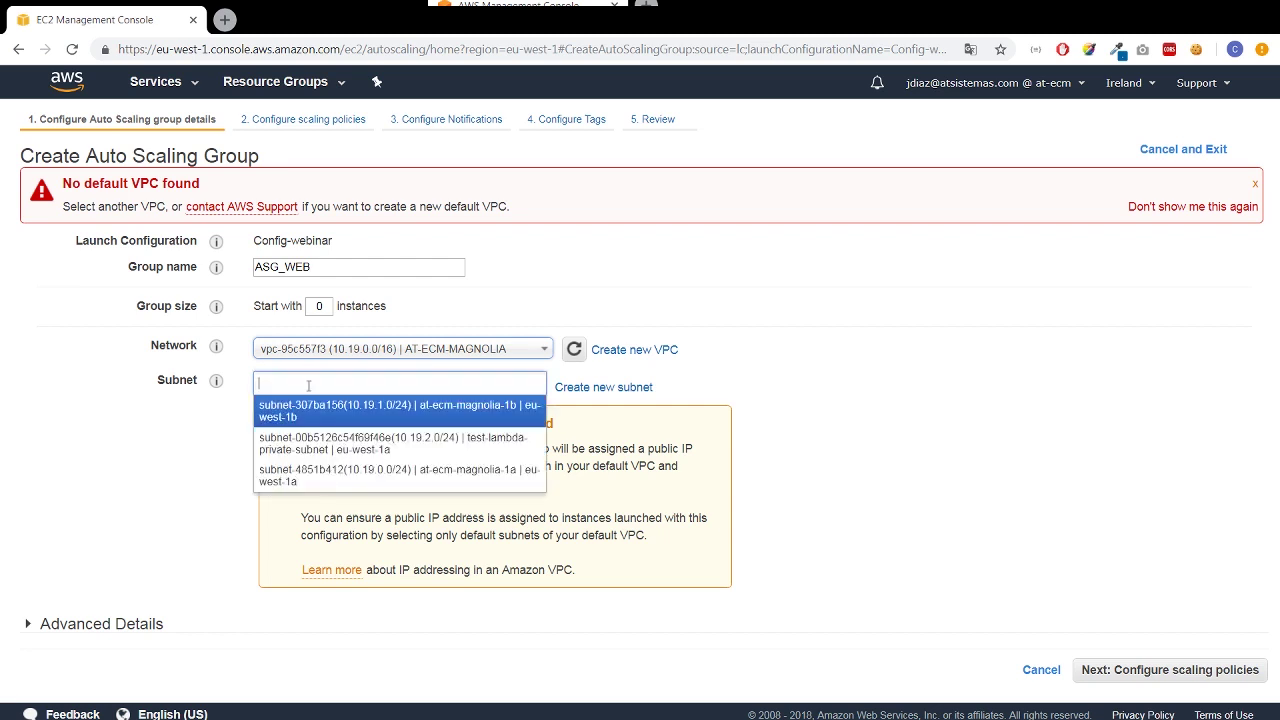
click(301, 474)
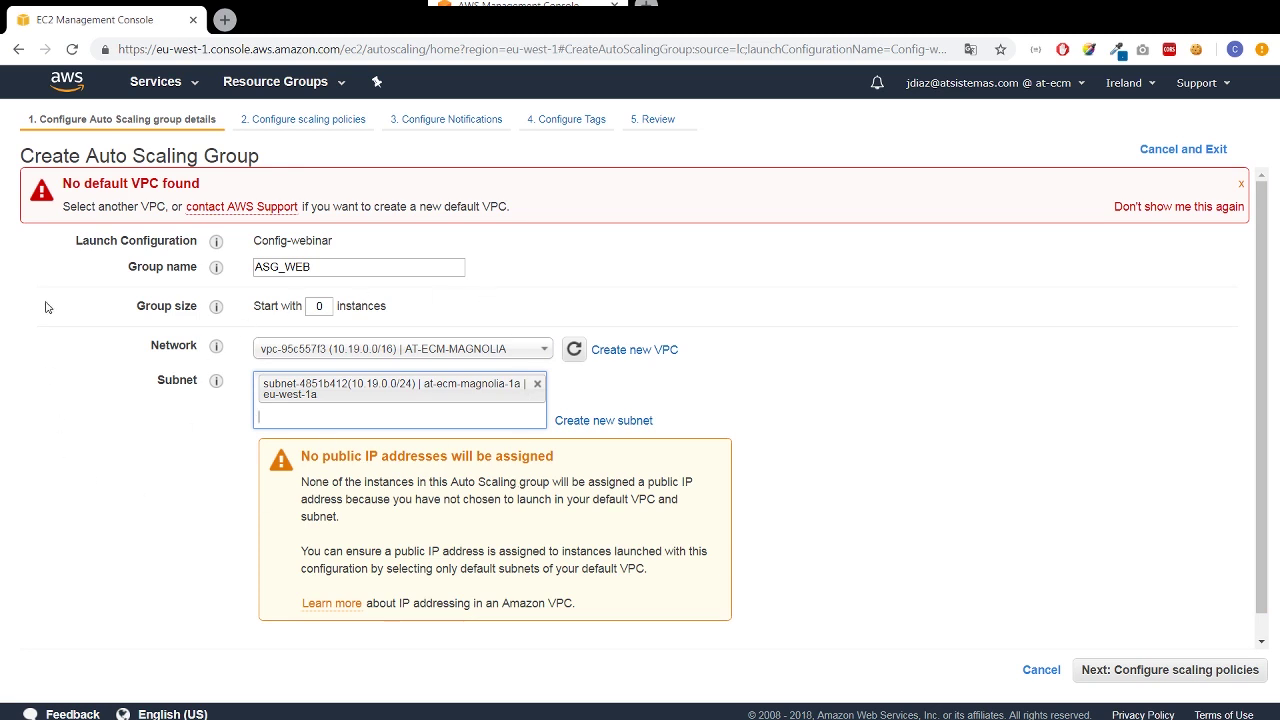
Keep the Auto Scaling group at its initial size, add no notifications, and continue to the tag settings.
click(1101, 672)
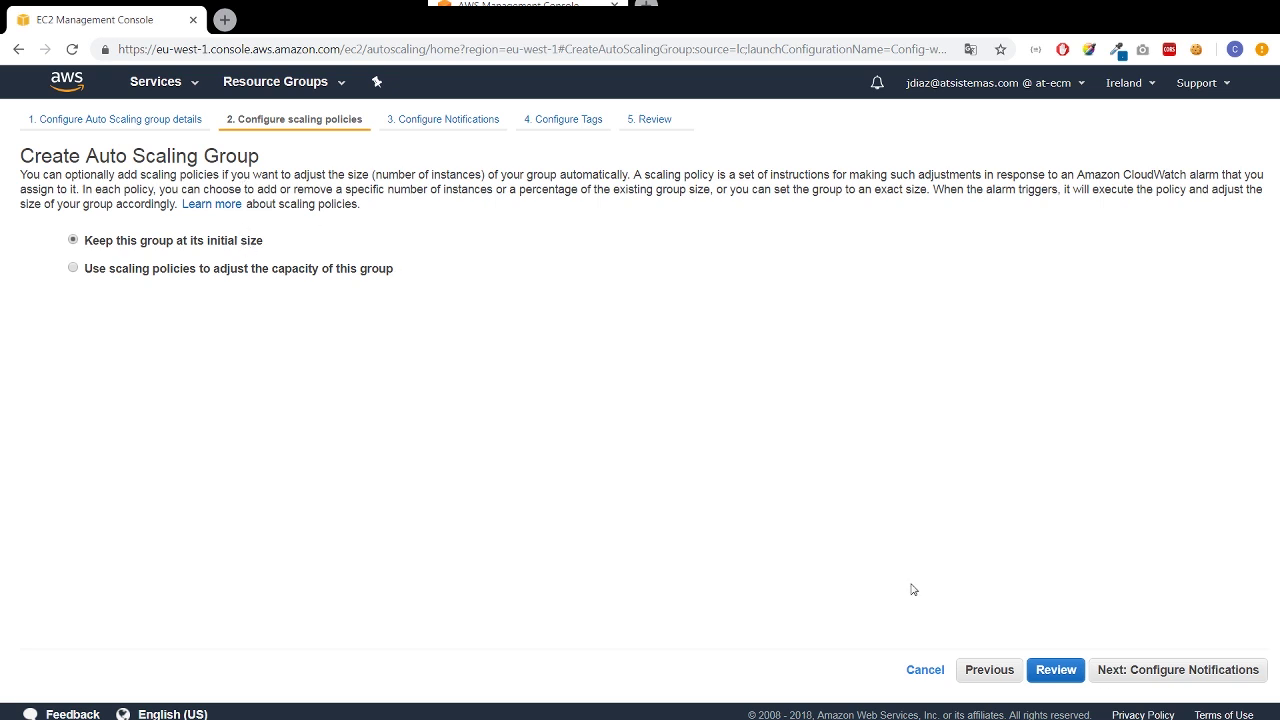
click(1105, 674)
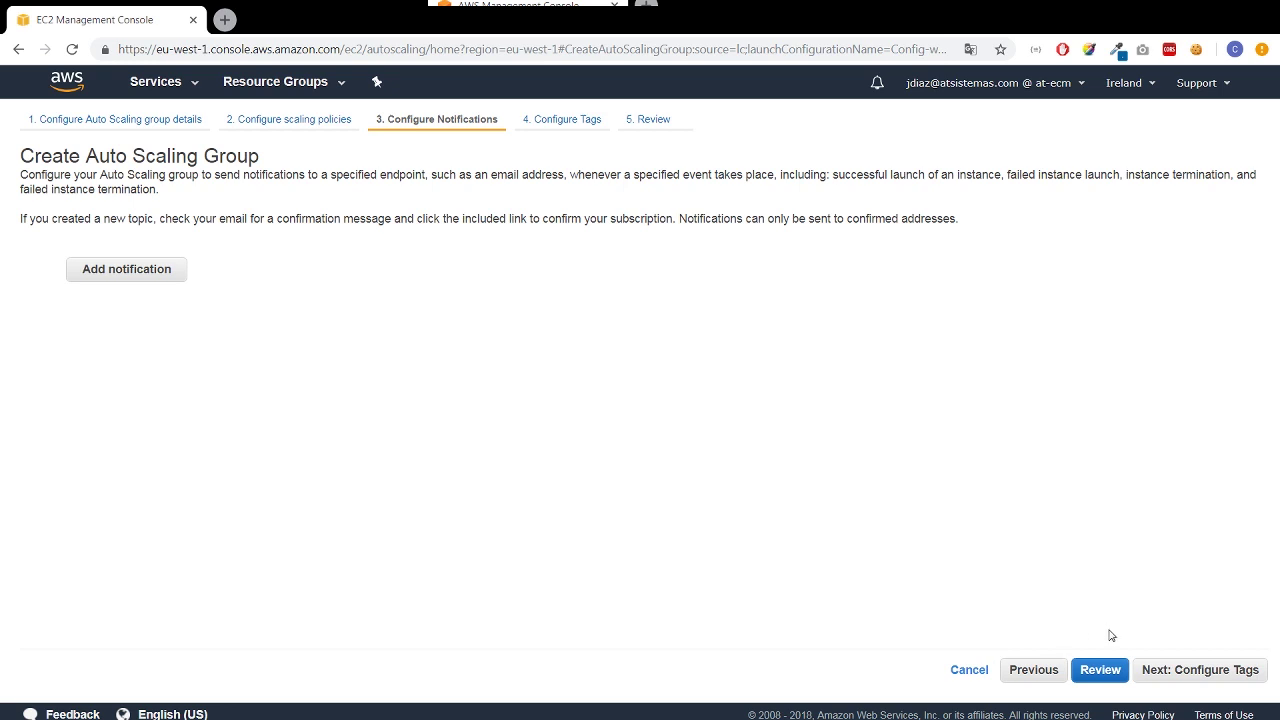
click(1146, 664)
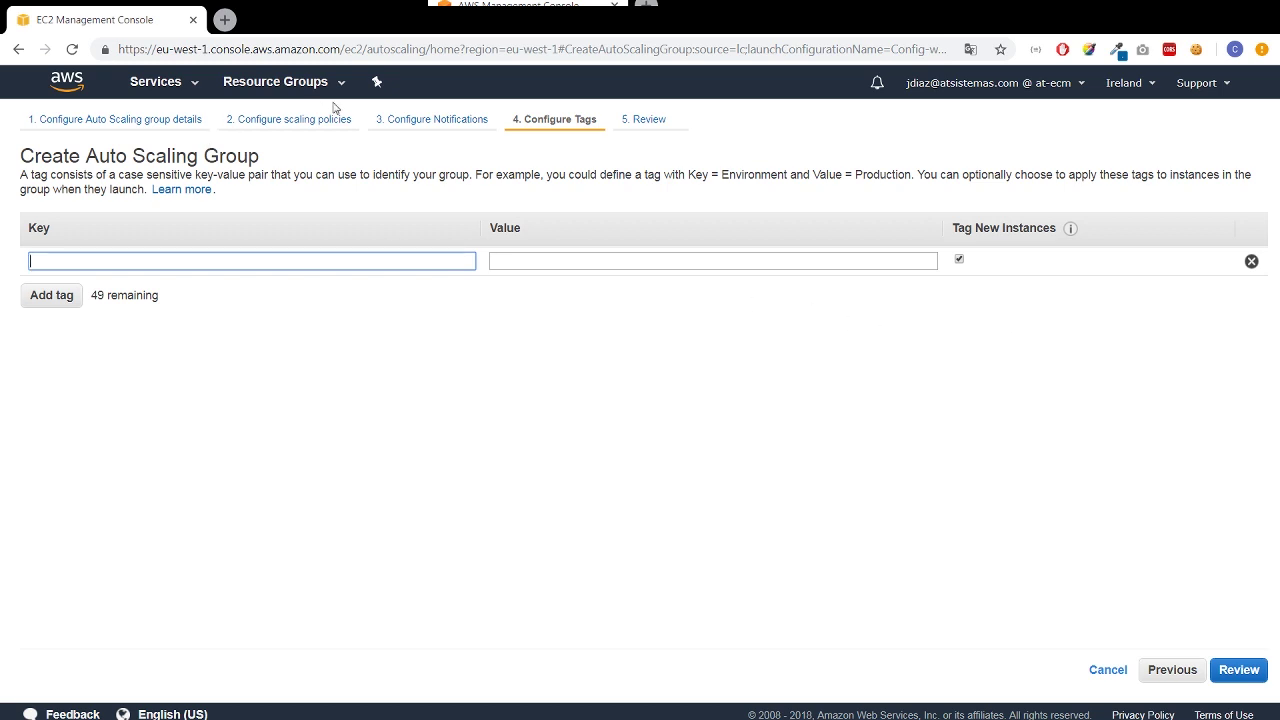
Tag the group and its new instances with AuthorIpAddress set to 10.19.0.145, and create the Auto Scaling group.
text(AuthorIpAddress)
key(Tab)
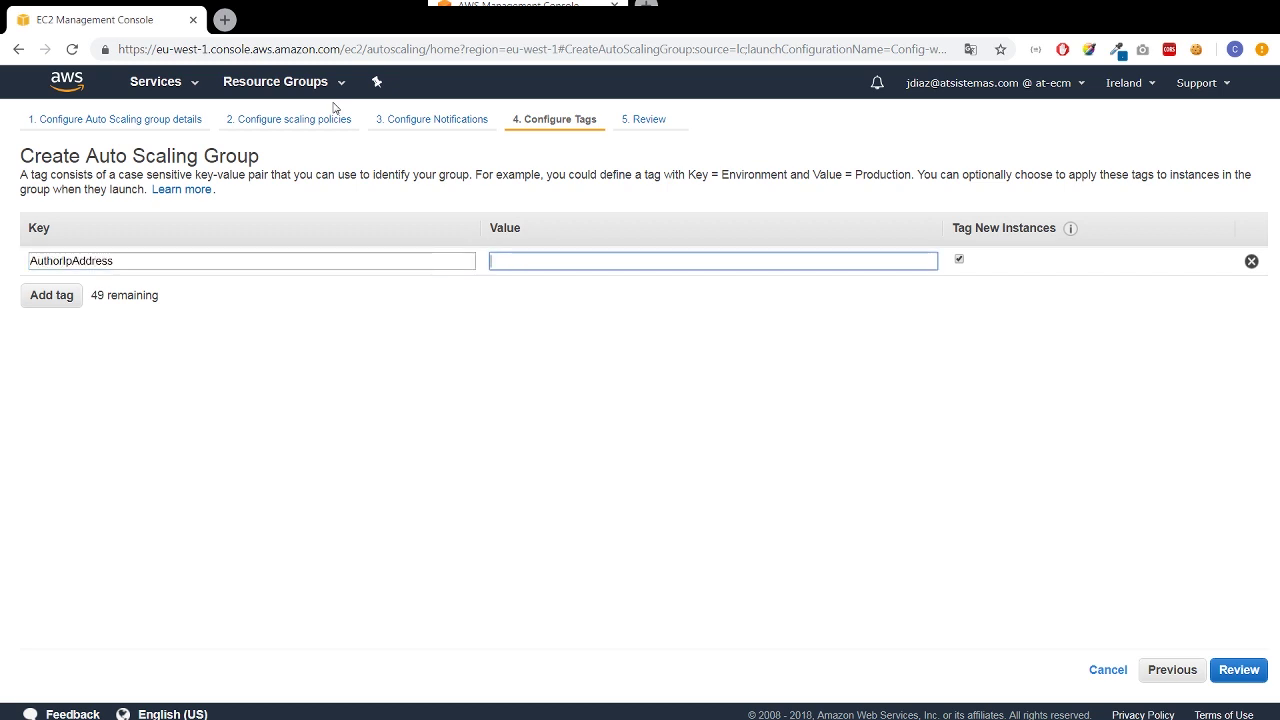
text(10.19.0.145)
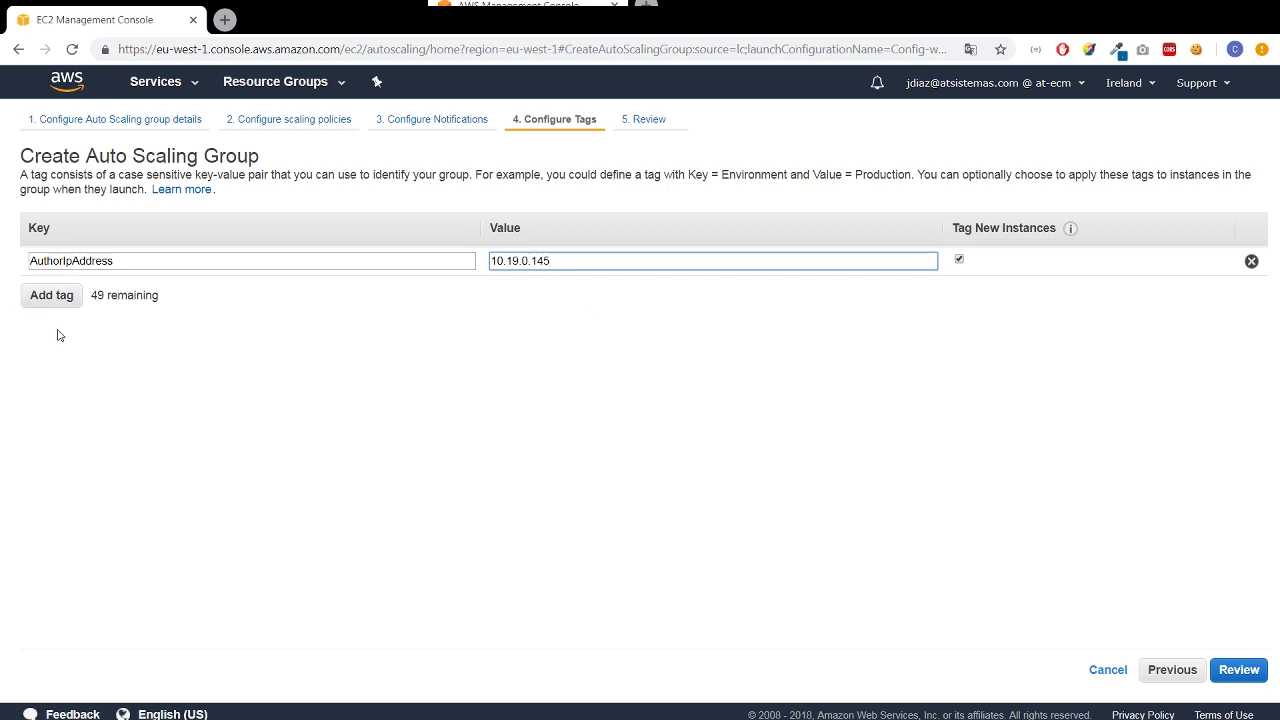
click(1227, 672)
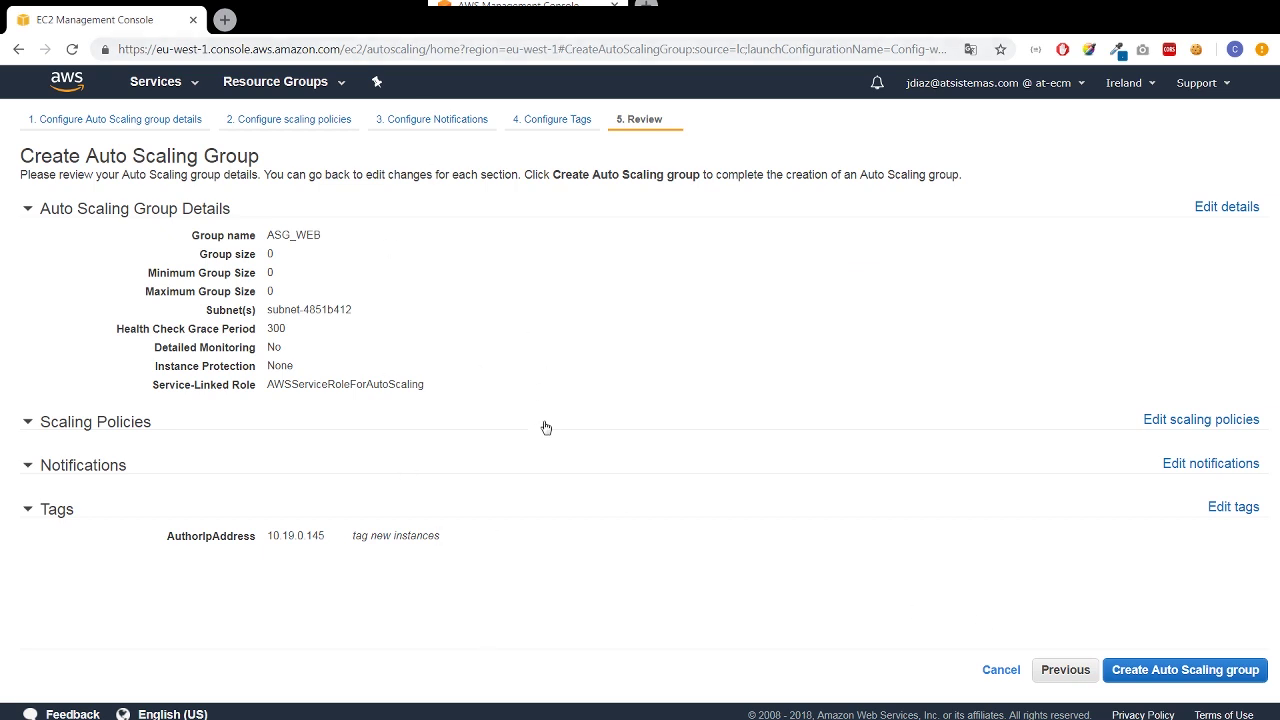
click(1127, 677)
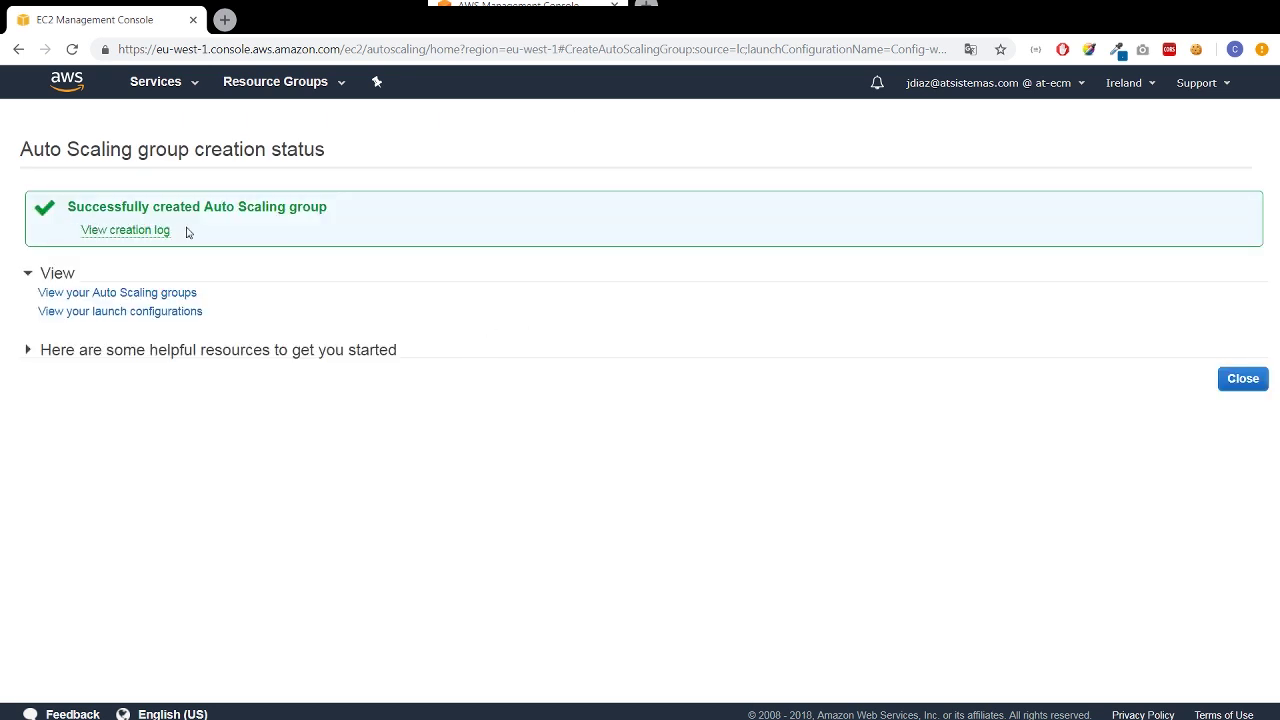
click(1242, 380)
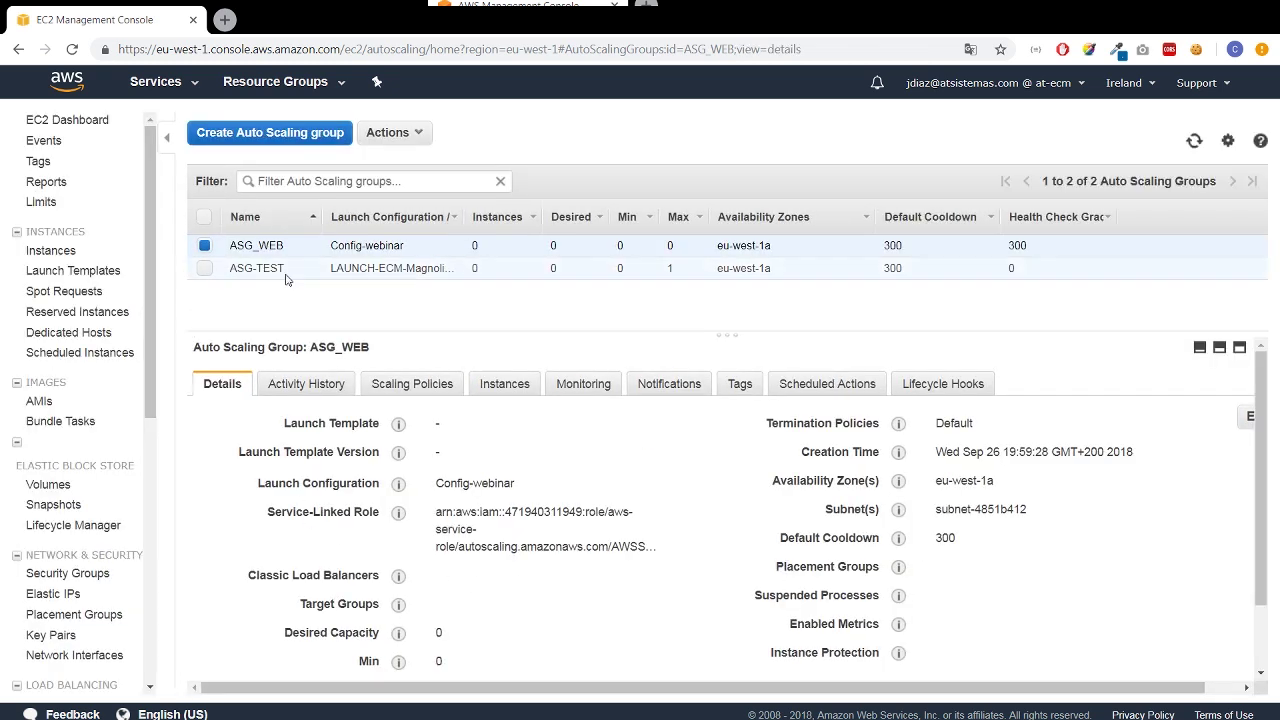
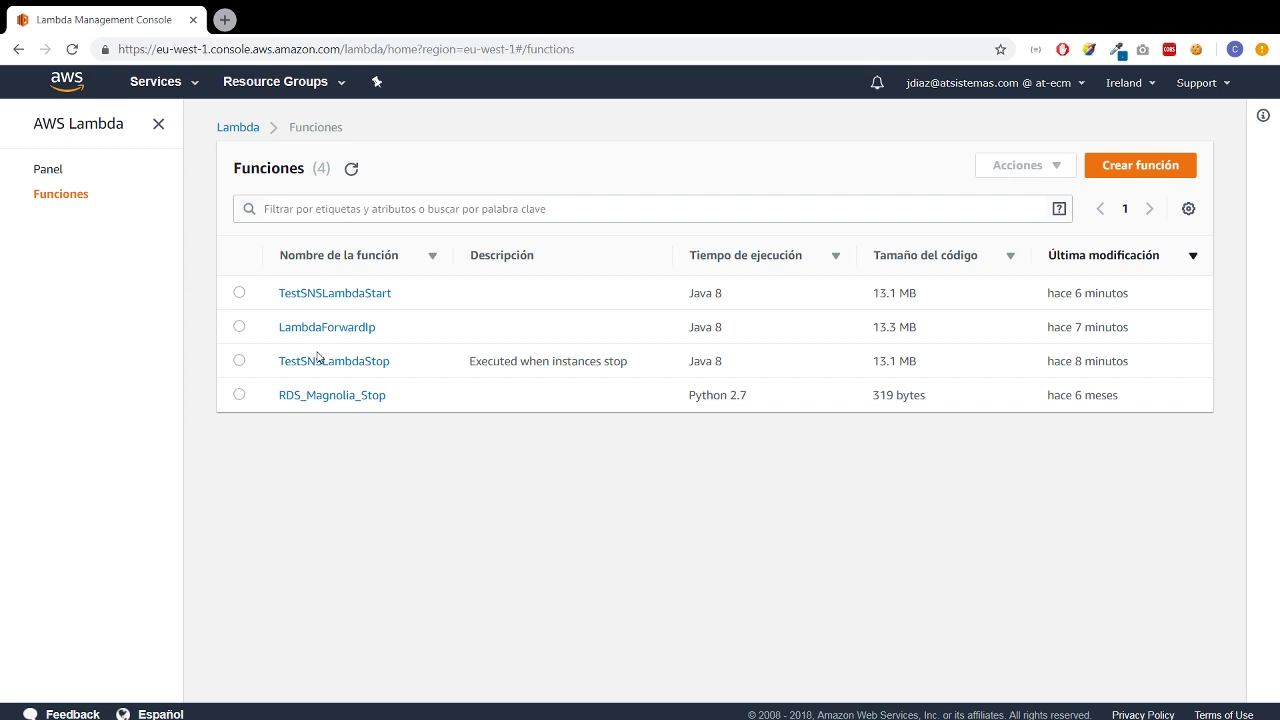
Add an SNS trigger to the TestSNSLambdaStart function.
click(359, 300)
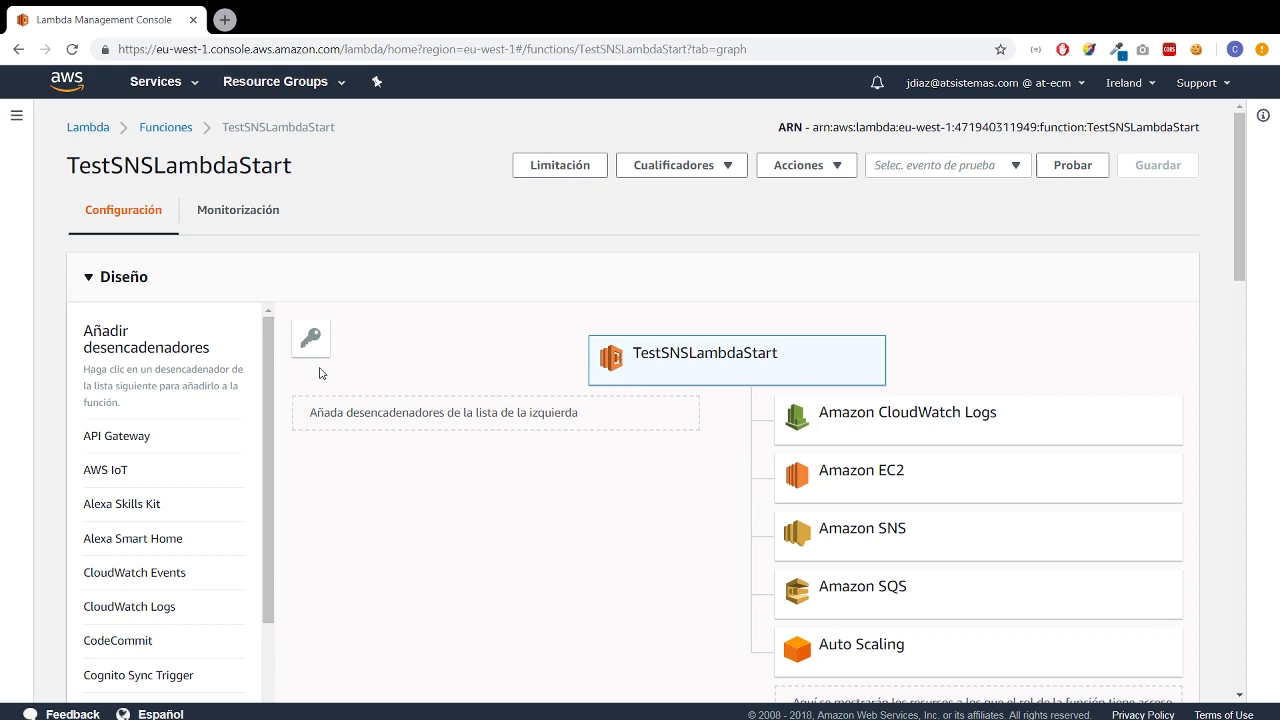
drag(271, 449, 285, 568)
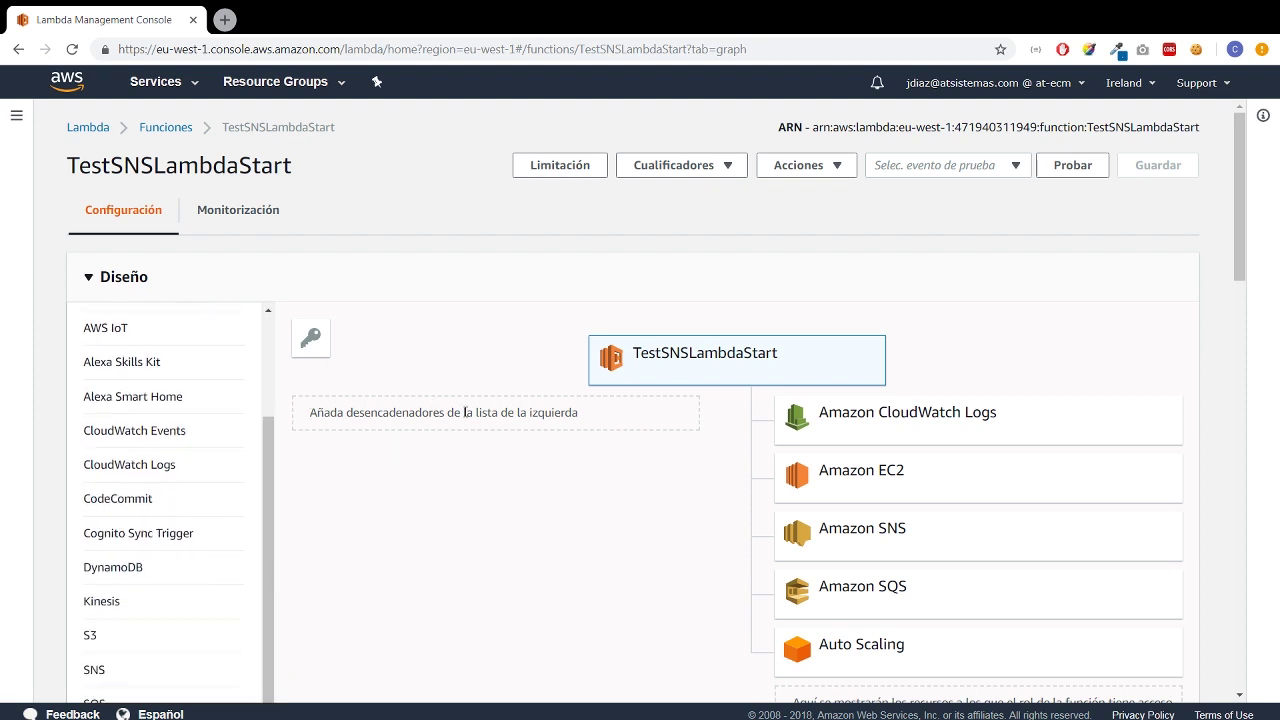
click(122, 671)
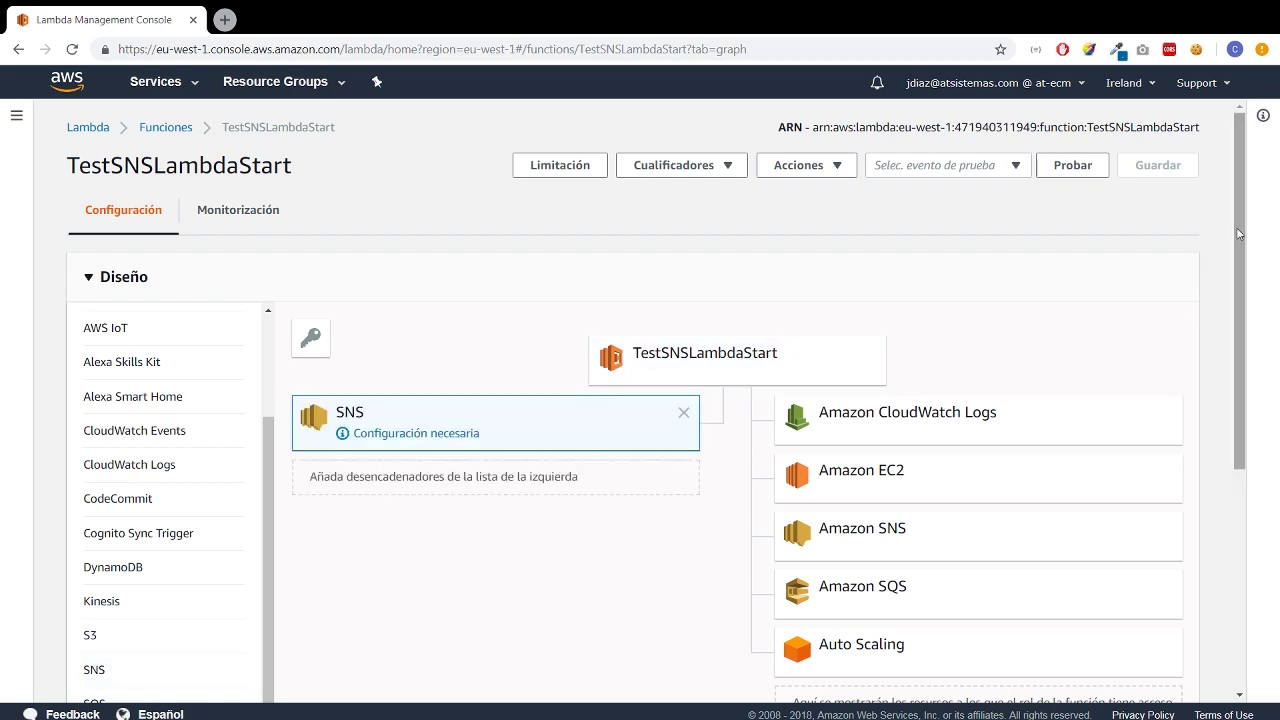
Set the new trigger's SNS topic to SNS-START, add the trigger, and save the function.
drag(1240, 234, 1250, 434)
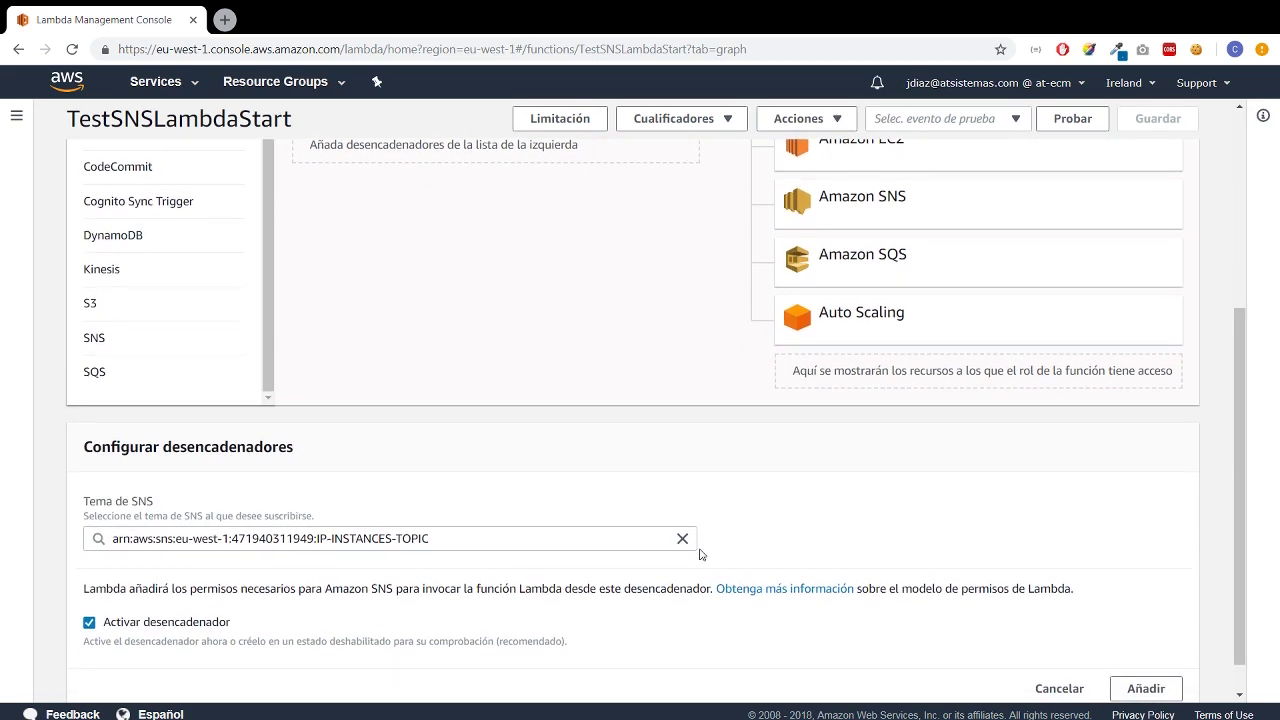
drag(443, 536, 74, 534)
key(BackSpace)
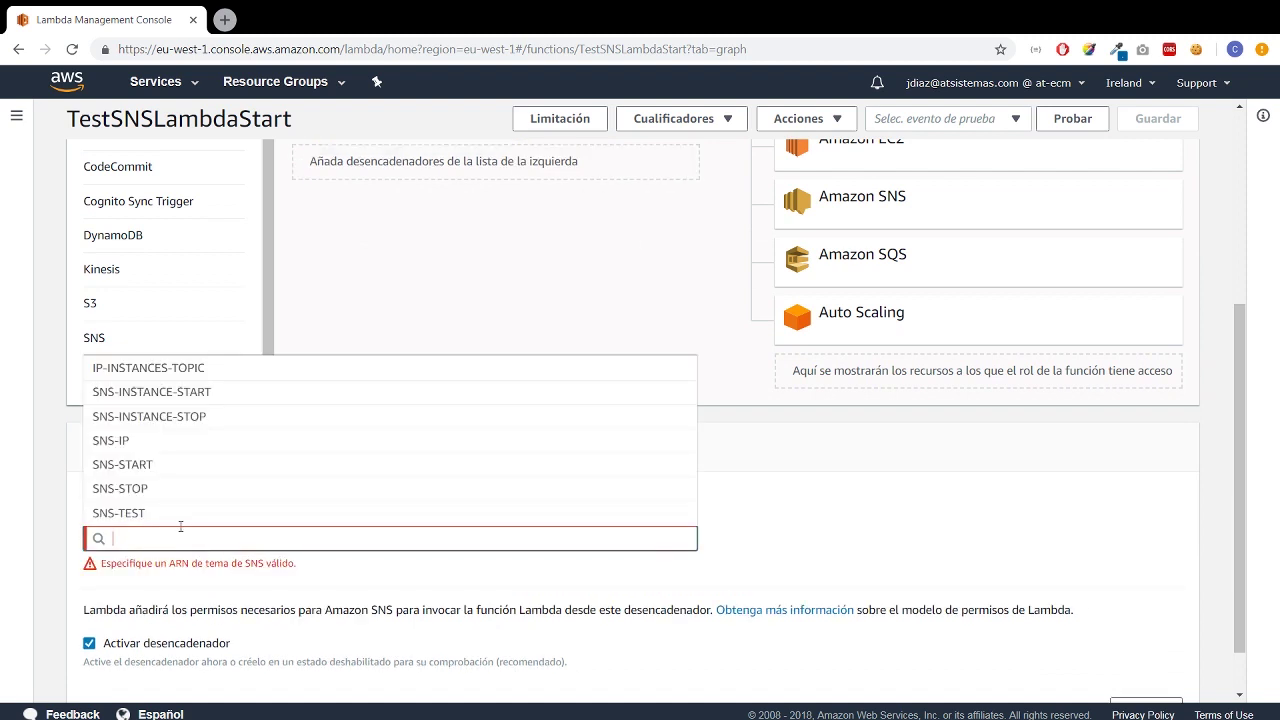
click(149, 463)
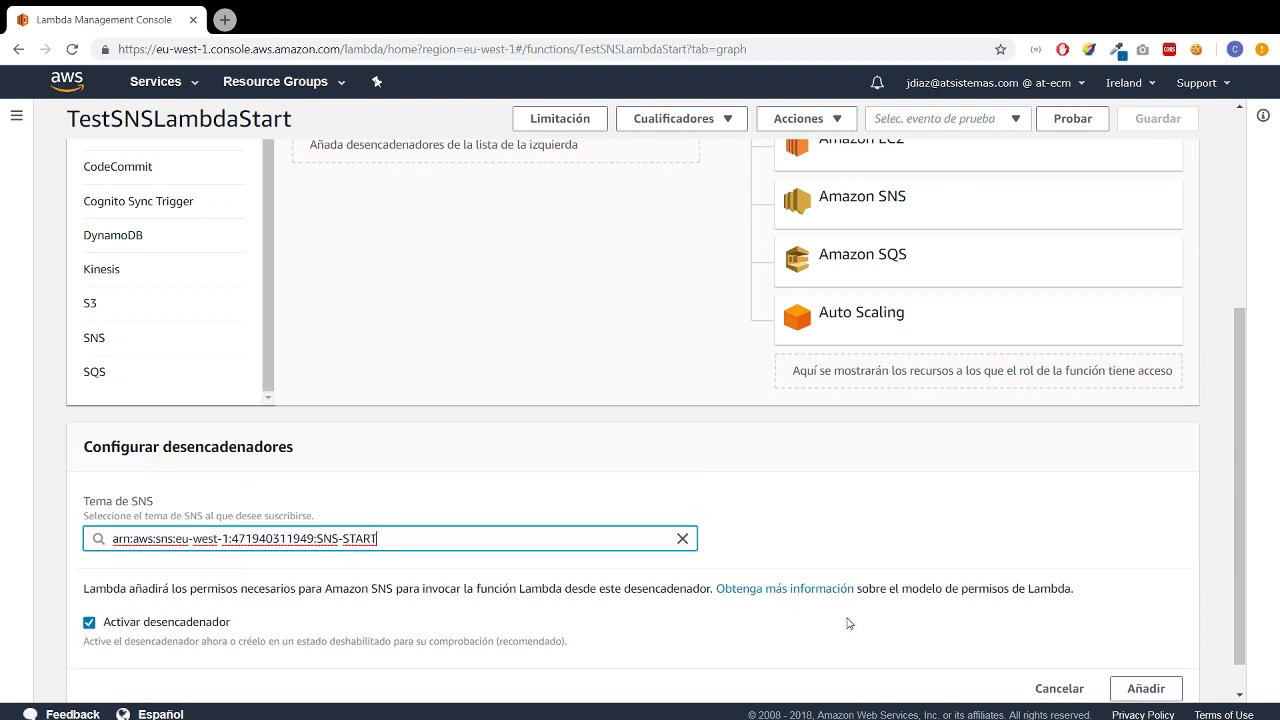
click(1145, 688)
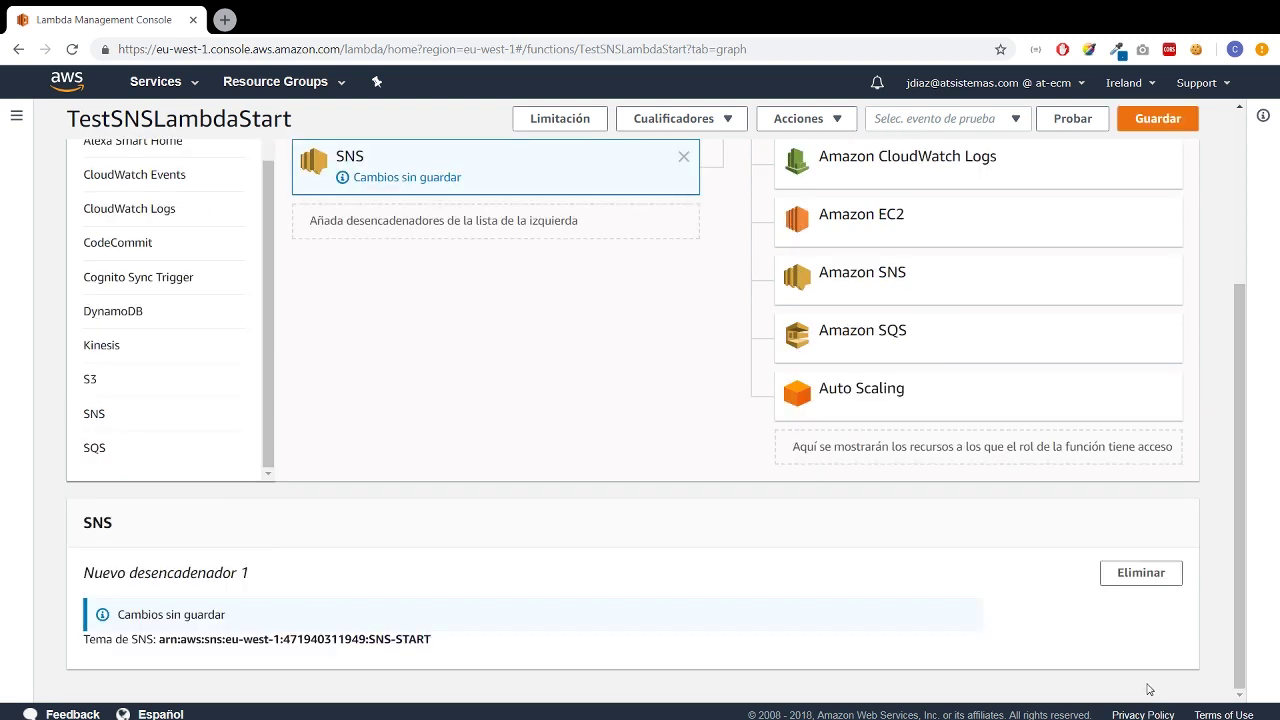
click(1160, 116)
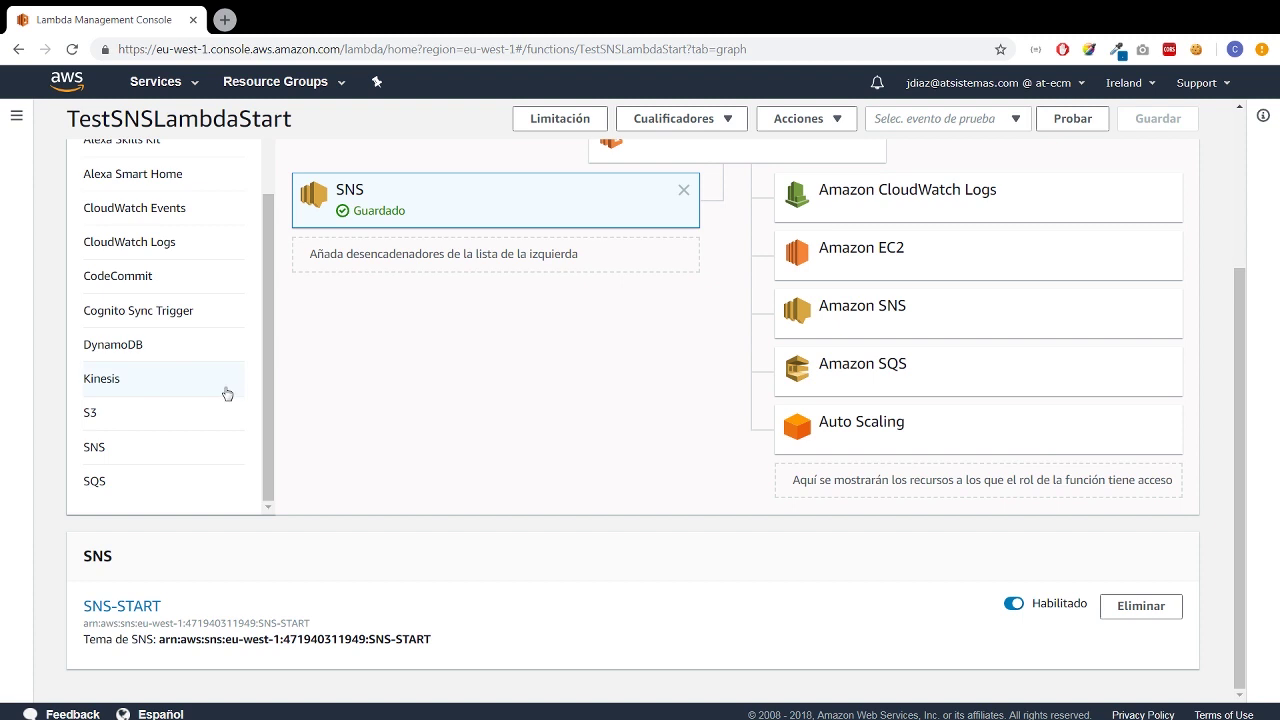
Check which SNS topic triggers the TestSNSLambdaStop function.
scroll(440, 420, up, 3)
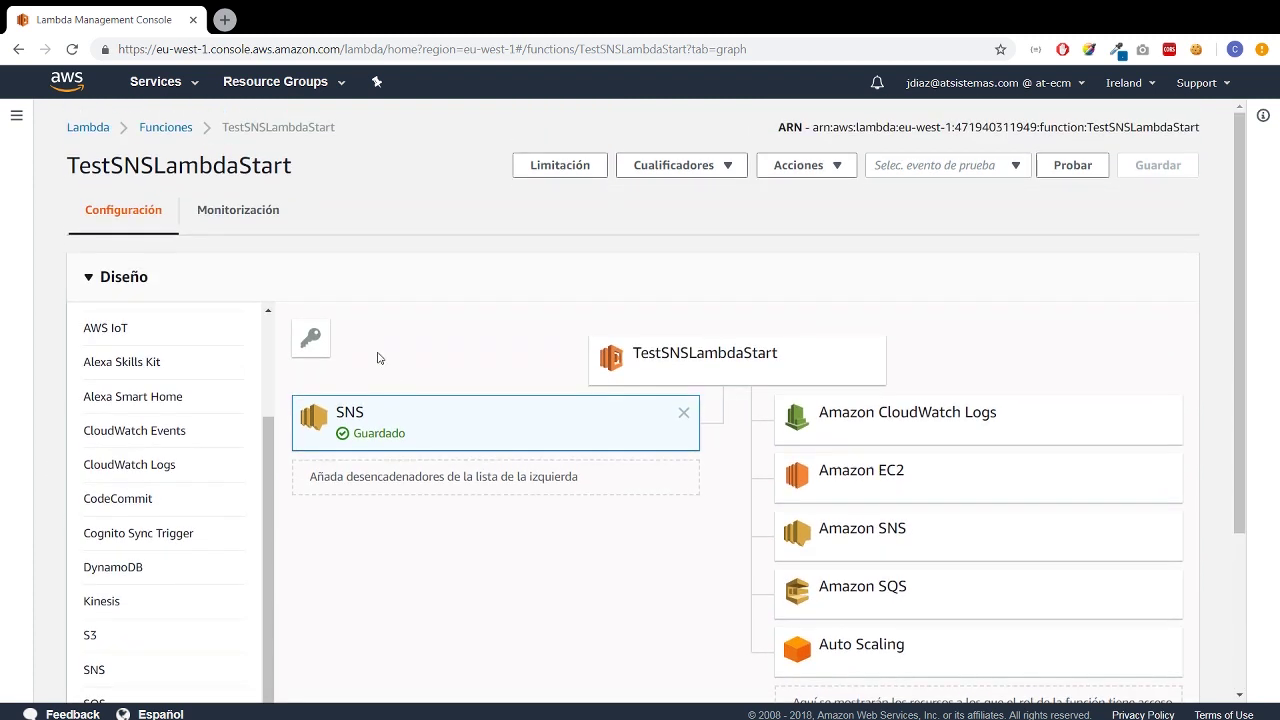
click(188, 133)
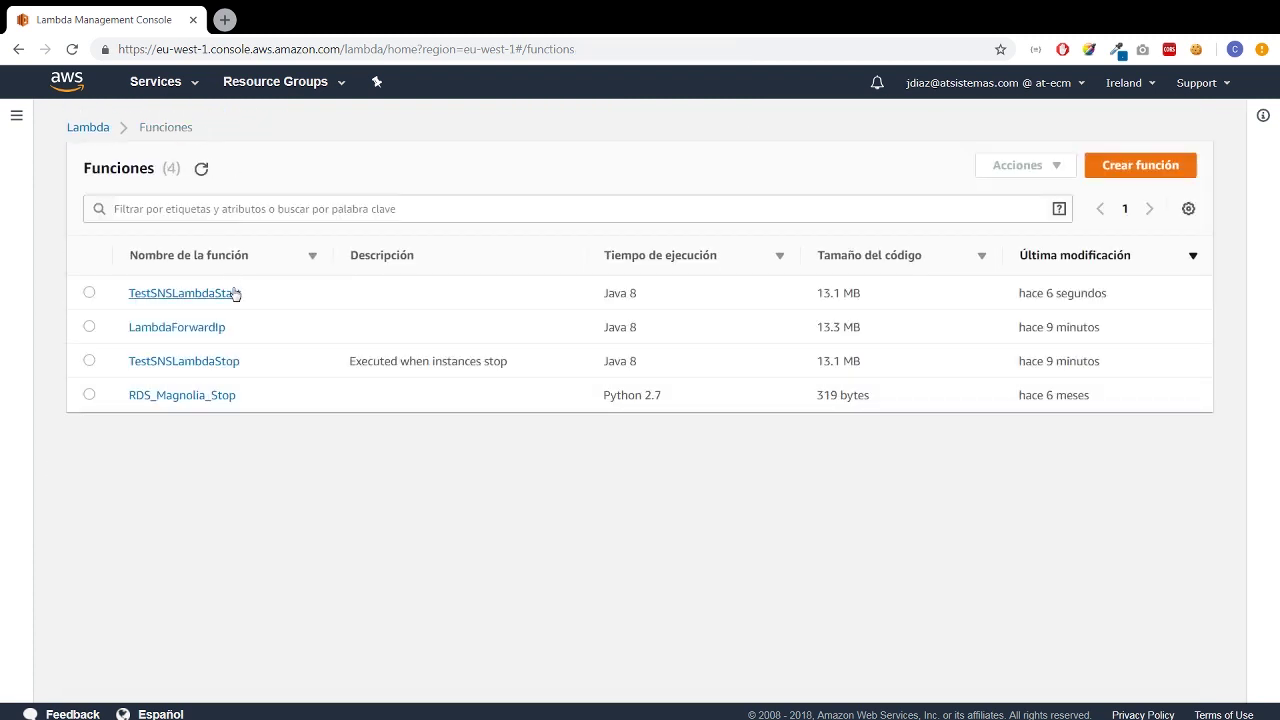
click(208, 362)
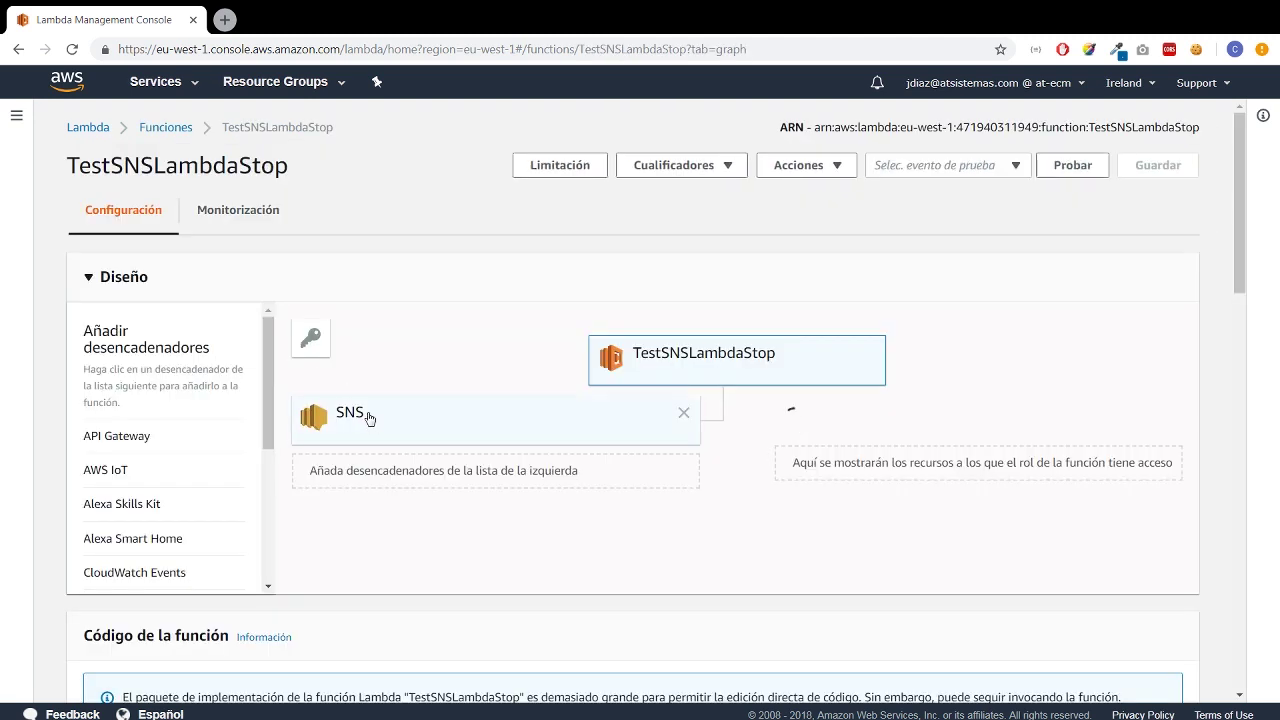
click(378, 421)
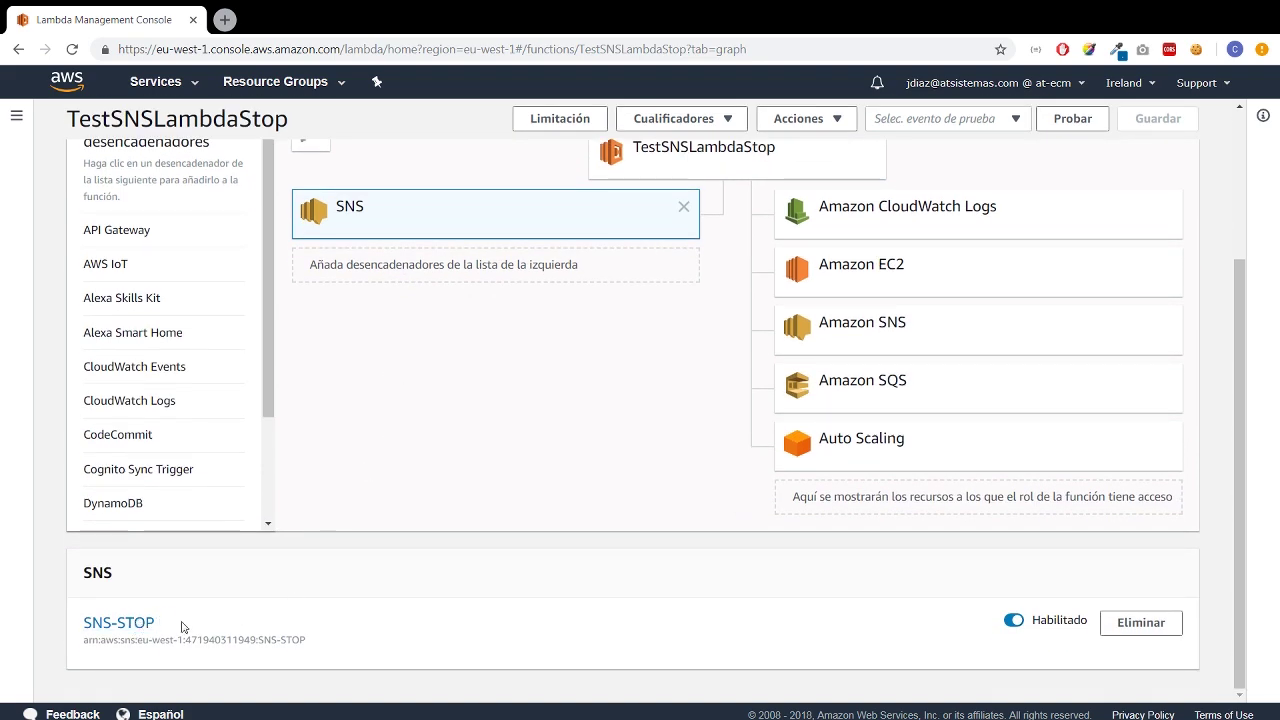
drag(176, 627, 76, 621)
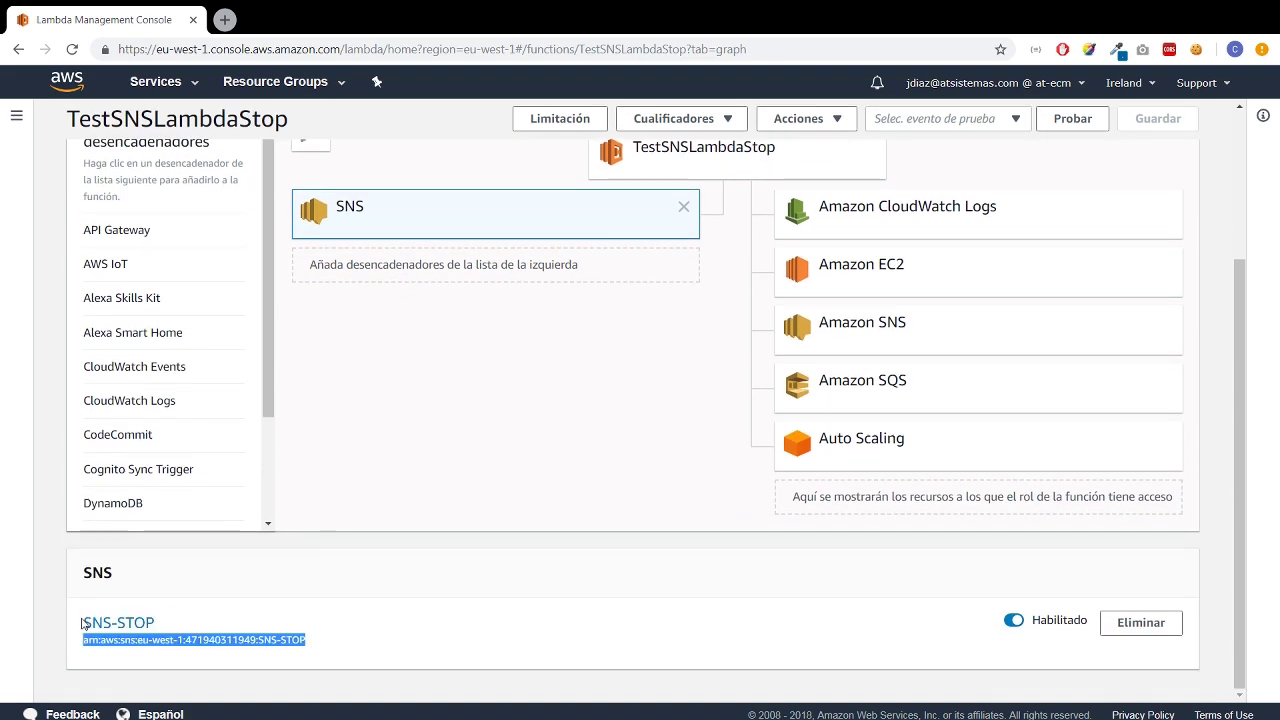
click(184, 629)
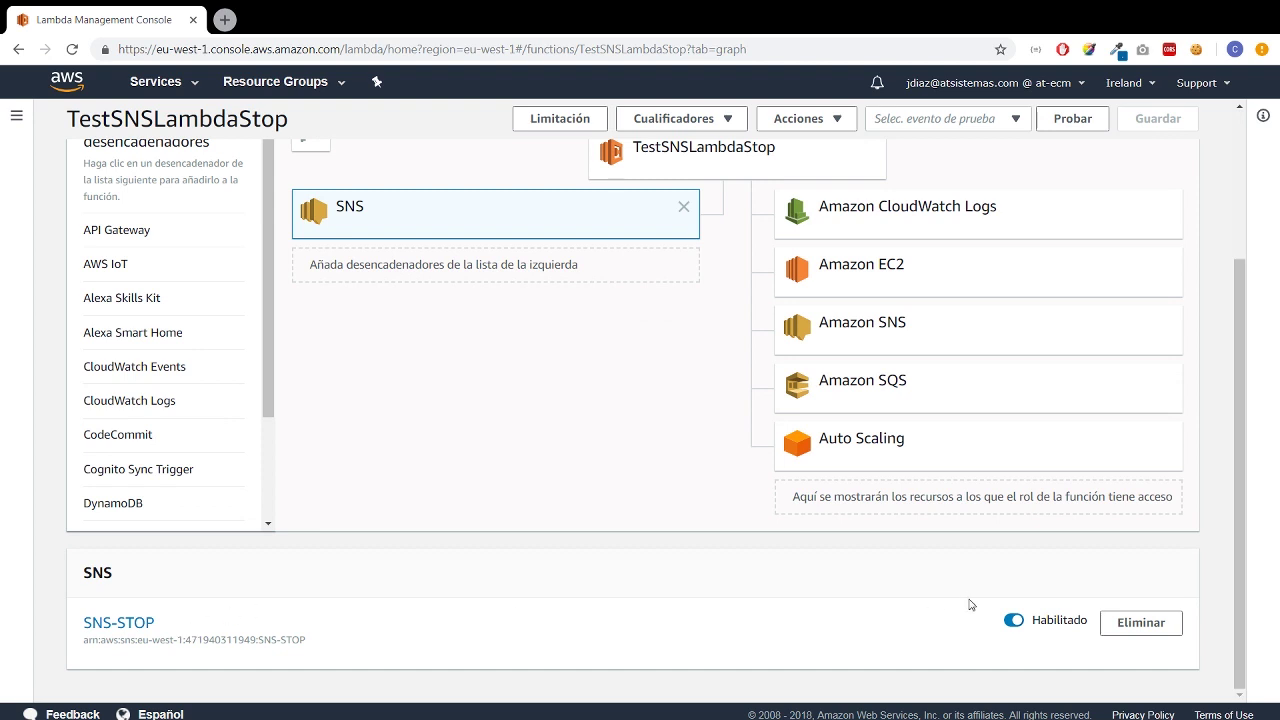
Check which SNS topic triggers the LambdaForwardIp function.
scroll(794, 501, up, 1)
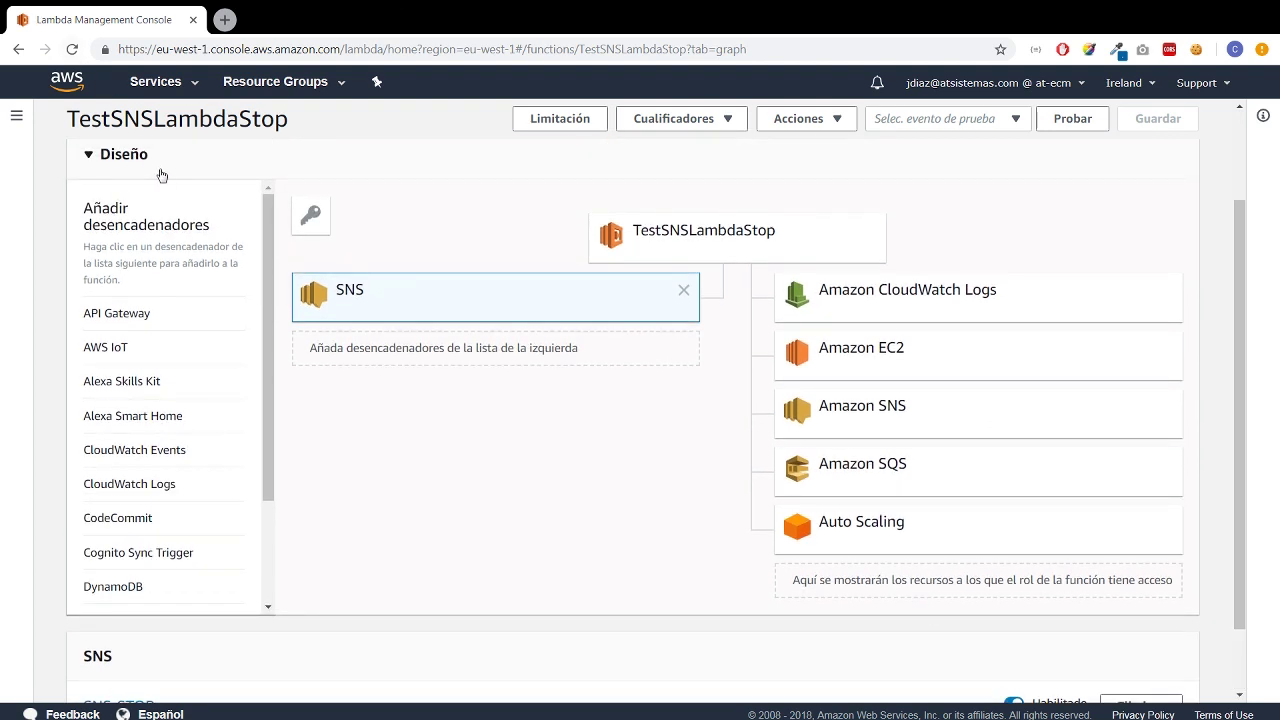
scroll(150, 172, up, 2)
click(165, 127)
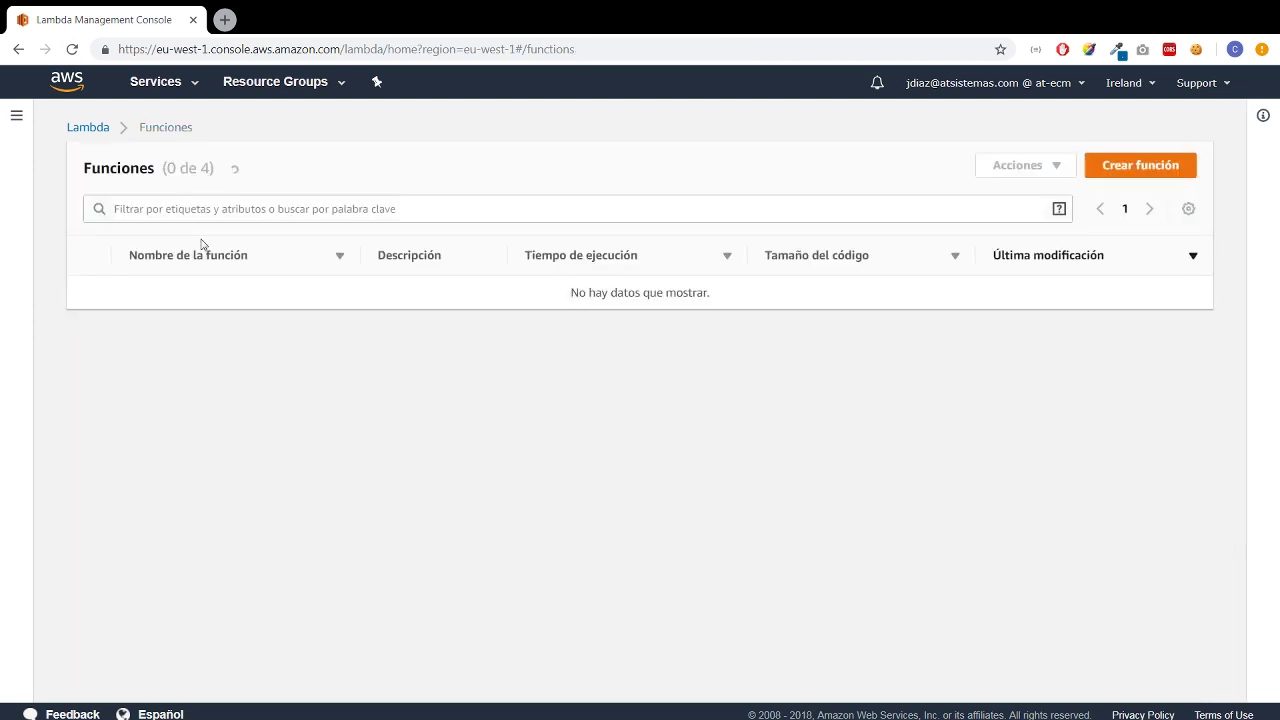
click(201, 329)
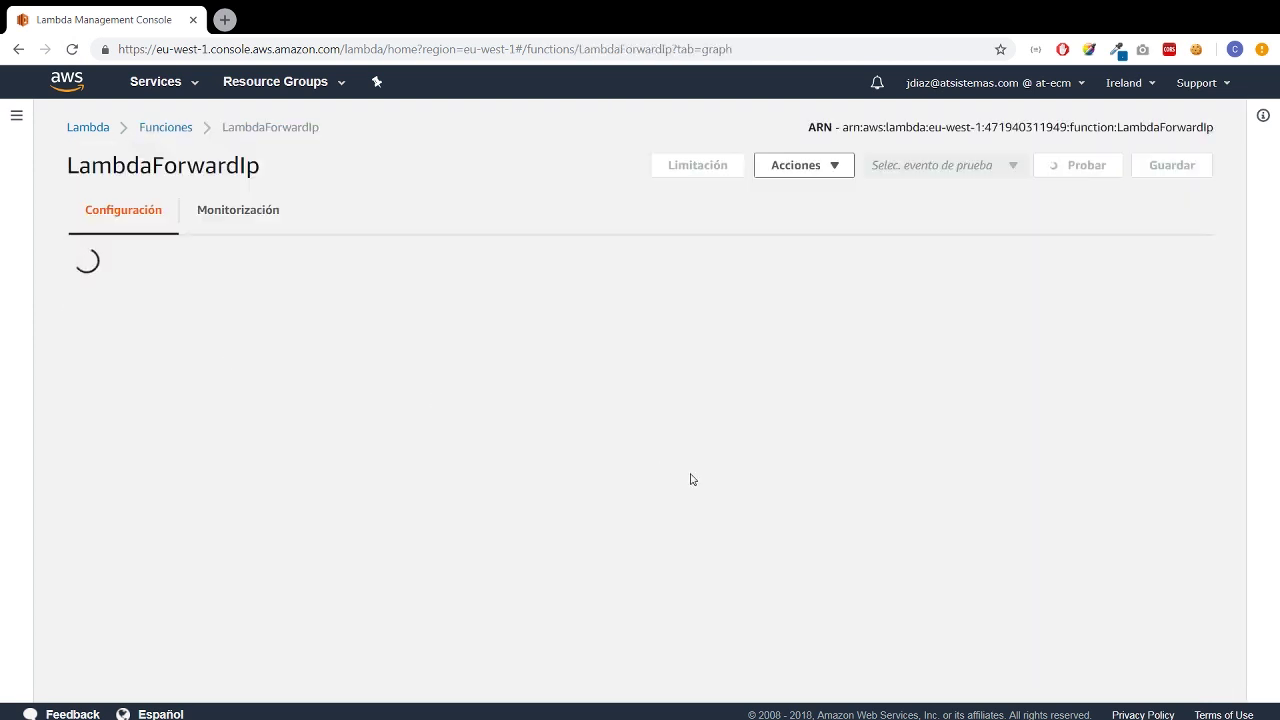
click(519, 427)
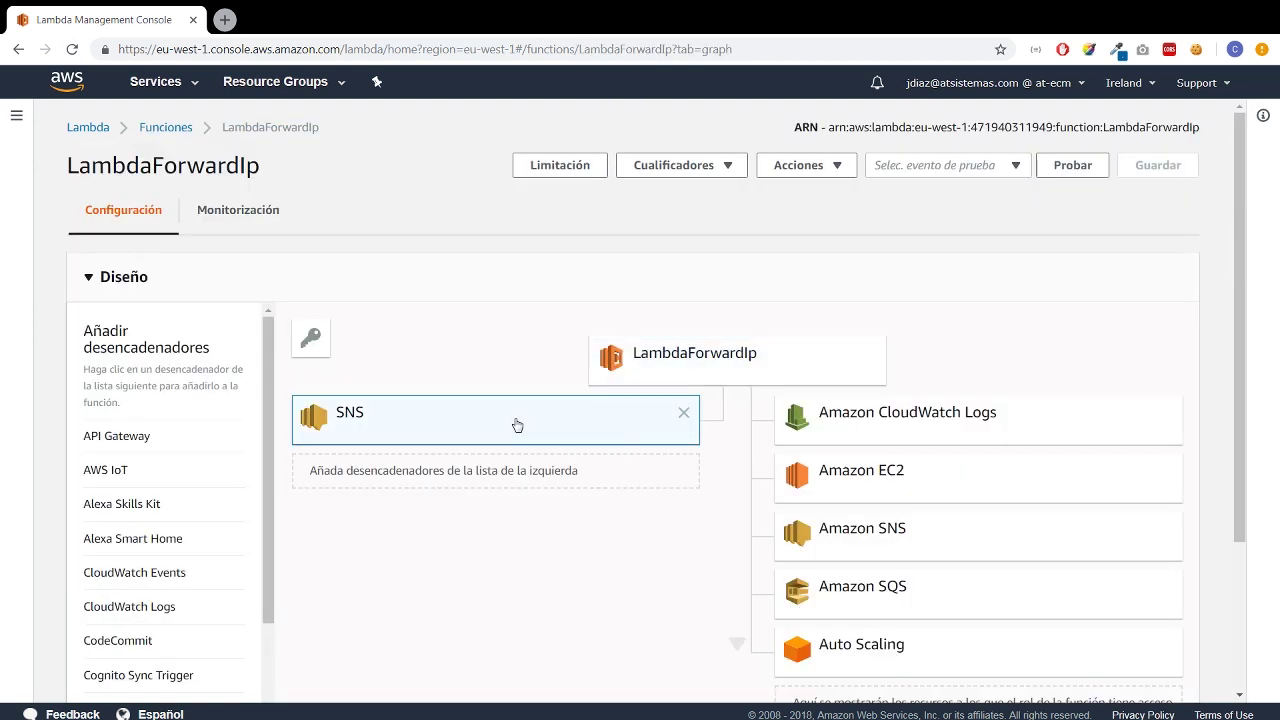
scroll(511, 457, down, 2)
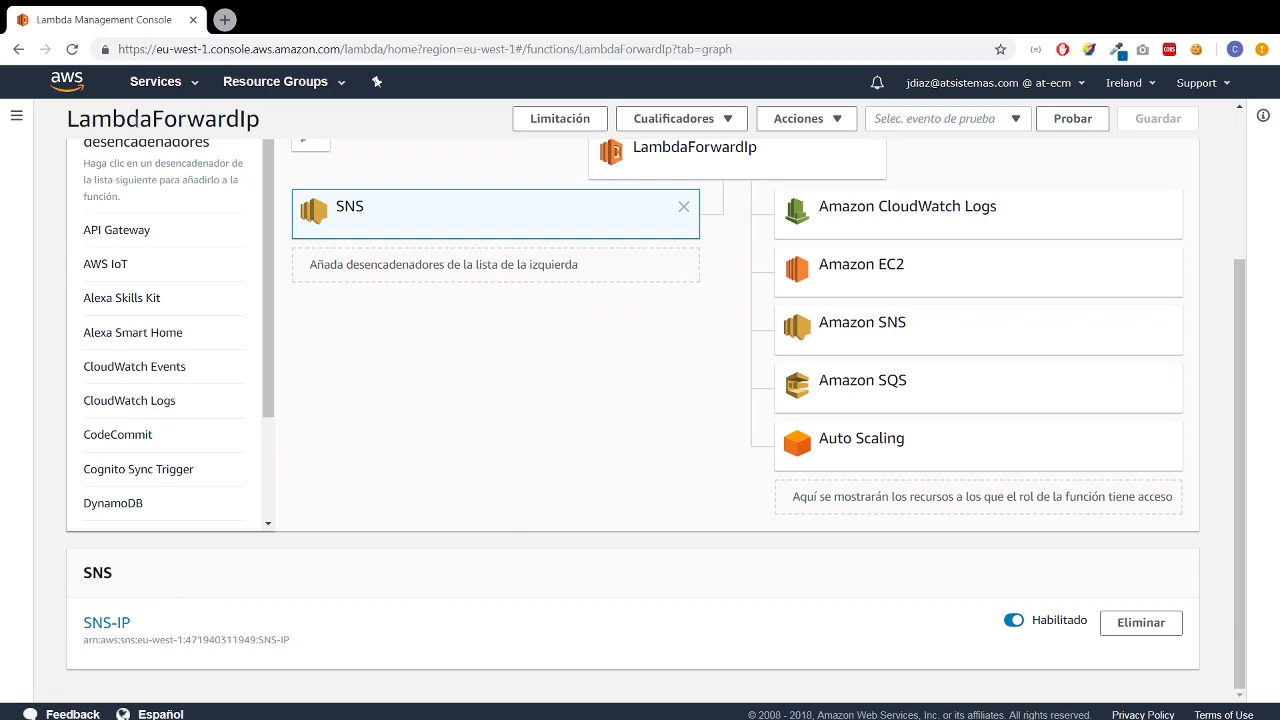
Open the TestSNSLambdaStart function and assign it to the AT-ECM-MAGNOLIA VPC with the at-ecm-magnolia-1a subnet.
scroll(172, 166, up, 2)
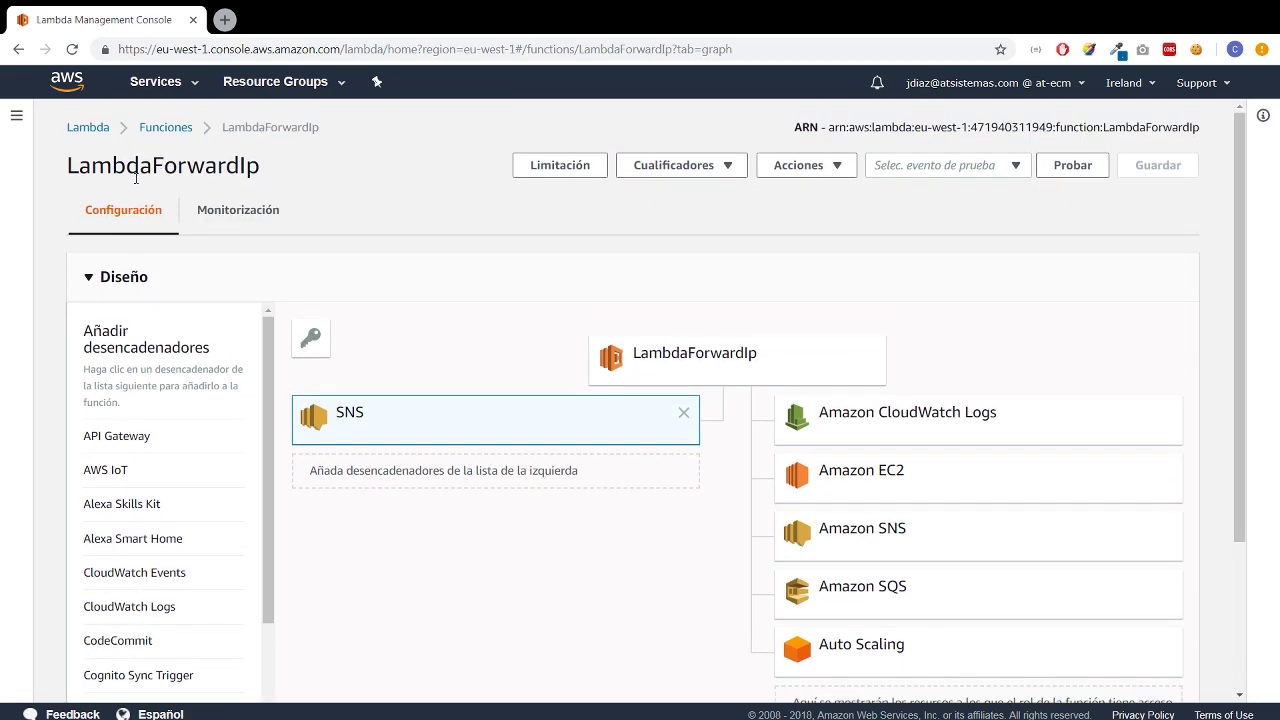
click(162, 130)
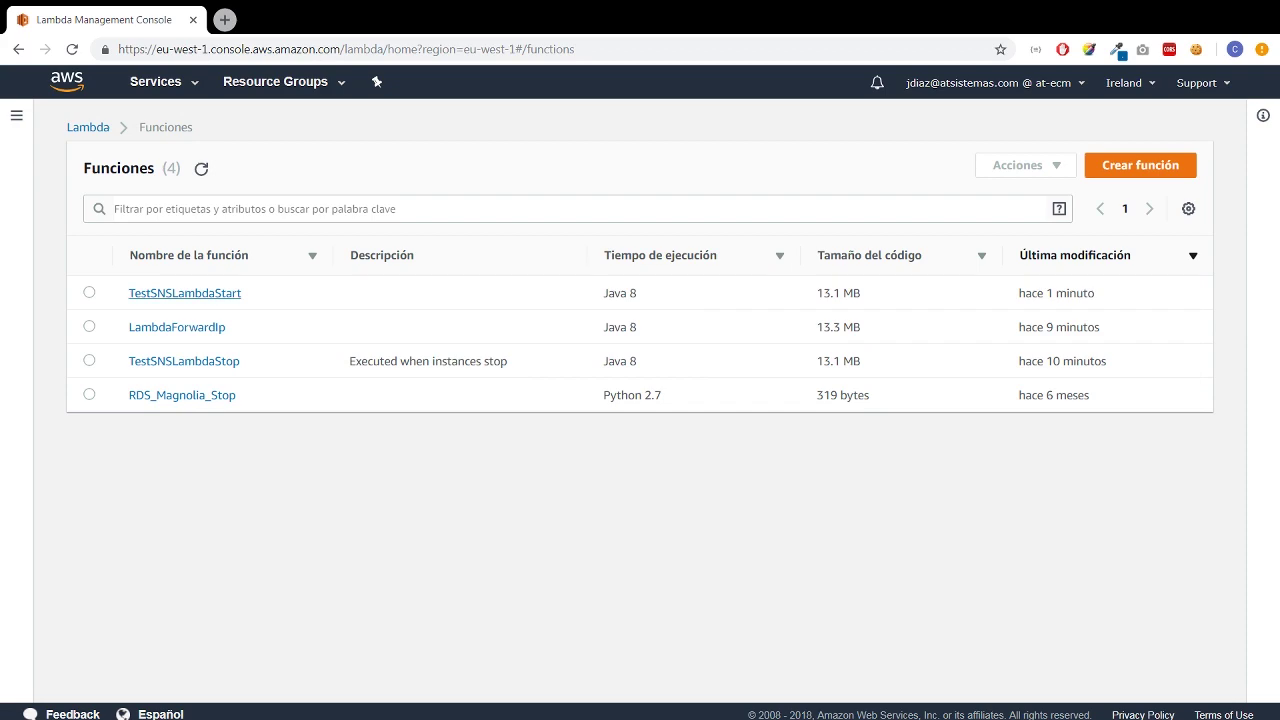
click(214, 294)
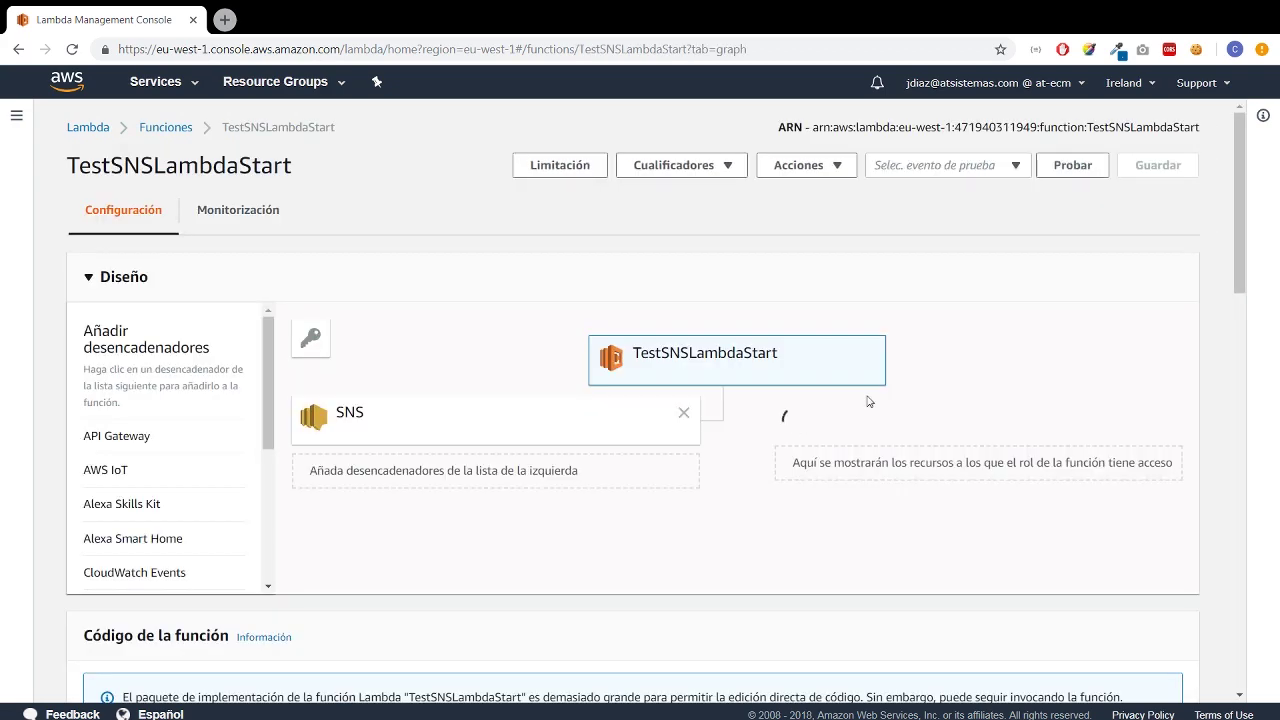
scroll(600, 405, down, 5)
scroll(584, 407, down, 9)
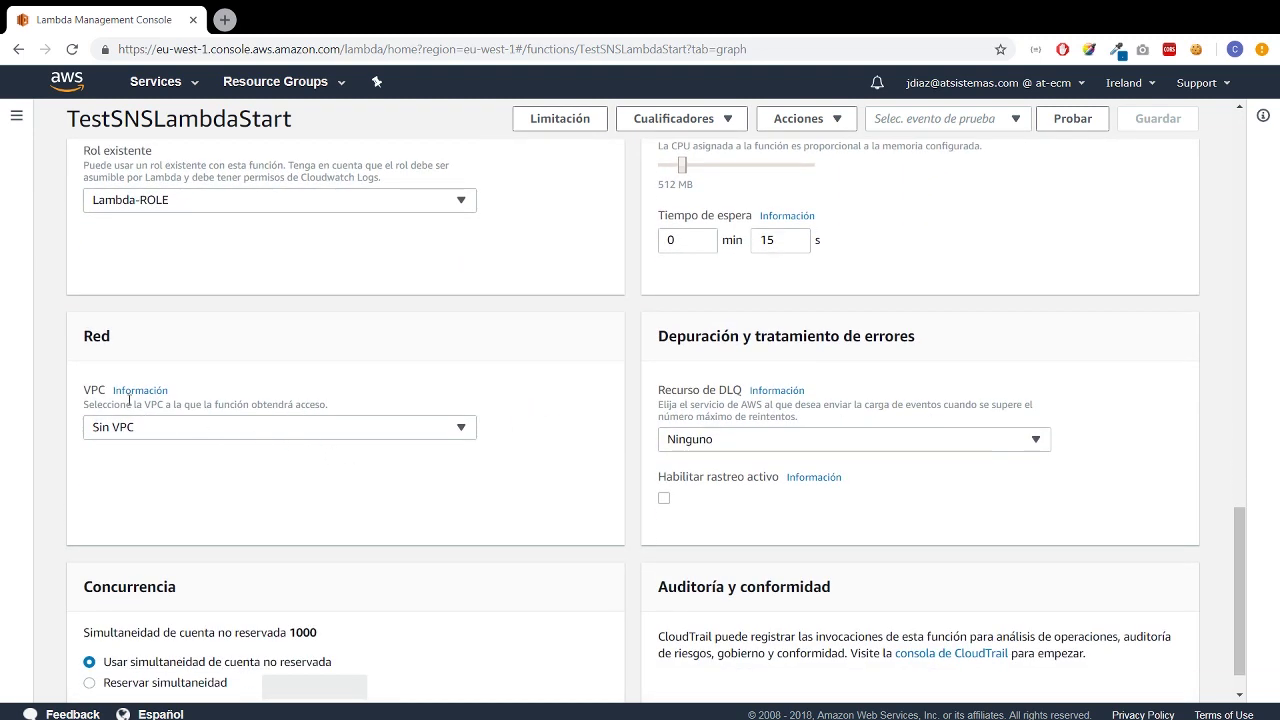
click(166, 434)
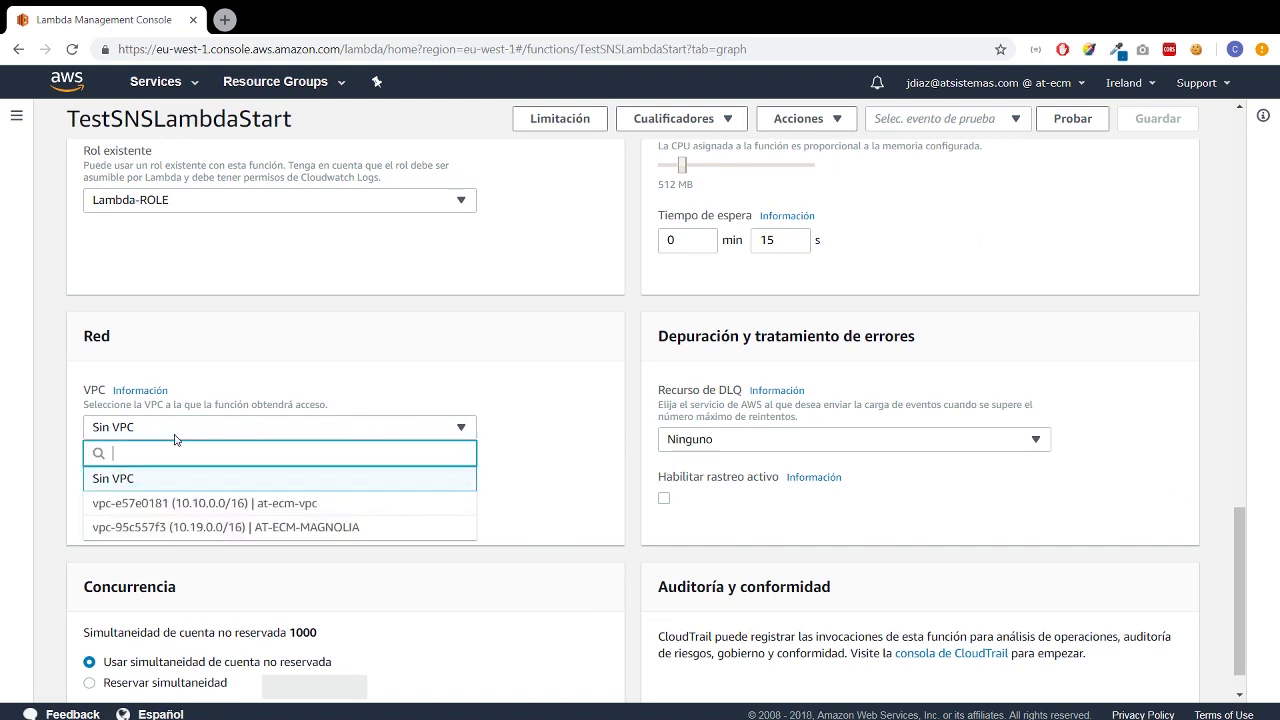
click(181, 528)
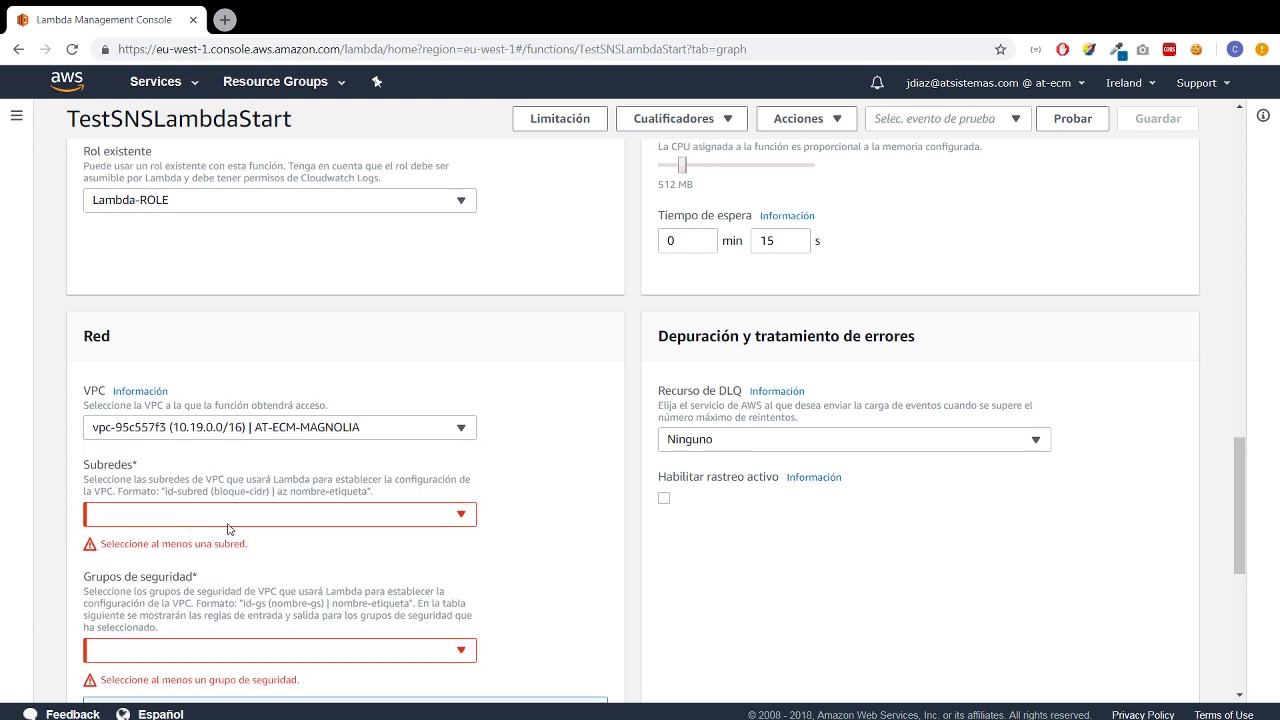
click(172, 528)
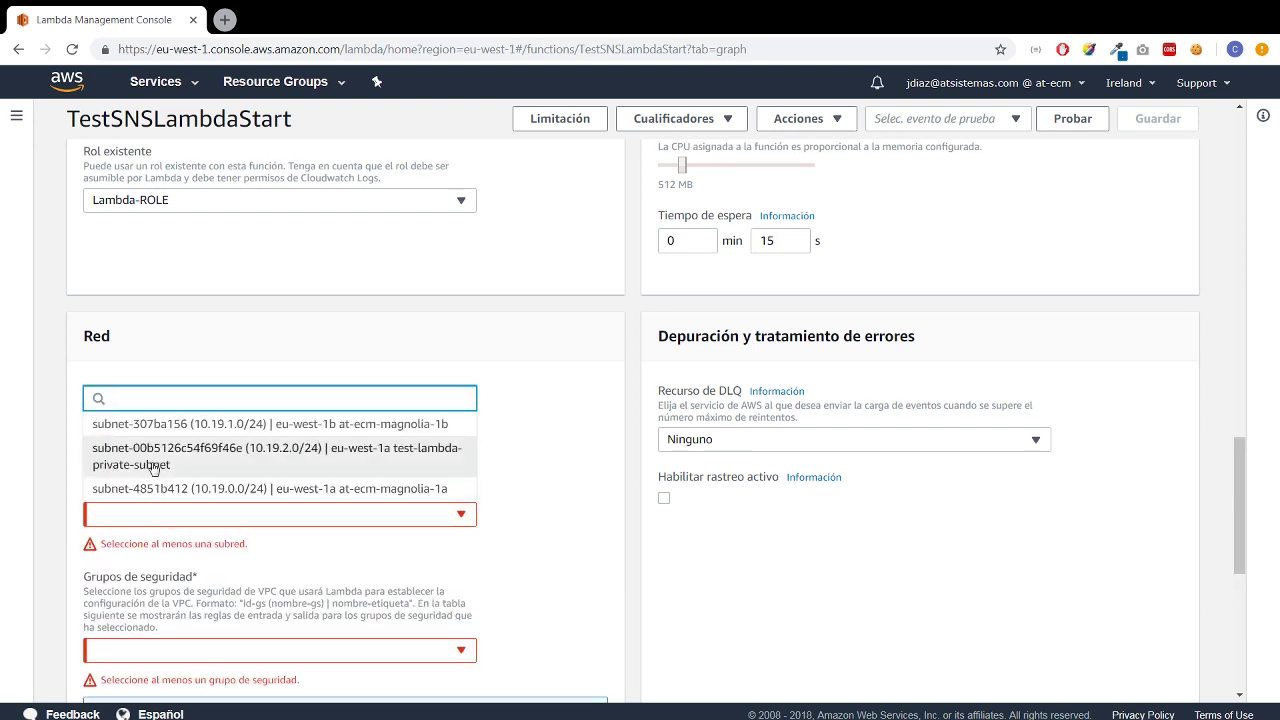
click(175, 490)
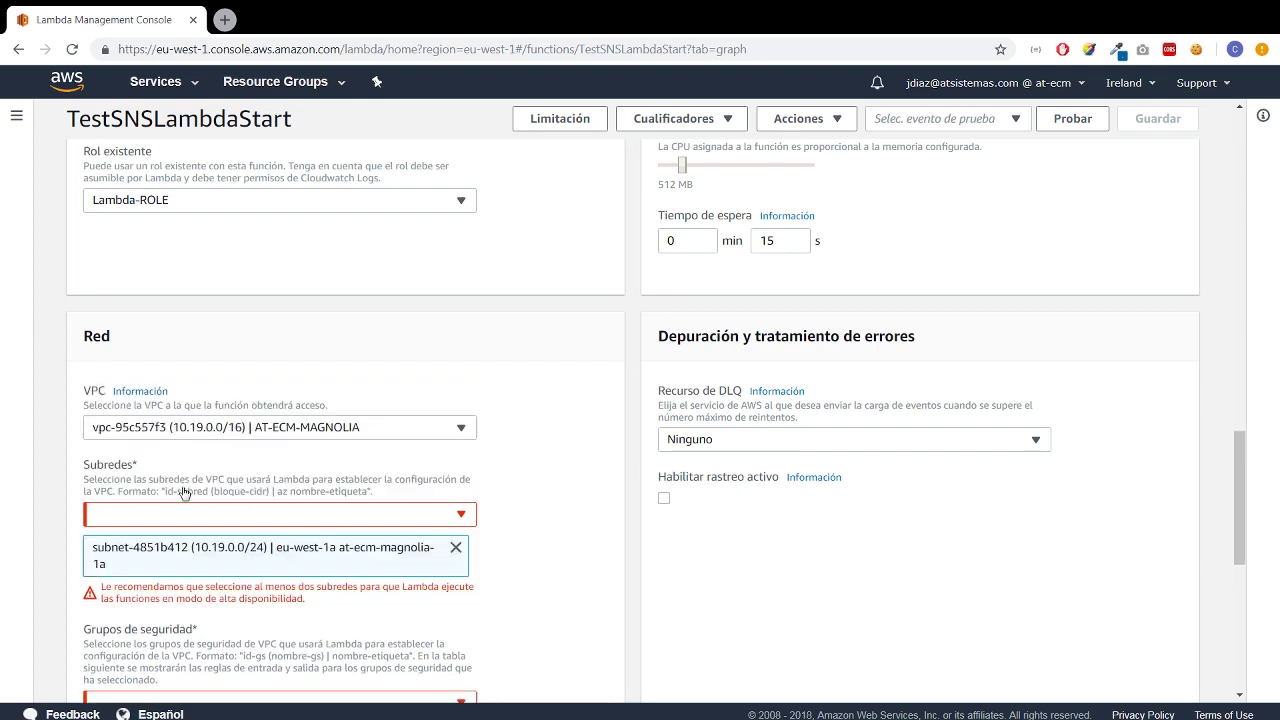
Add the security groups AT-ECM-Magnolia-http-Author, AT-ECM-Magnolia-syncro and at-ecm-magnolia-ssh to the function and save it.
scroll(200, 548, down, 3)
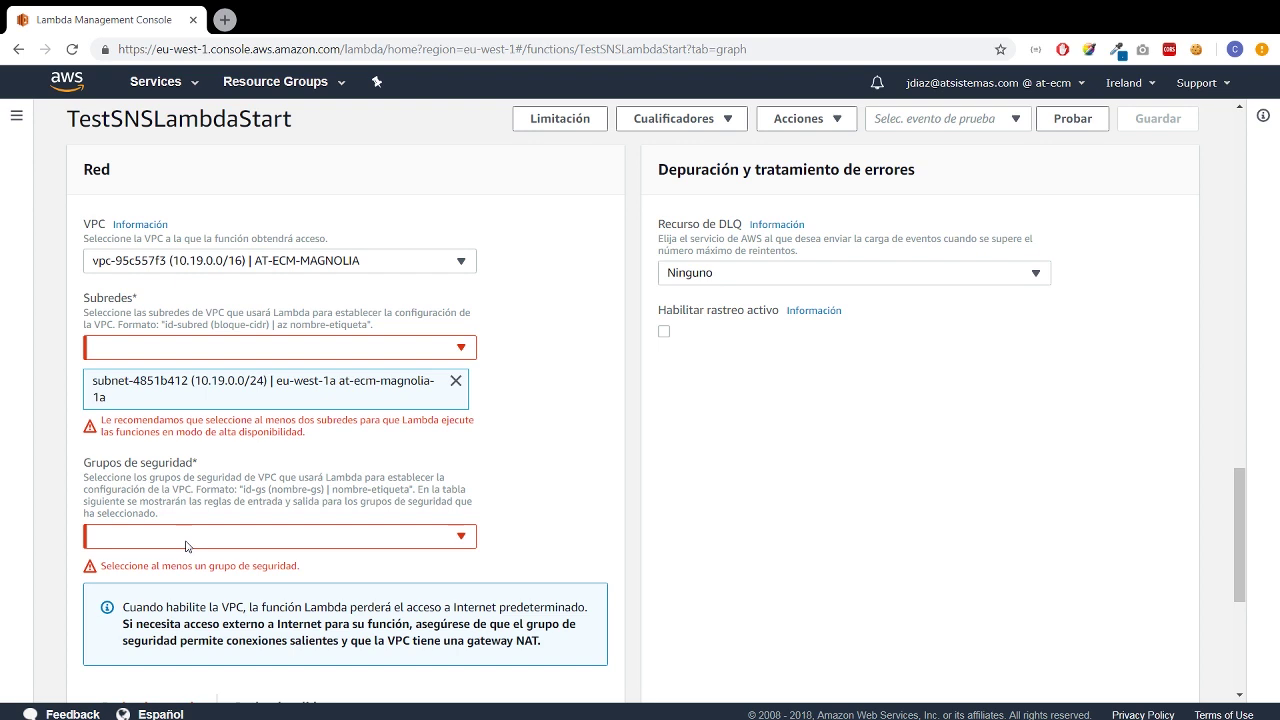
click(405, 545)
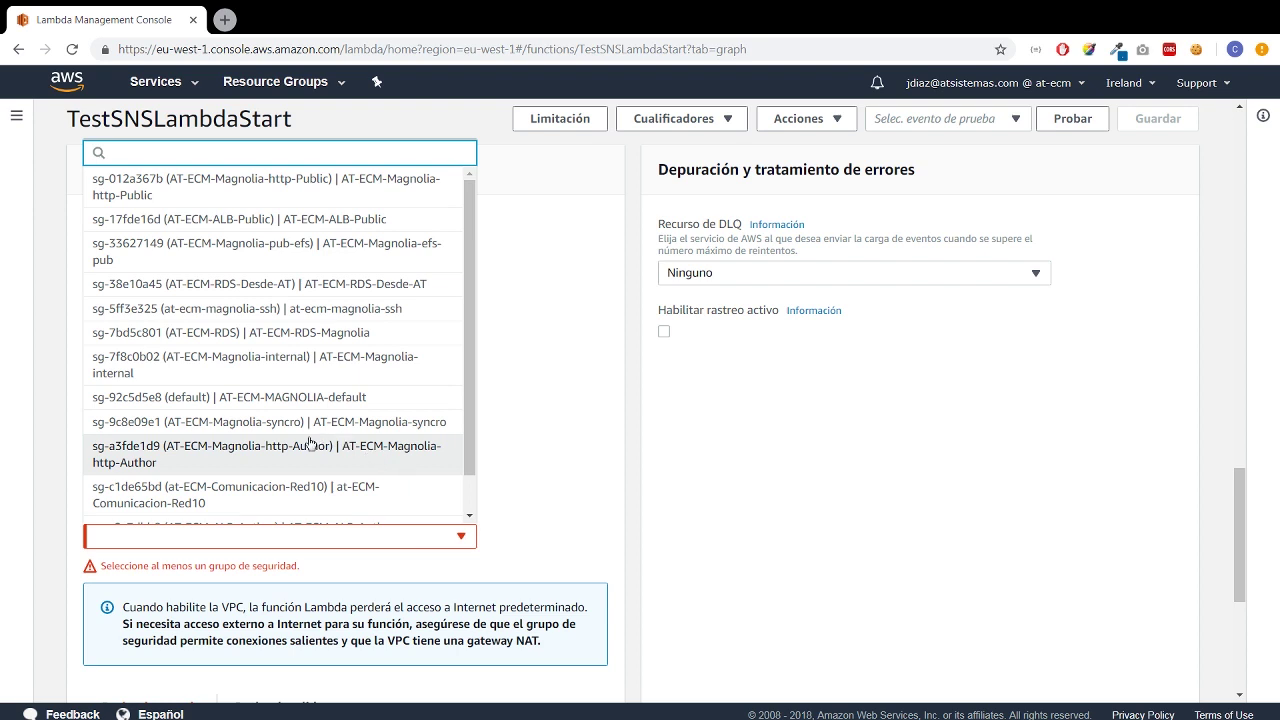
click(301, 459)
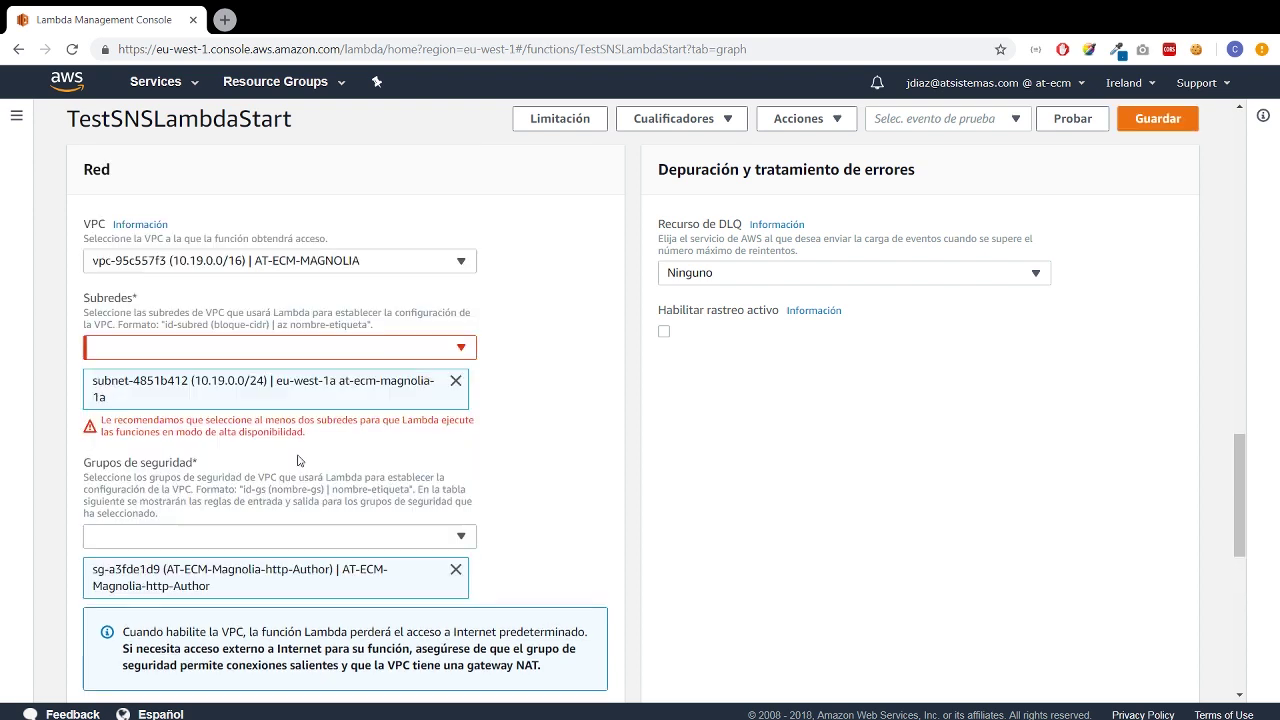
click(303, 537)
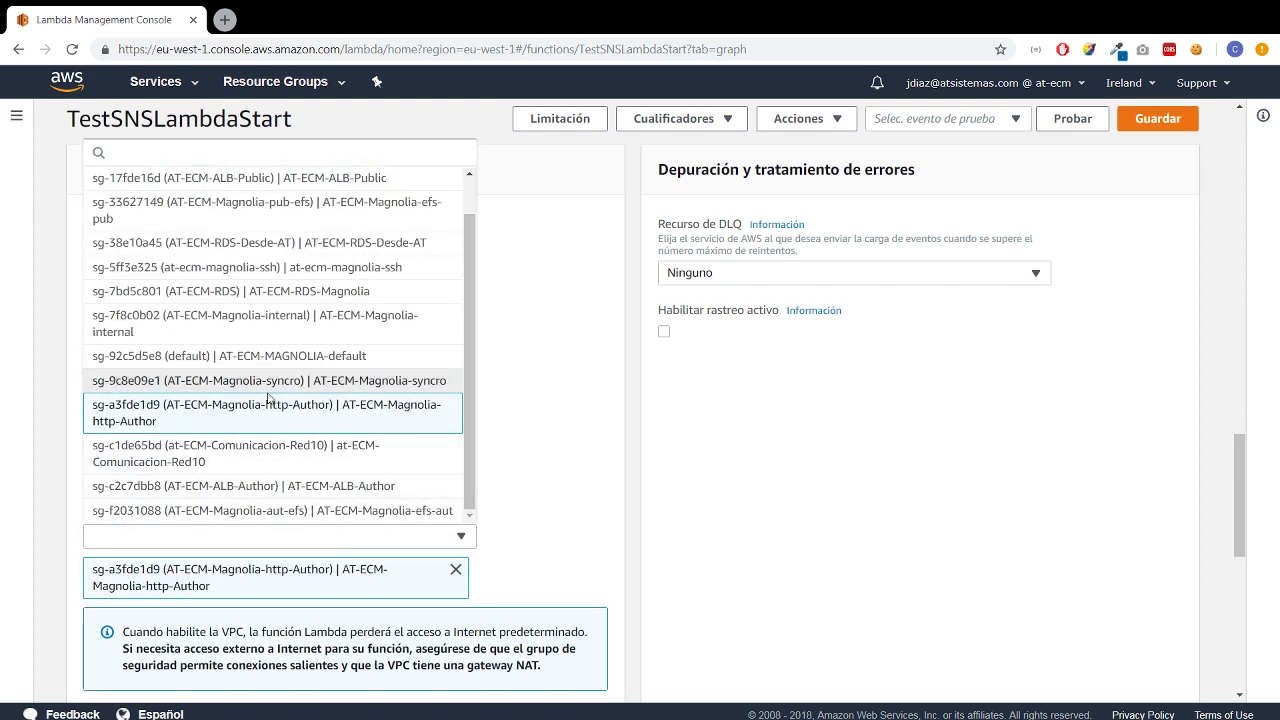
click(271, 383)
click(260, 537)
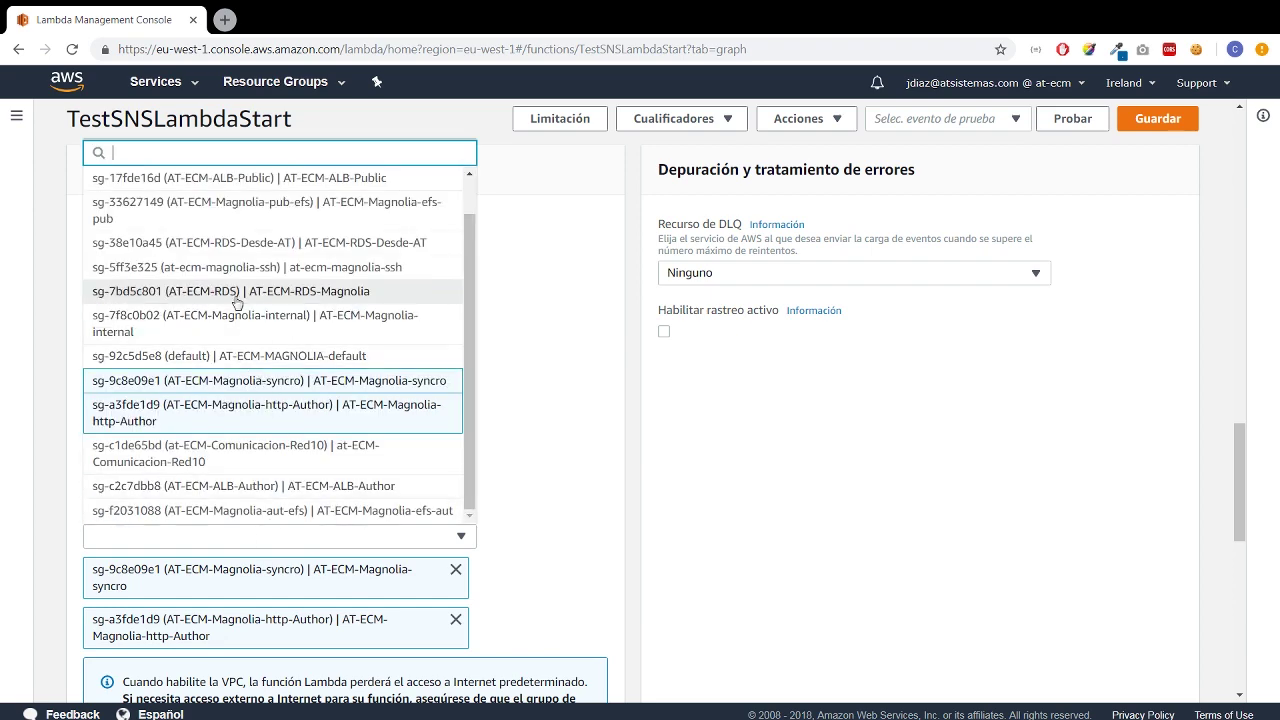
click(210, 273)
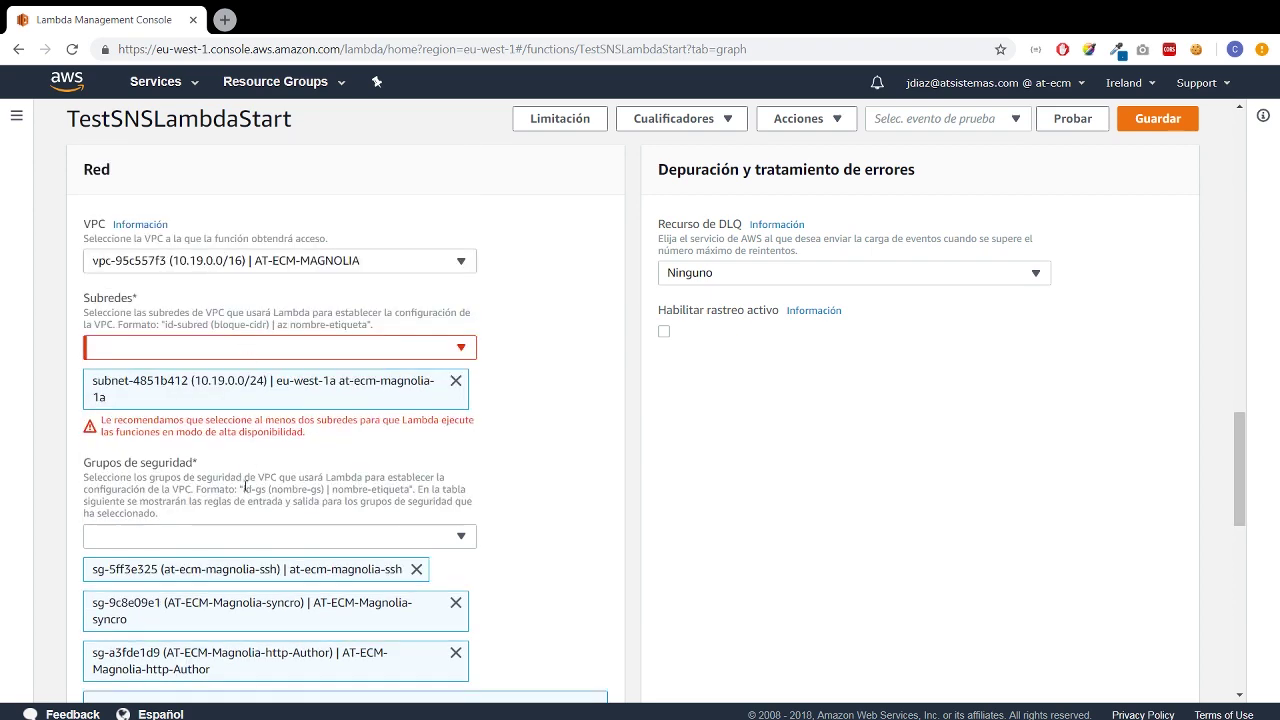
scroll(245, 487, down, 3)
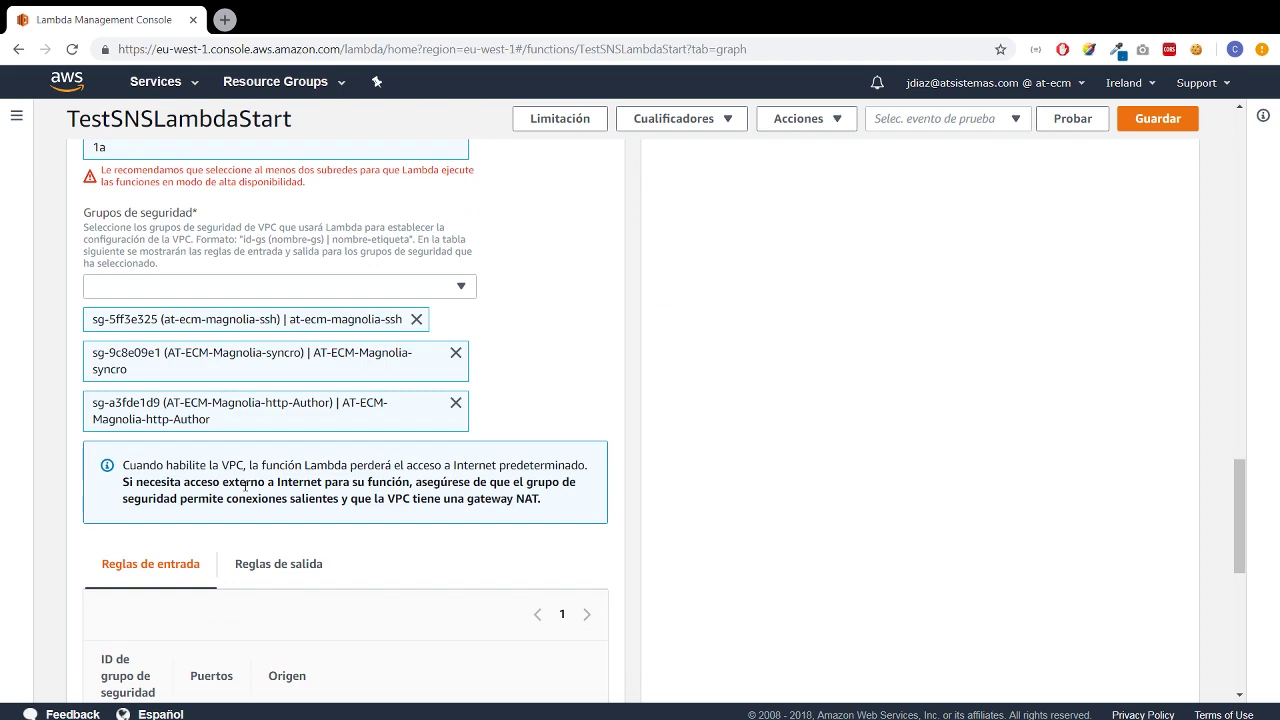
scroll(245, 487, up, 2)
scroll(247, 486, down, 1)
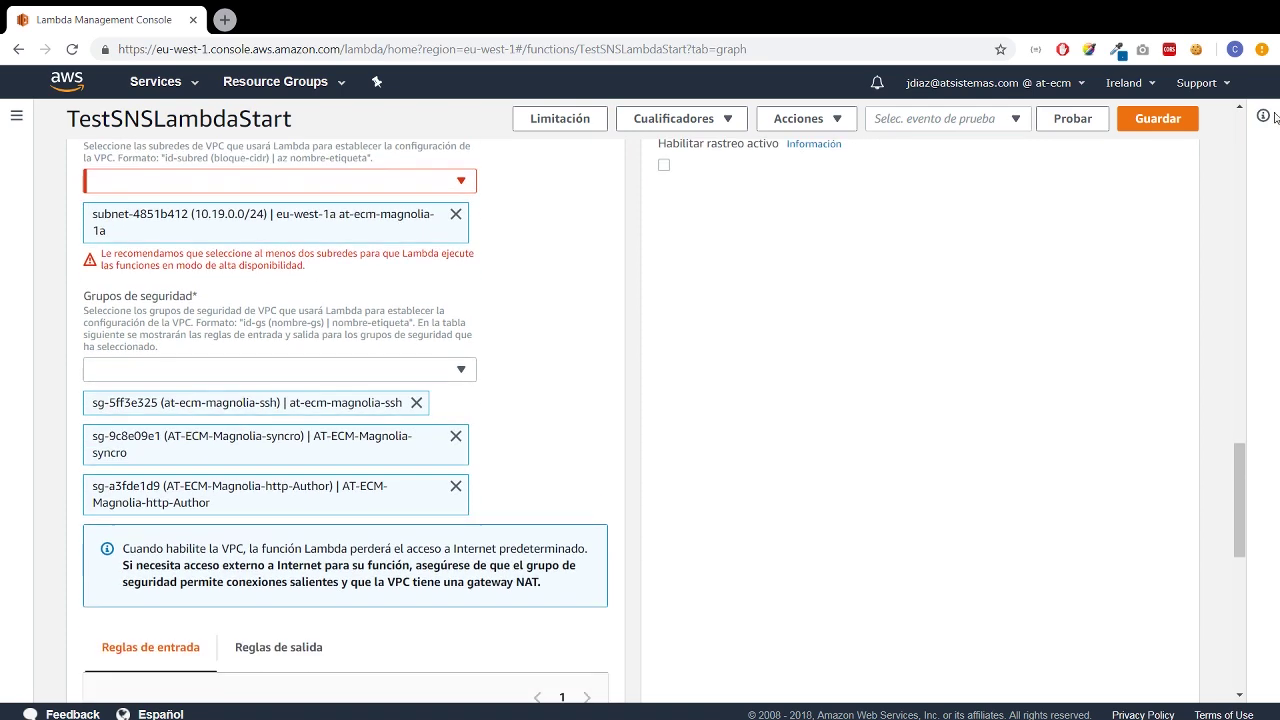
click(1155, 121)
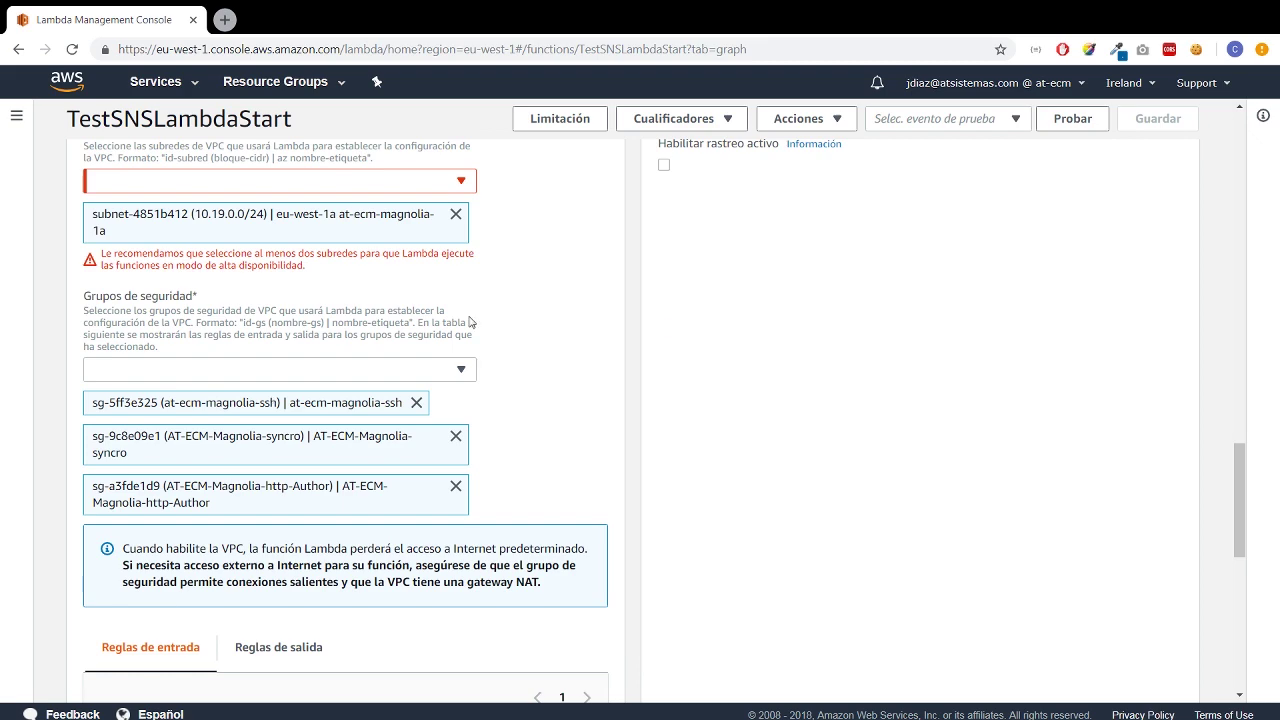
Open the TestSNSLambdaStop function and assign it to the AT-ECM-MAGNOLIA VPC with the at-ecm-magnolia-1a subnet.
scroll(470, 321, up, 15)
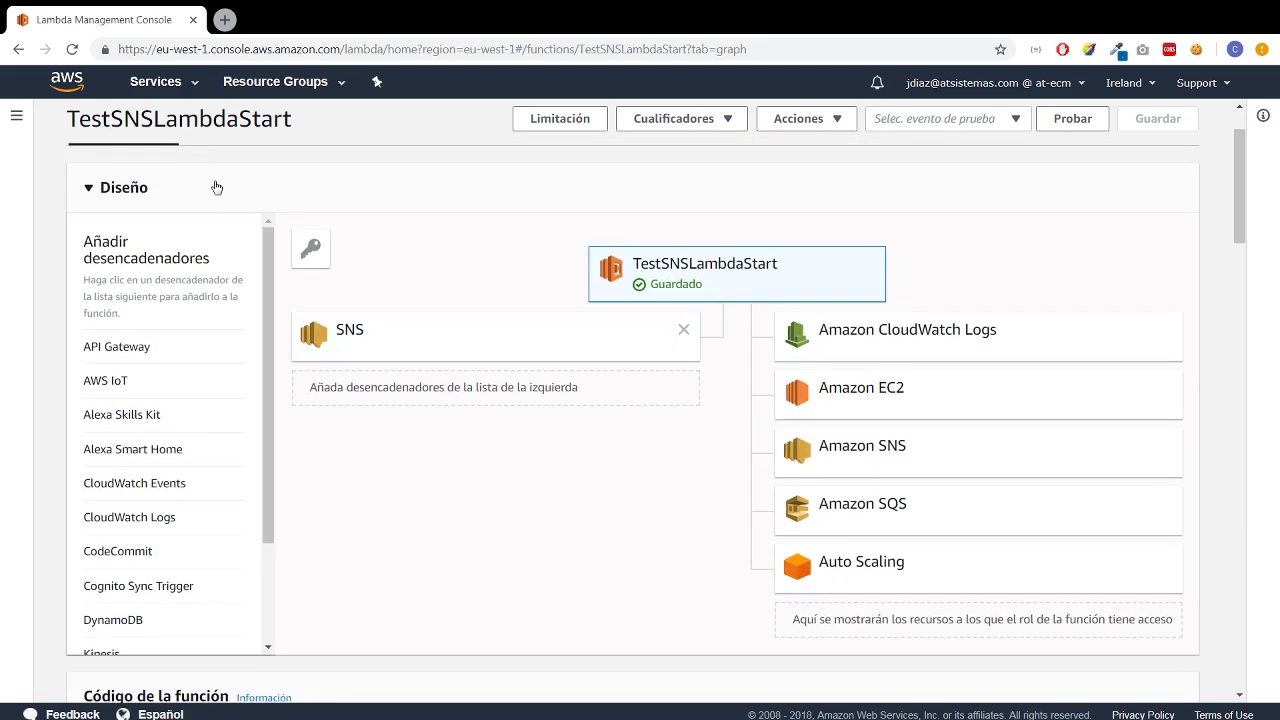
scroll(208, 177, up, 2)
click(165, 128)
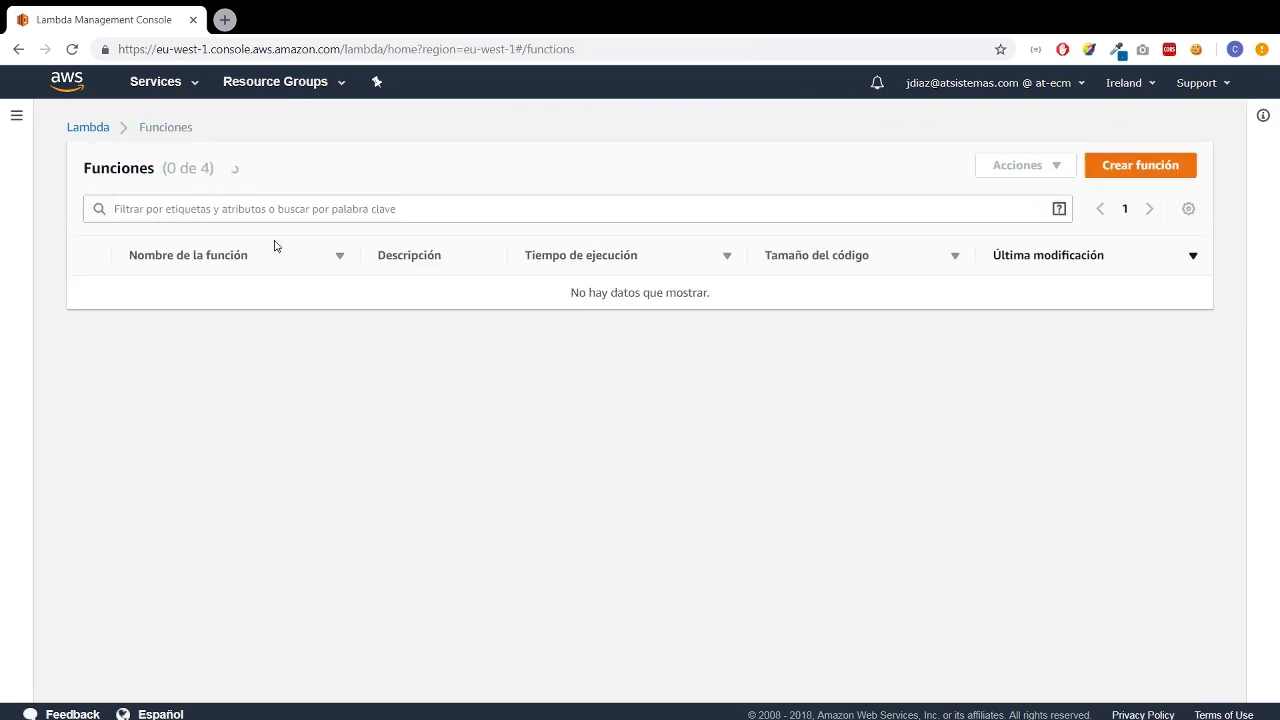
click(200, 362)
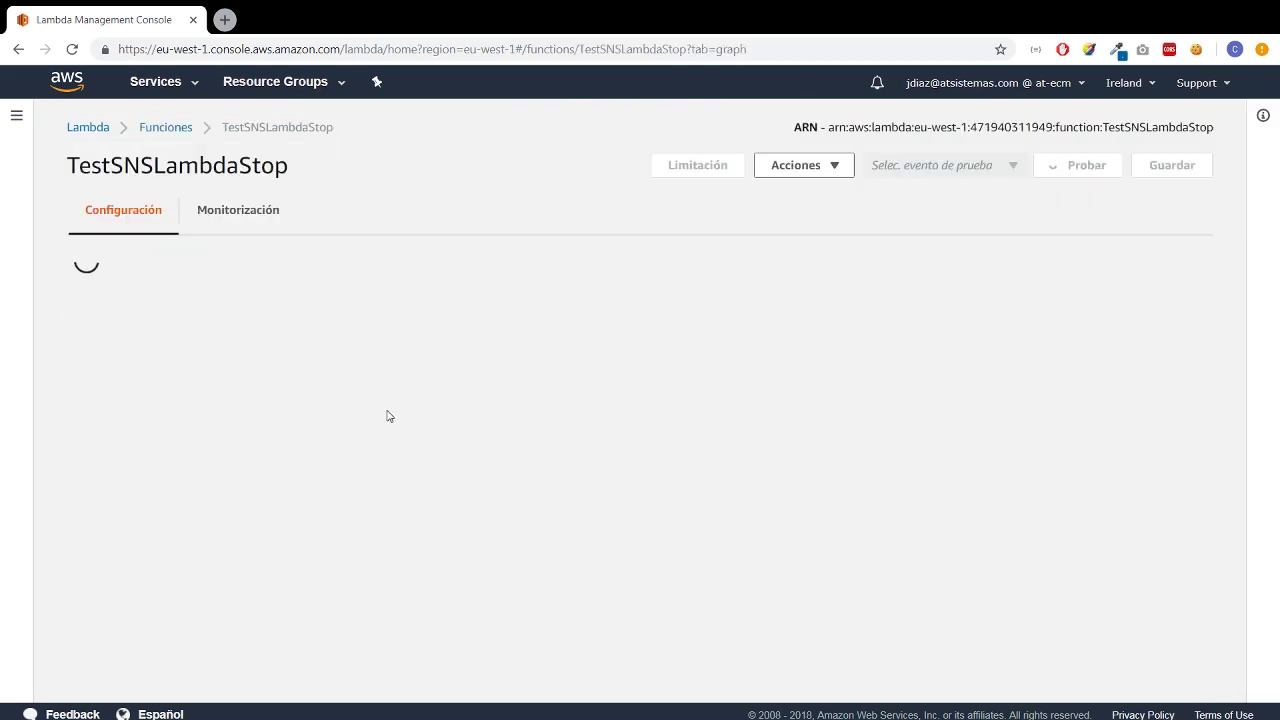
scroll(406, 424, down, 5)
scroll(406, 424, down, 6)
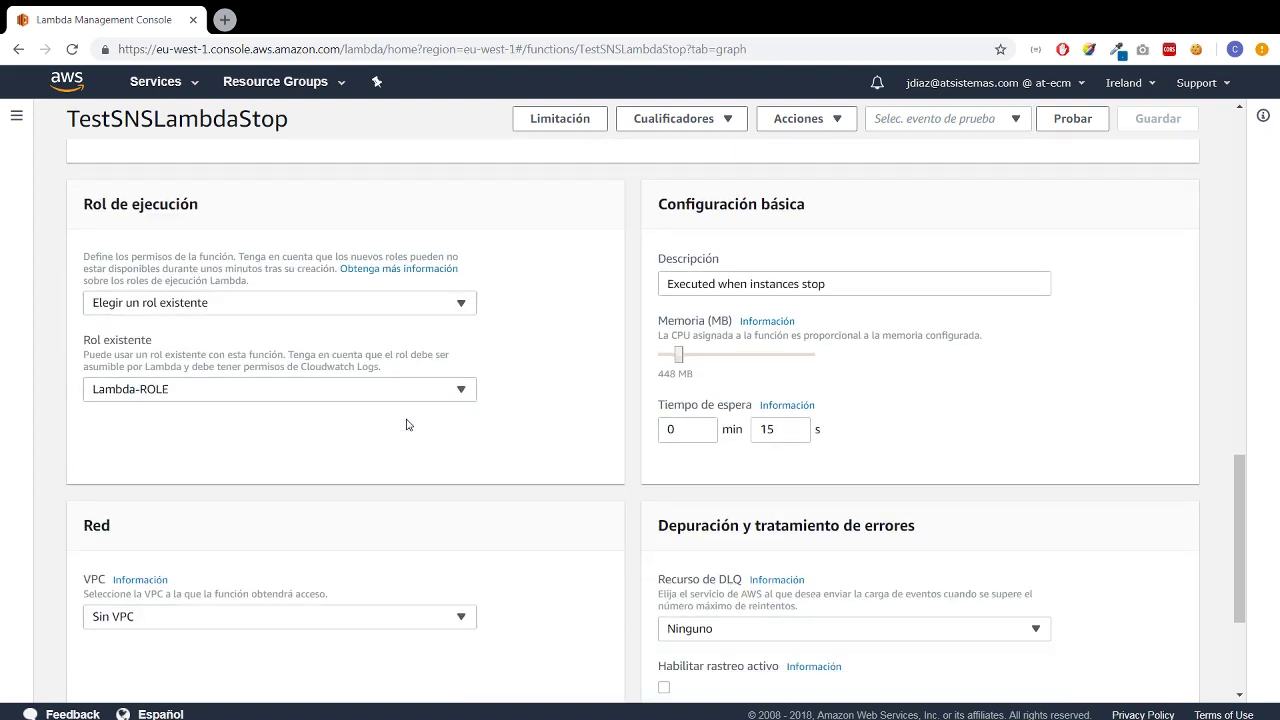
scroll(206, 470, down, 3)
click(185, 386)
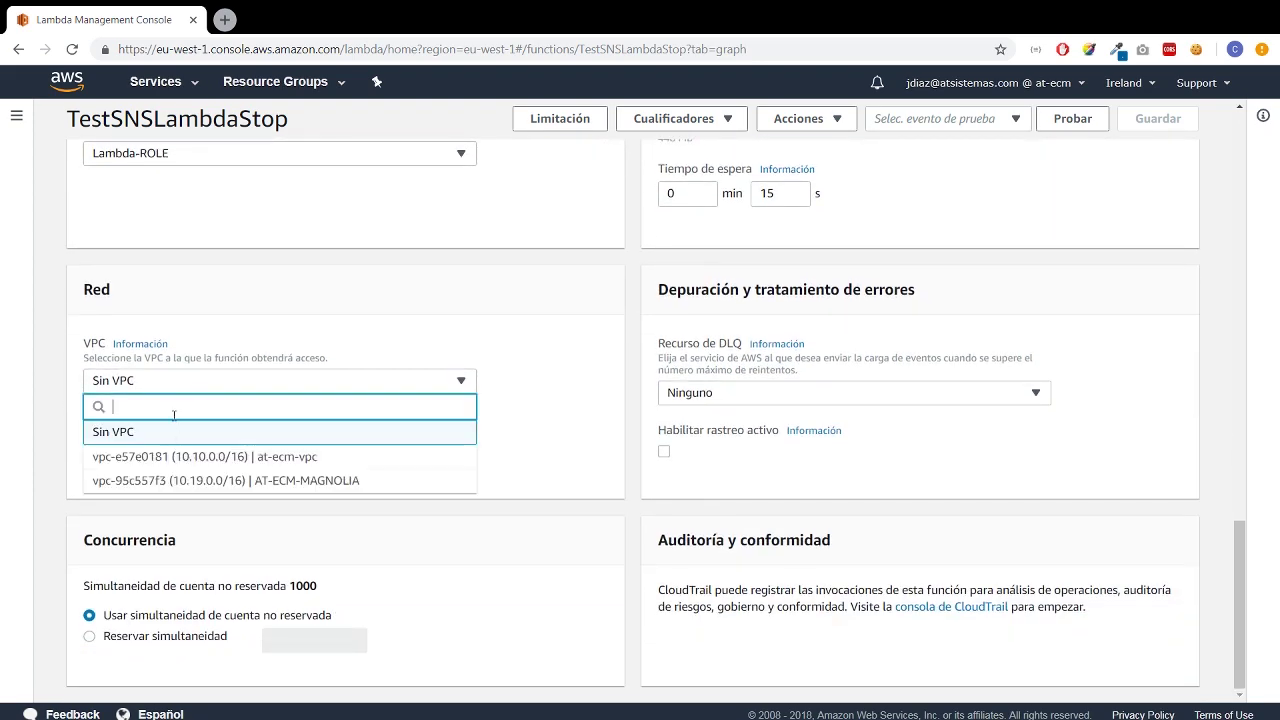
click(180, 479)
click(174, 464)
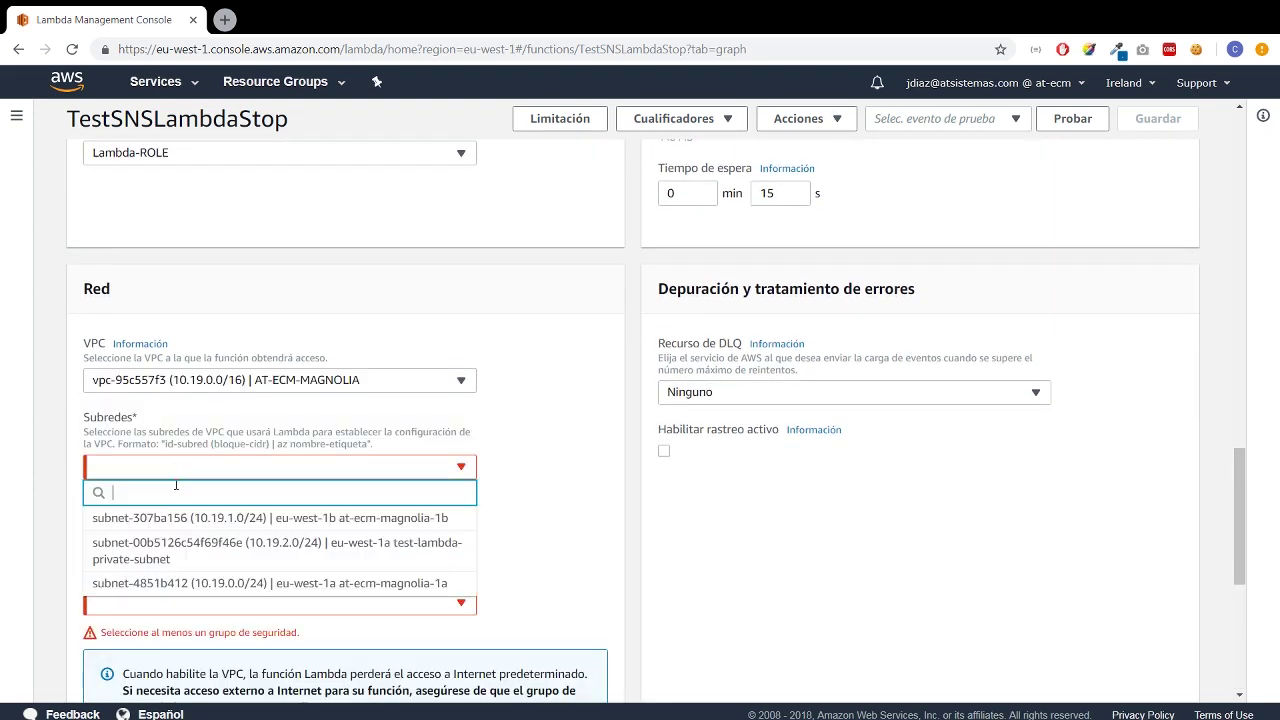
click(172, 587)
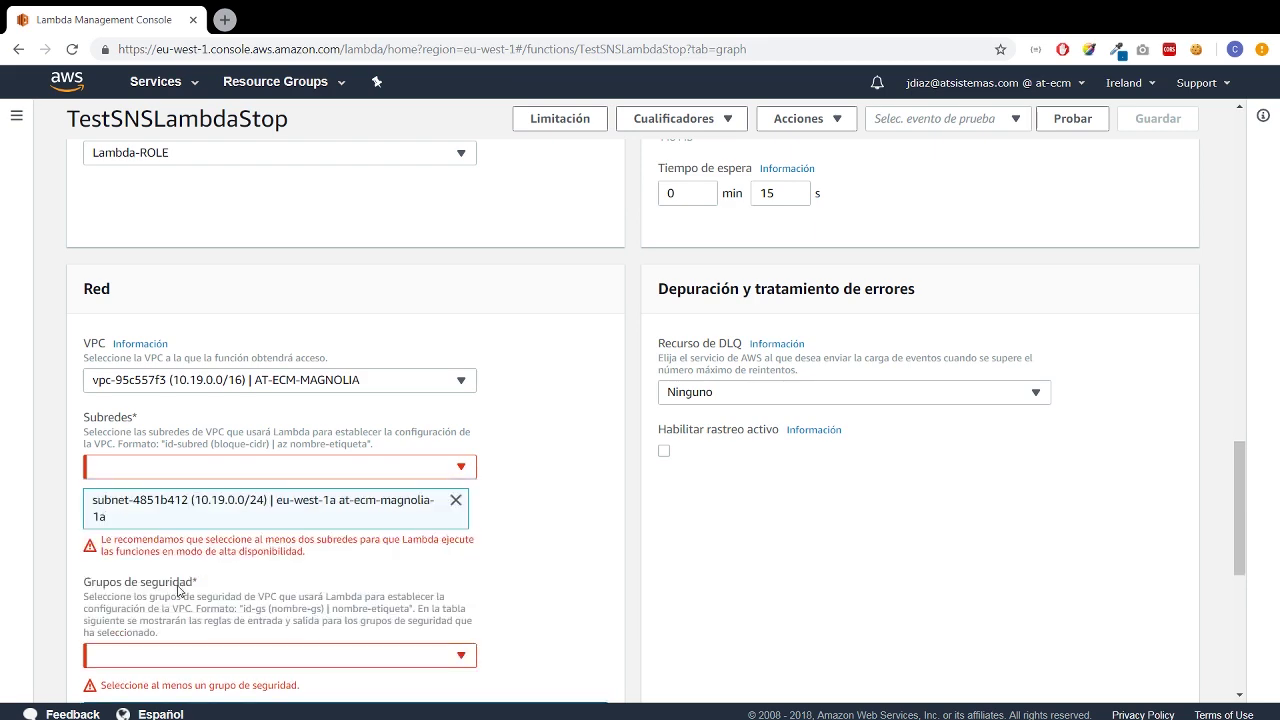
Assign three security groups, including at-ecm-magnolia-ssh, to TestSNSLambdaStop and save the function.
click(178, 655)
click(204, 546)
click(187, 664)
click(181, 588)
click(172, 663)
click(186, 406)
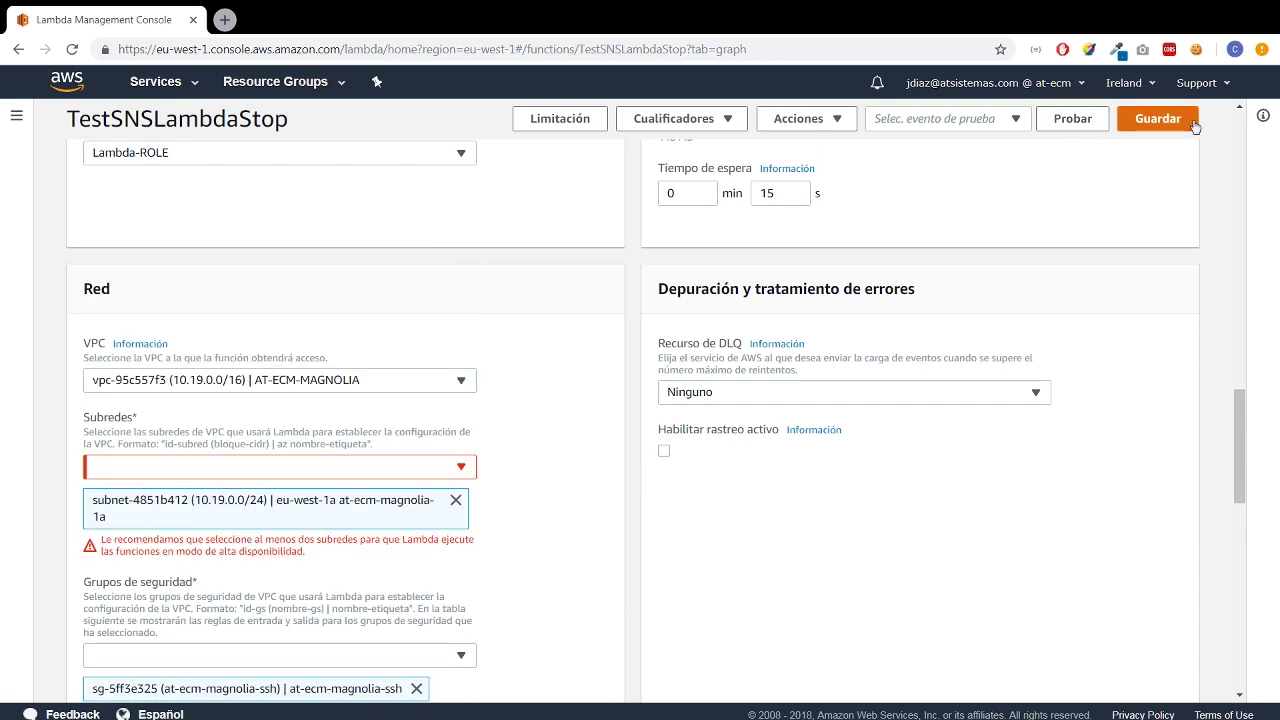
click(1156, 119)
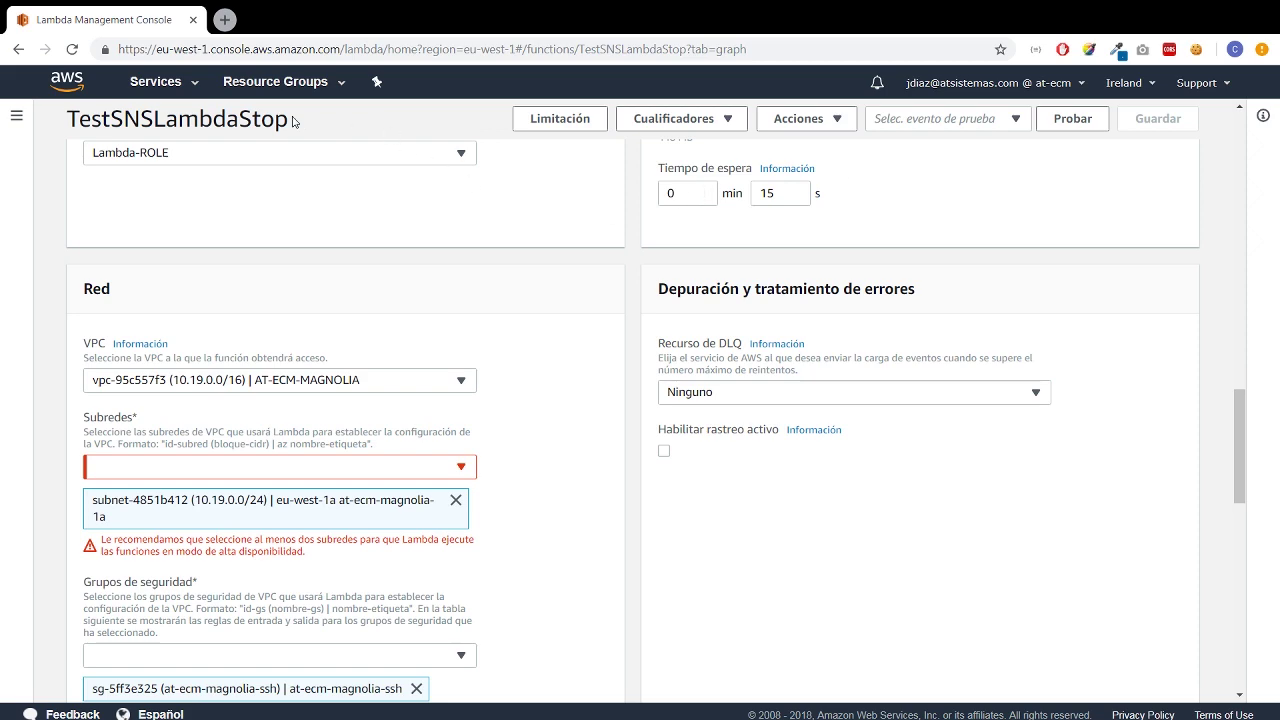
scroll(224, 178, up, 10)
scroll(224, 180, up, 4)
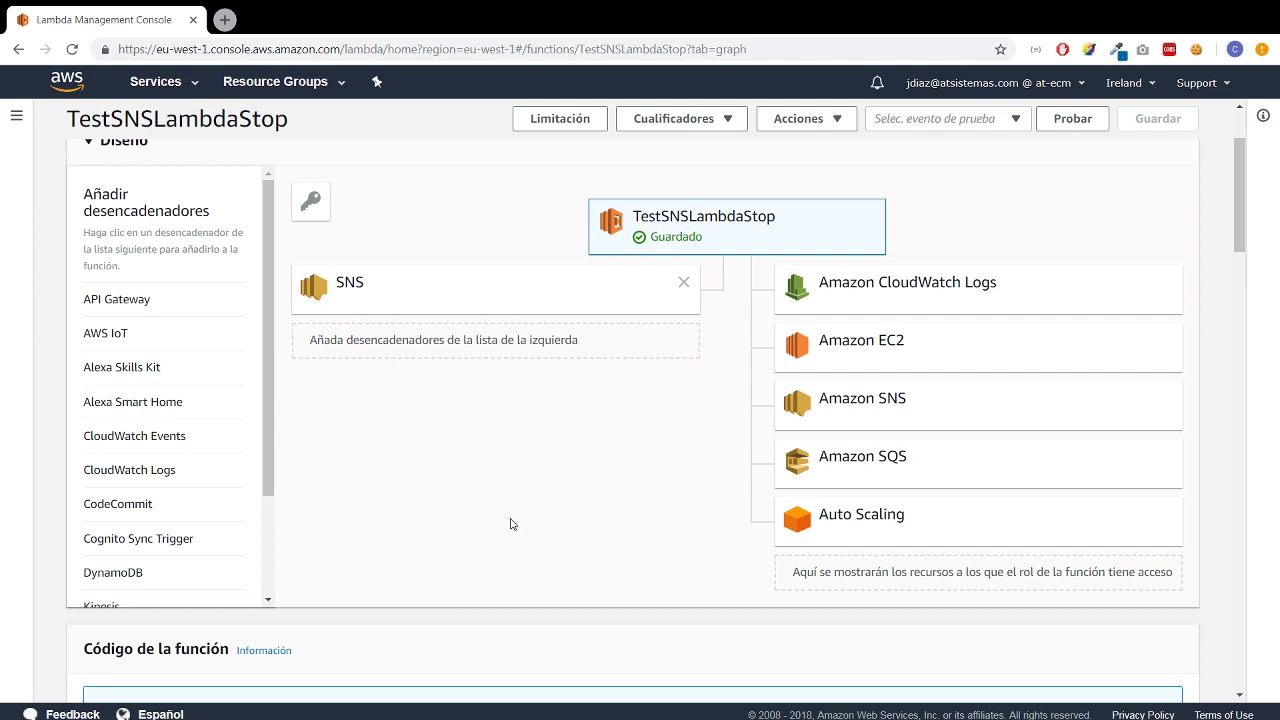
scroll(515, 521, down, 3)
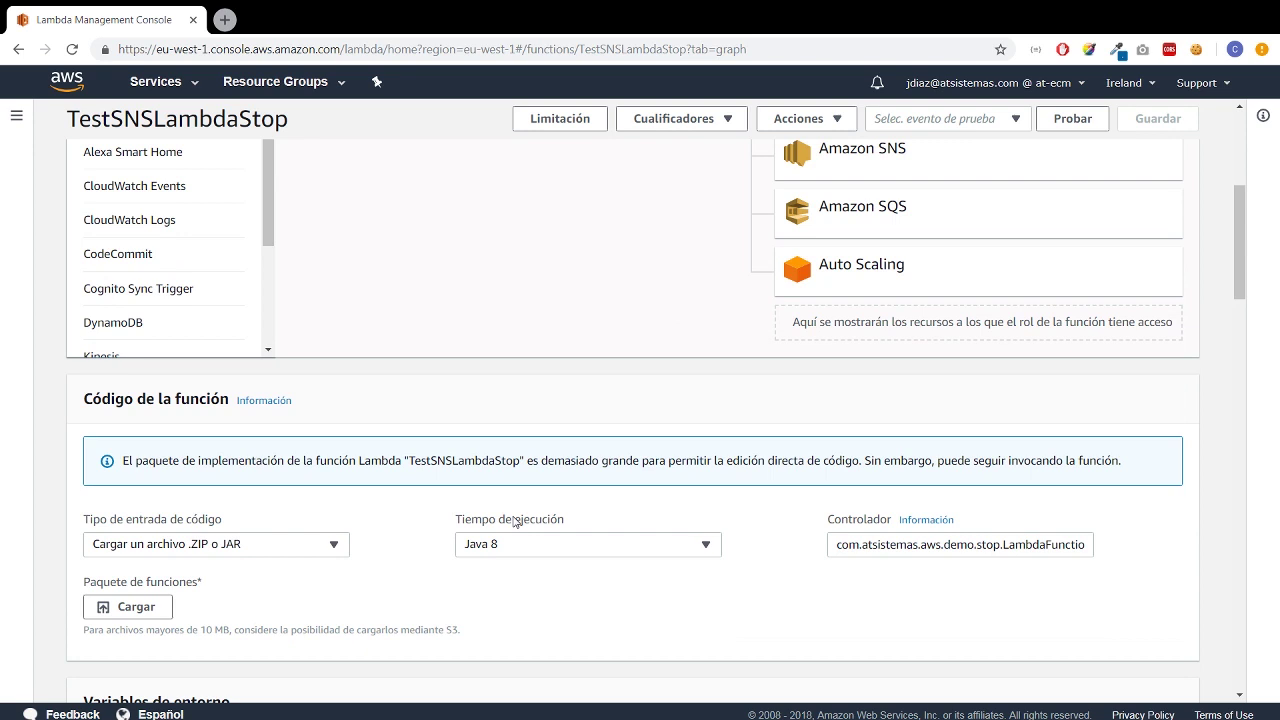
scroll(640, 474, up, 4)
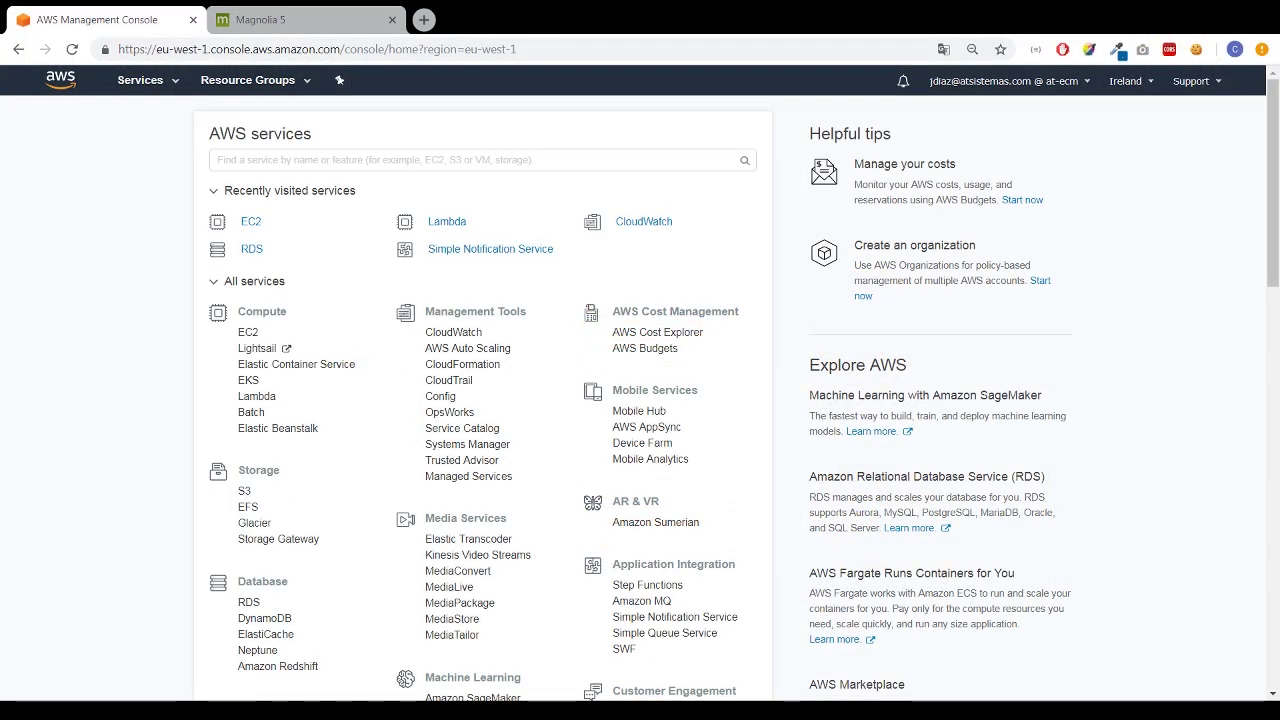
Open the list of EC2 instances and examine the details of the at-ecm-Magnolia-author instance.
click(244, 230)
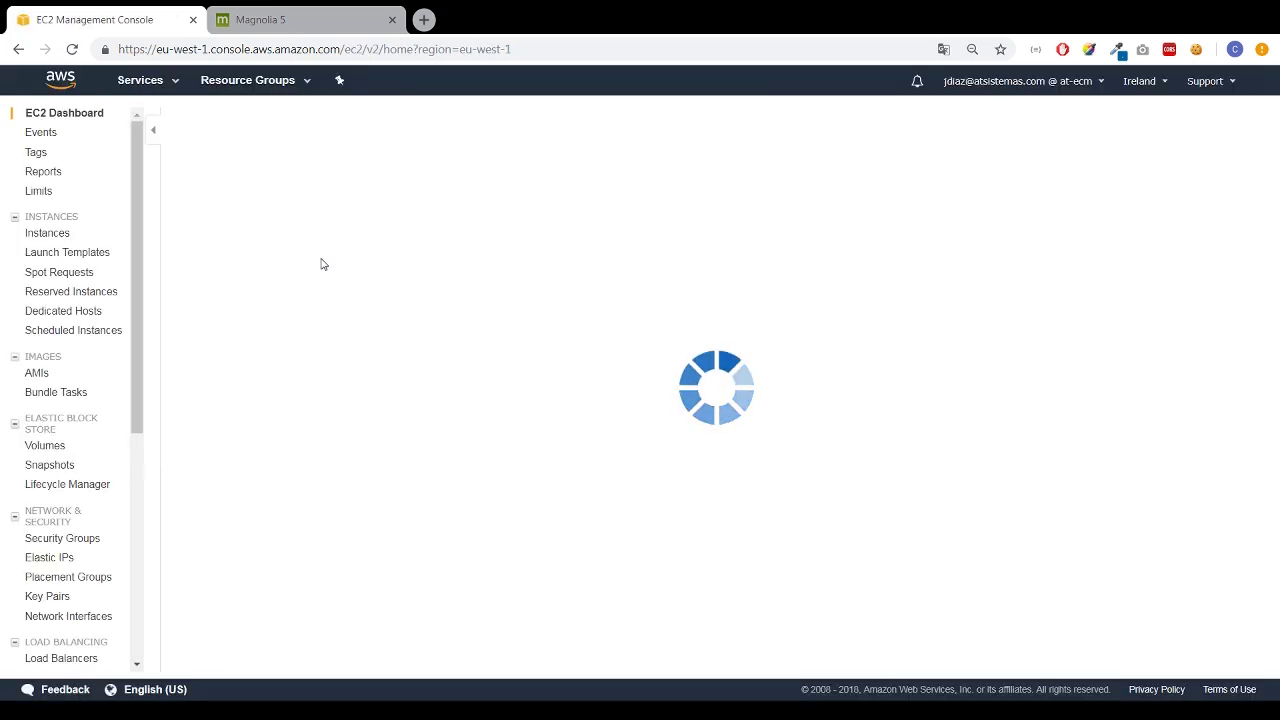
click(278, 163)
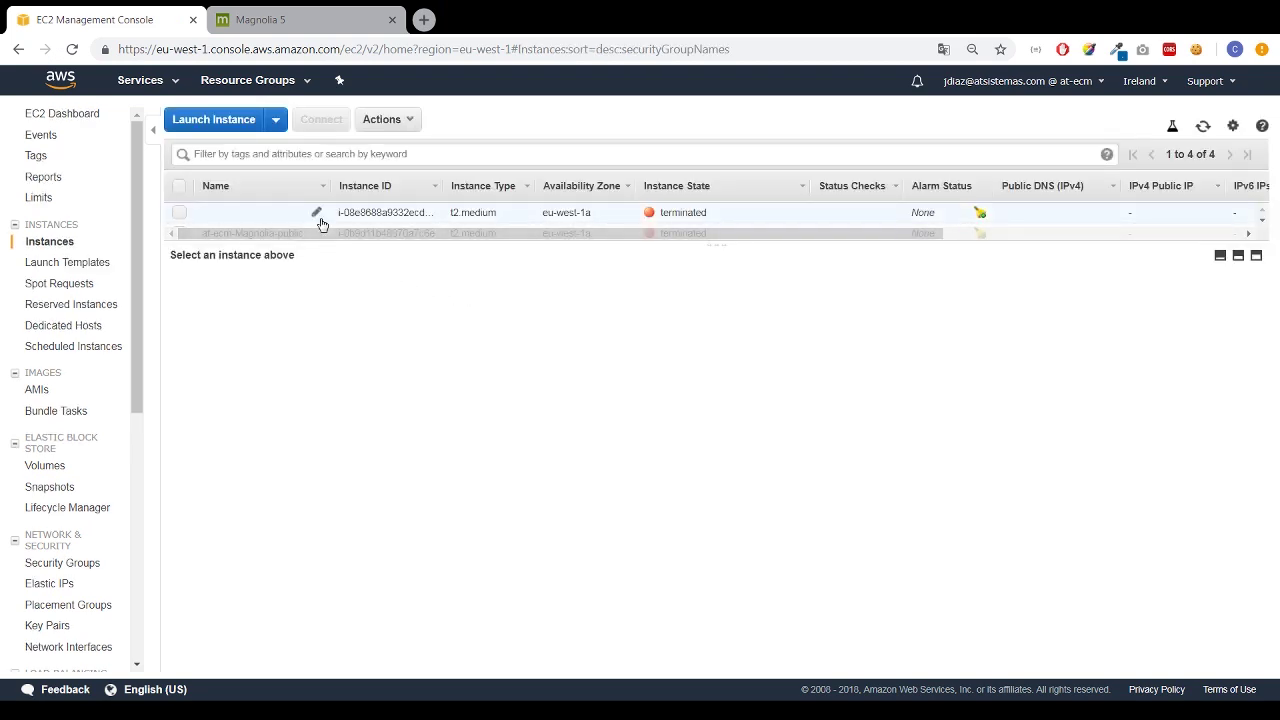
click(321, 223)
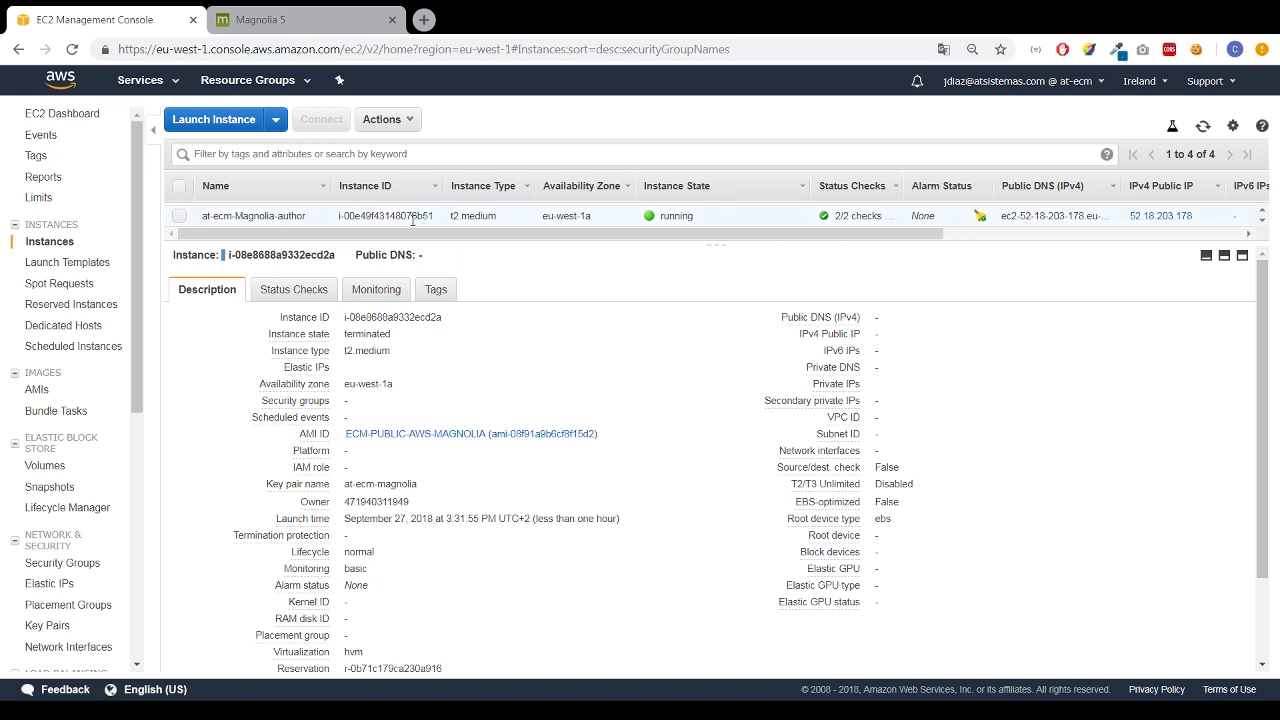
click(412, 218)
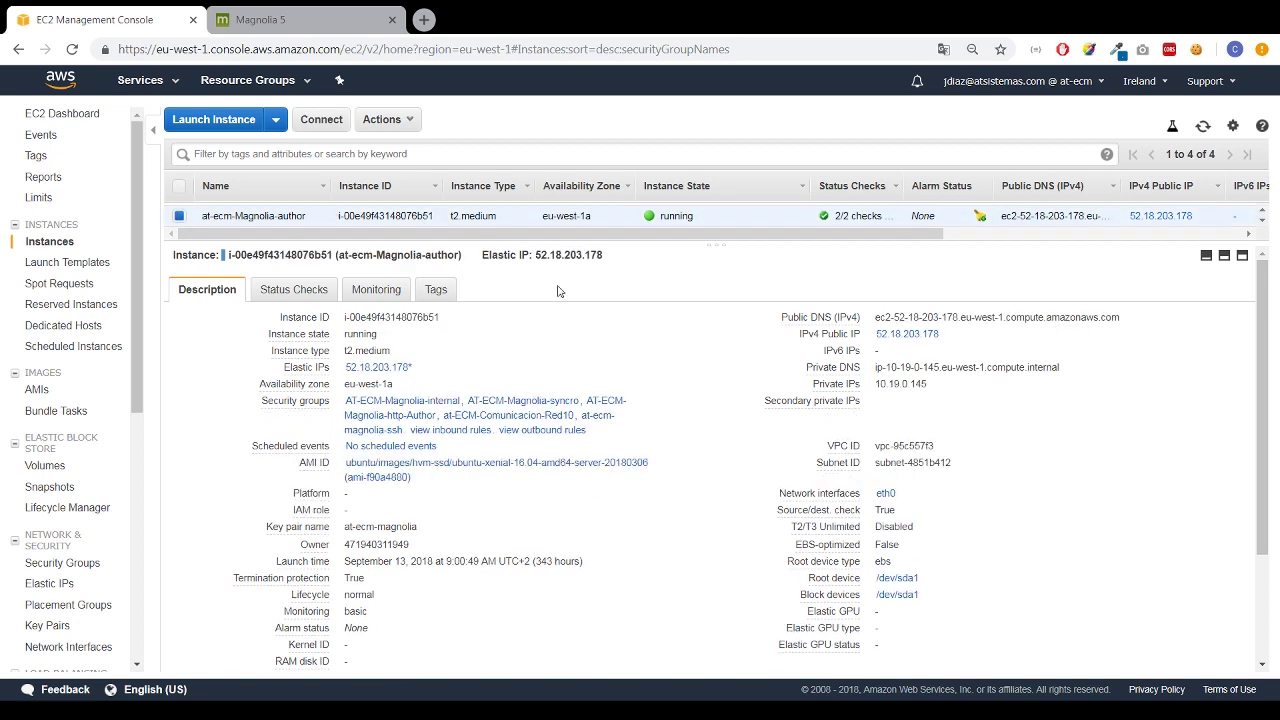
Switch to Magnolia on the author instance and view the content of the Pages and Comments apps.
click(312, 24)
click(437, 237)
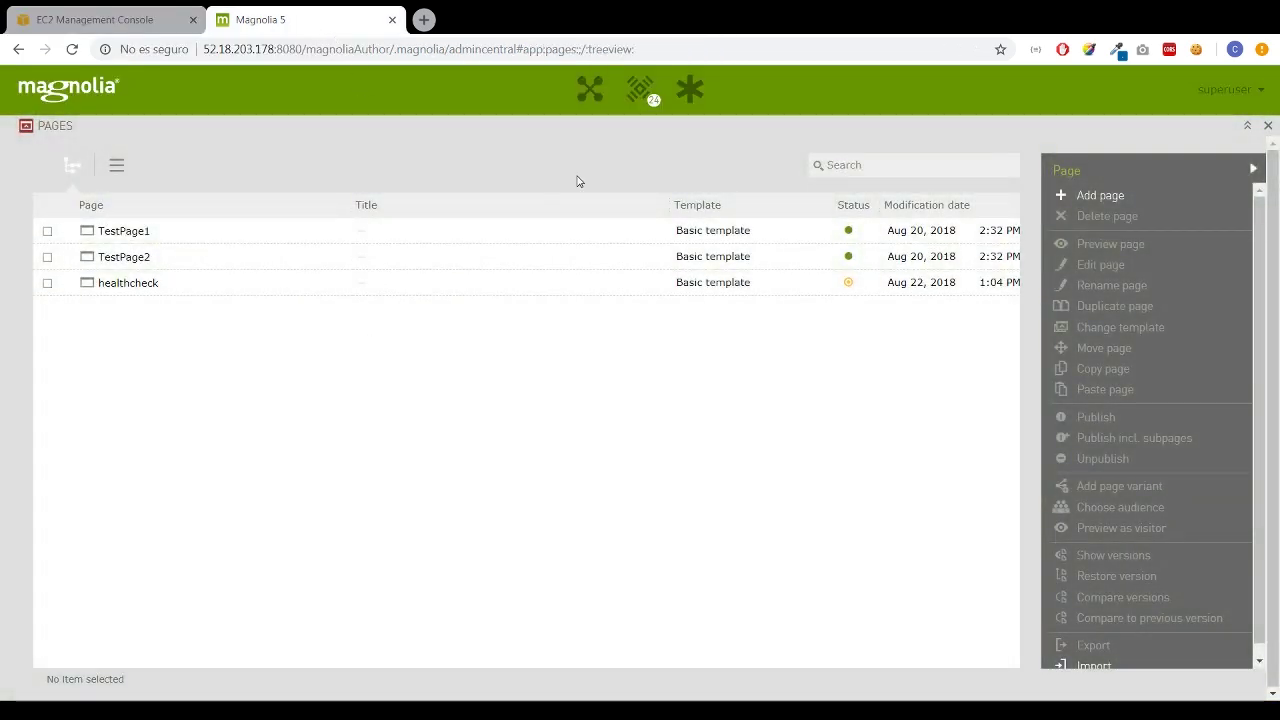
click(589, 90)
click(643, 224)
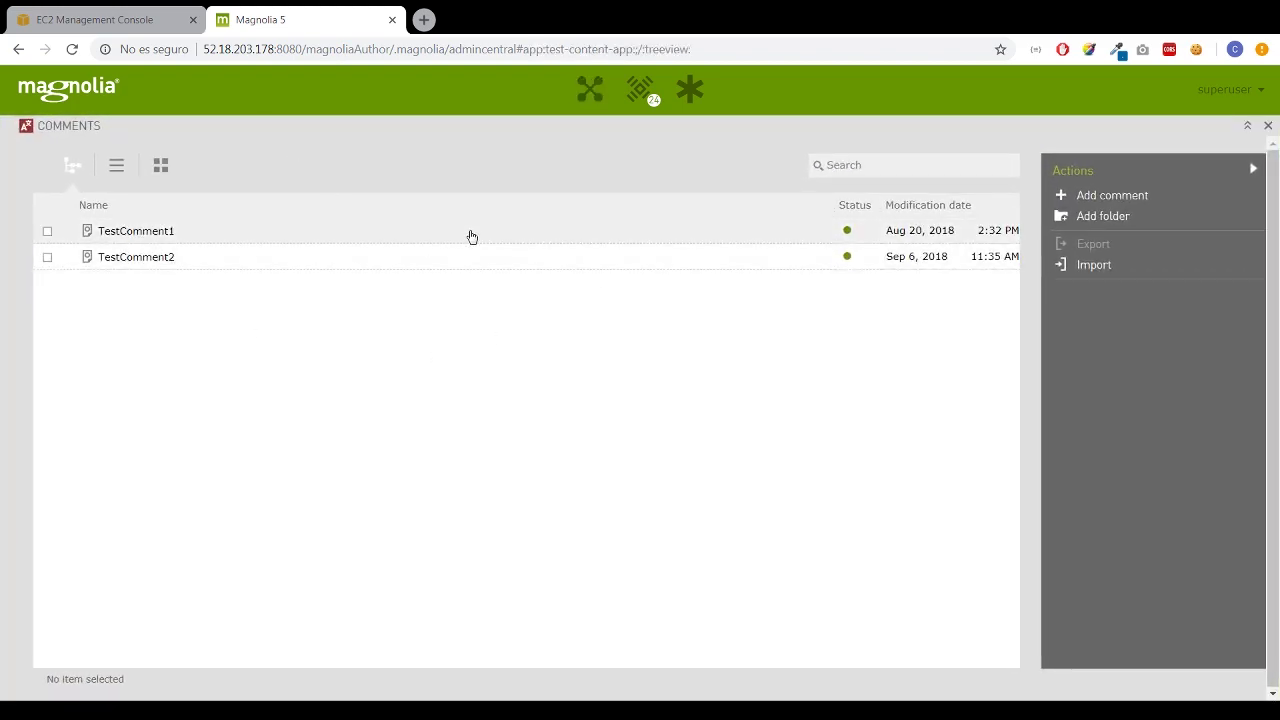
Open the Configuration app on the author instance and examine the receivers node in the publishing-core config folder.
click(589, 90)
click(687, 414)
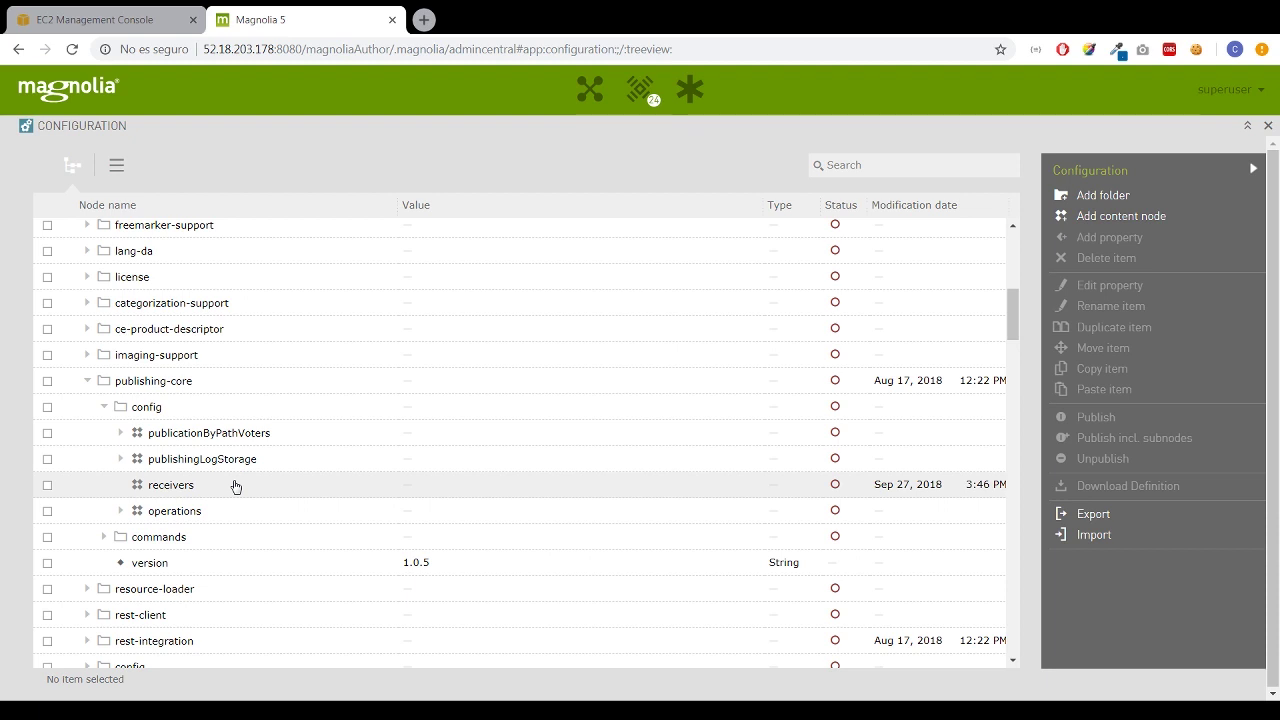
Switch to the EC2 console, set the desired capacity of the ASG_WEB Auto Scaling group to 1 and save it.
click(151, 27)
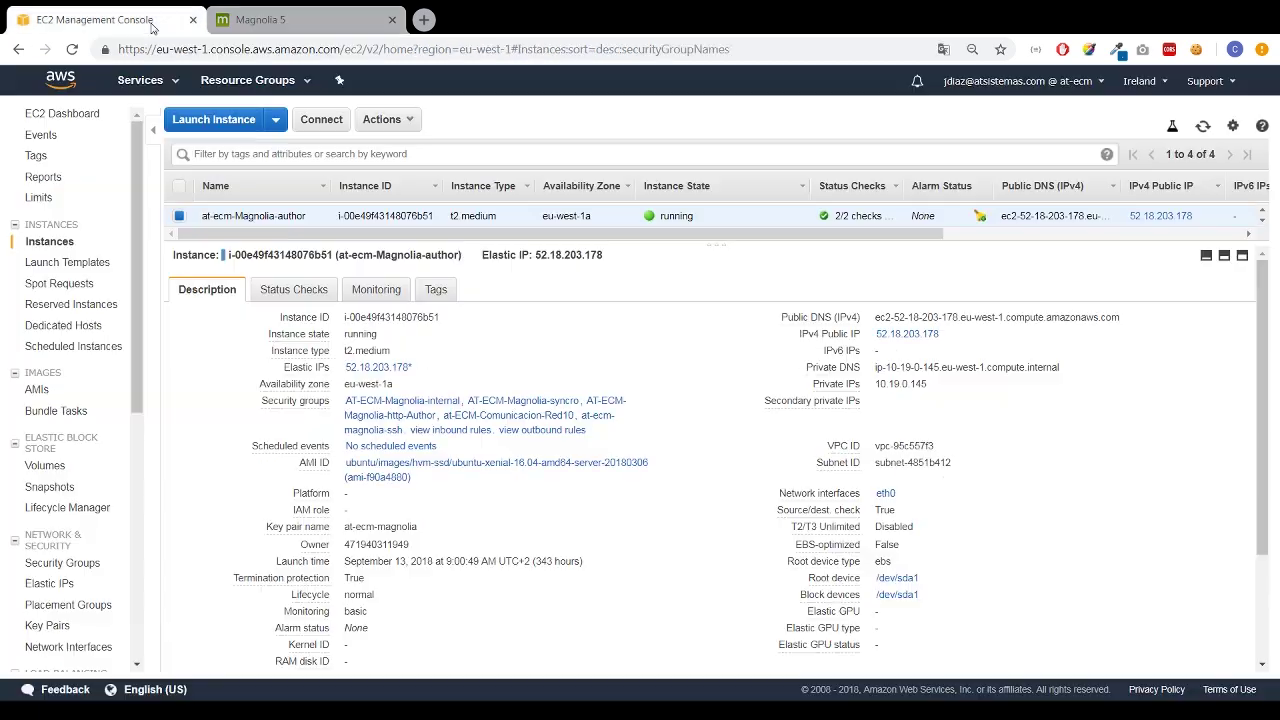
drag(137, 199, 153, 473)
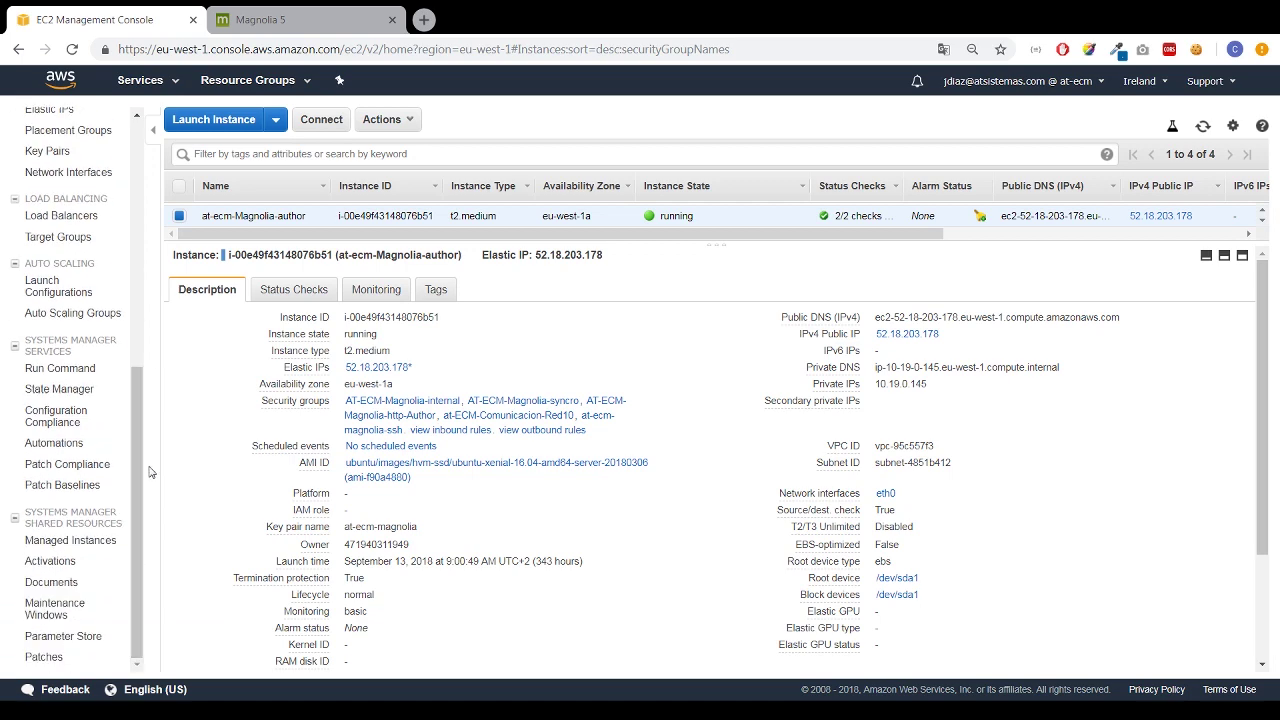
click(72, 314)
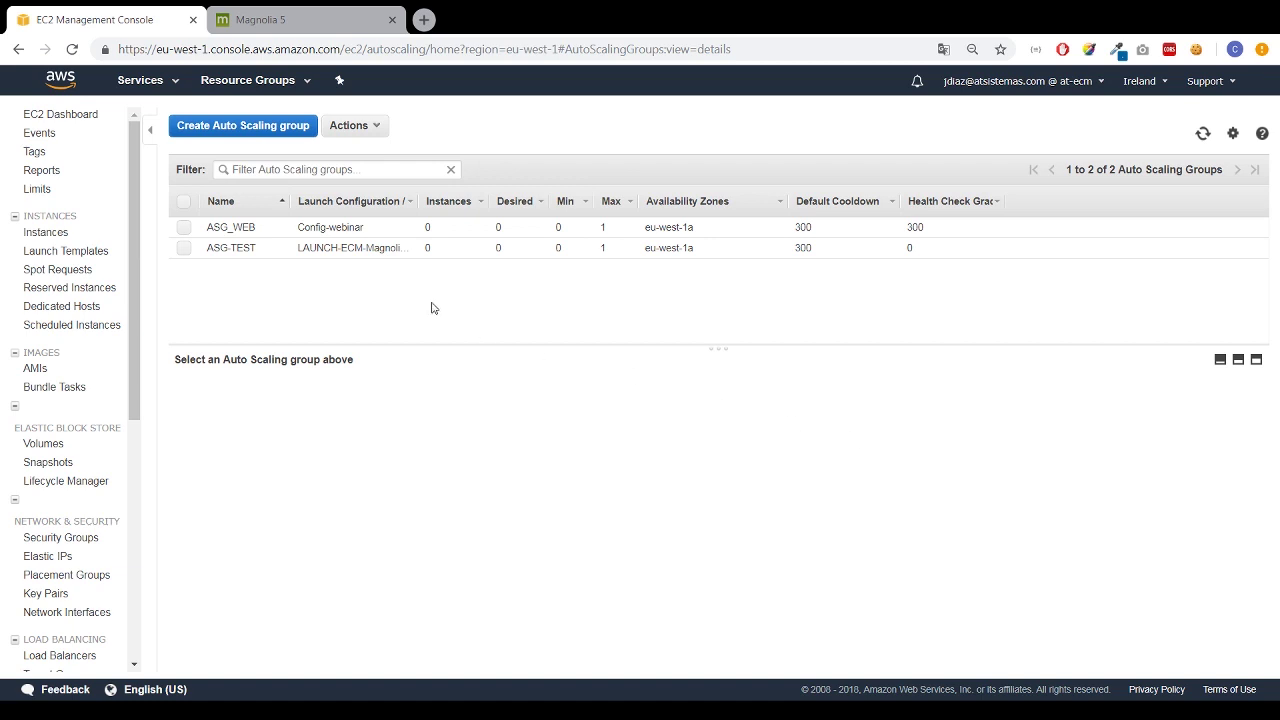
click(230, 228)
click(1131, 422)
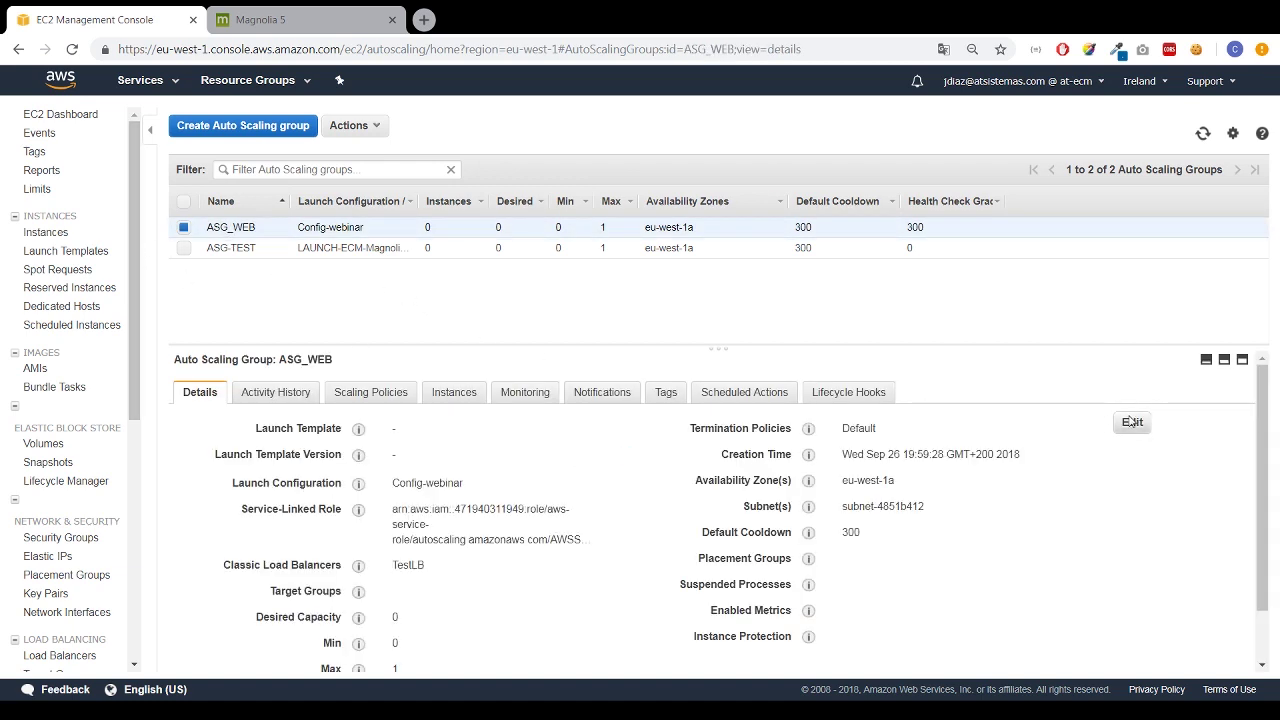
click(422, 645)
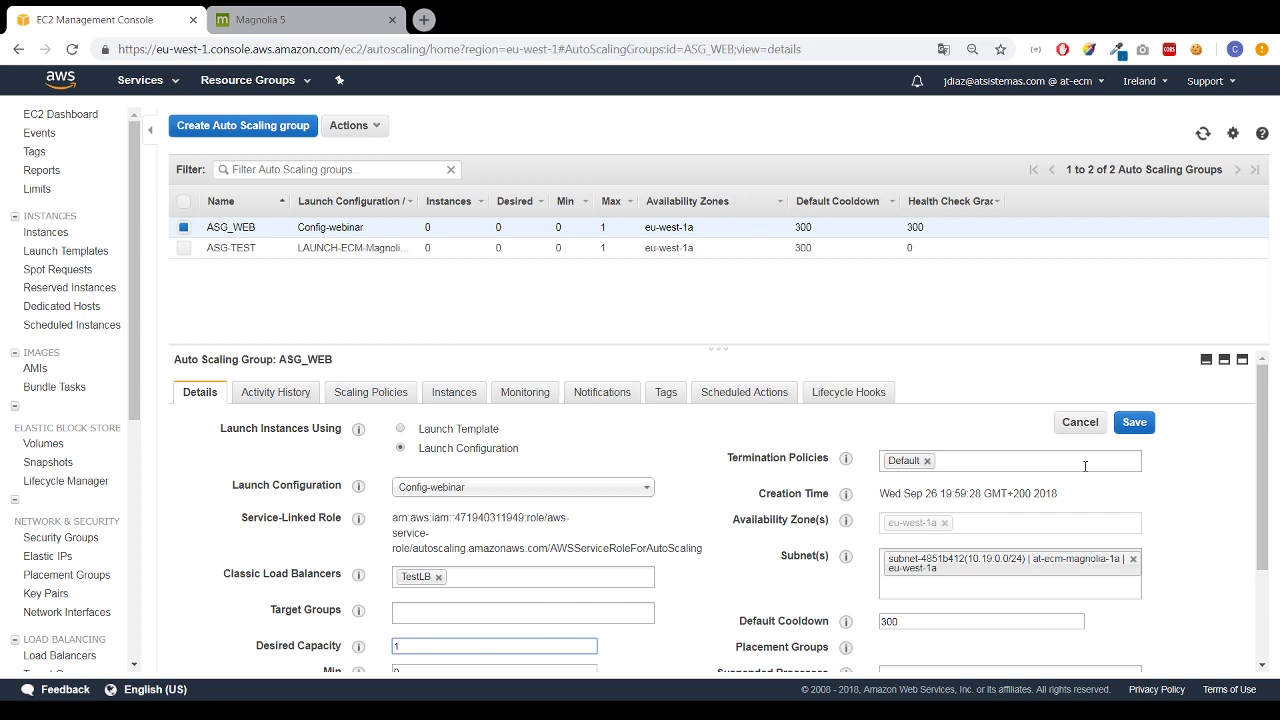
click(1135, 433)
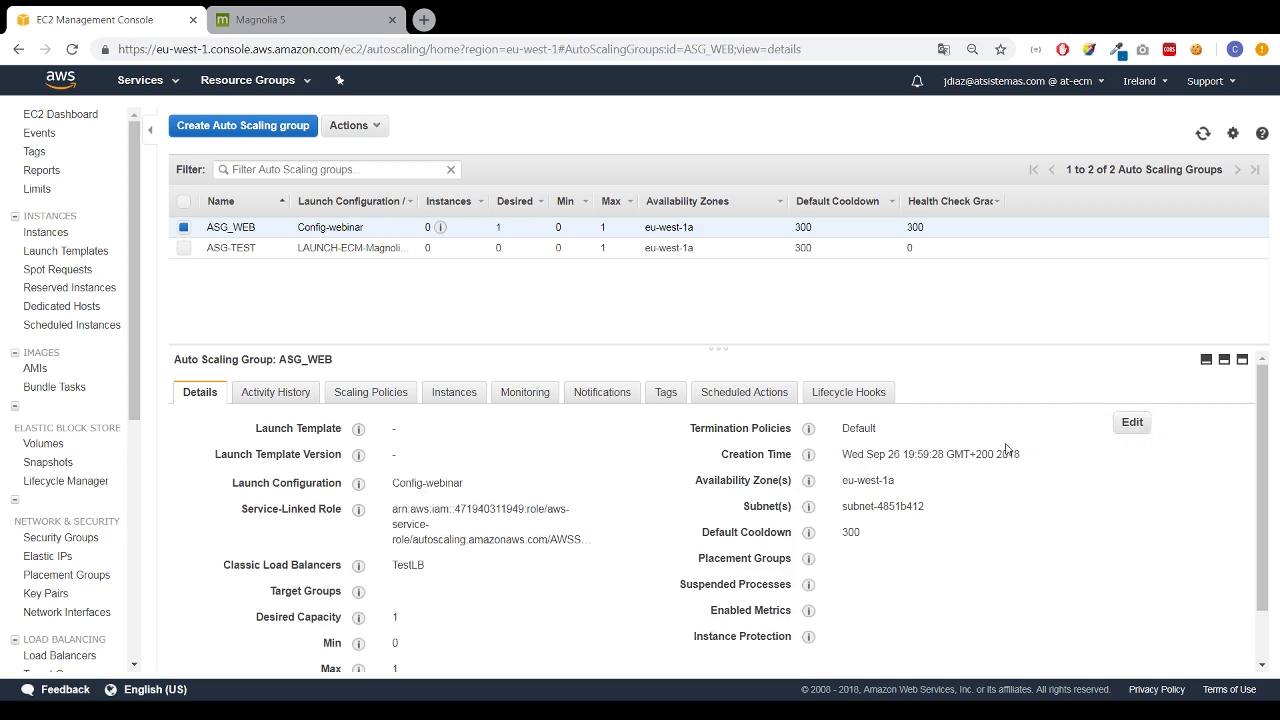
mouse_move(440, 227)
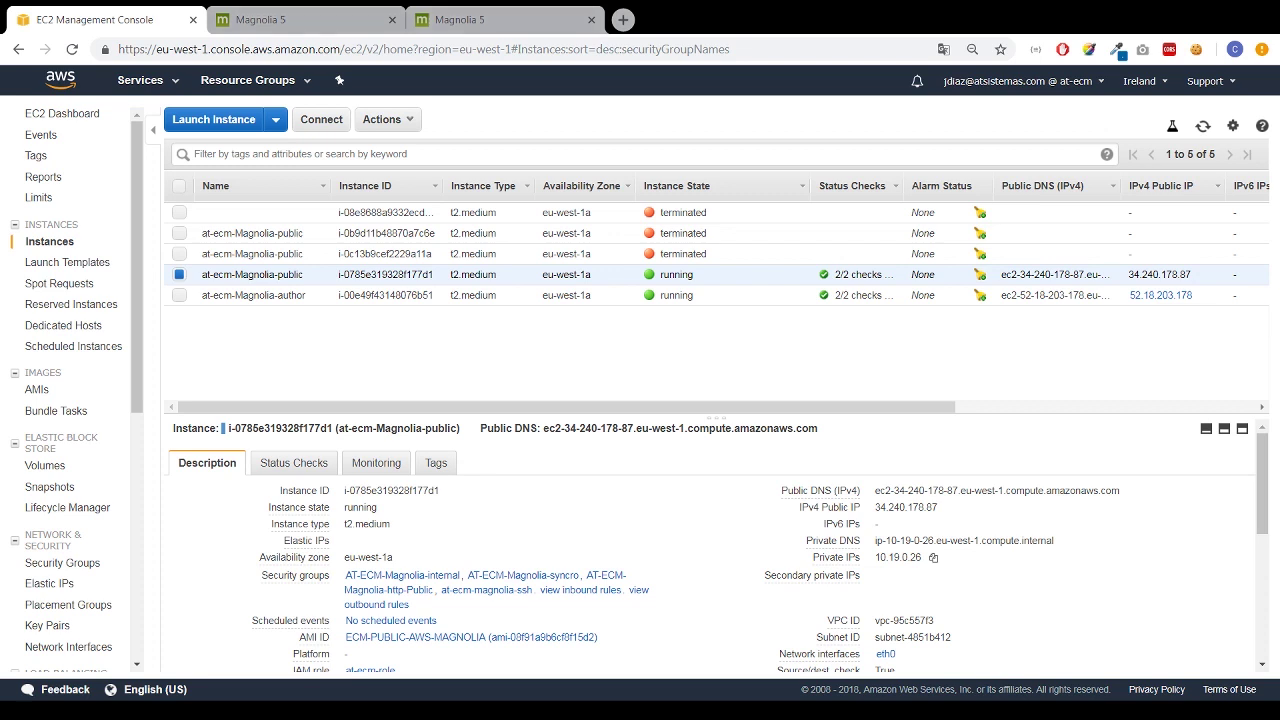
Examine the running at-ecm-Magnolia-public instance's IP addresses and view the Pages and Comments apps in its Magnolia instance.
mouse_move(270, 279)
mouse_move(928, 505)
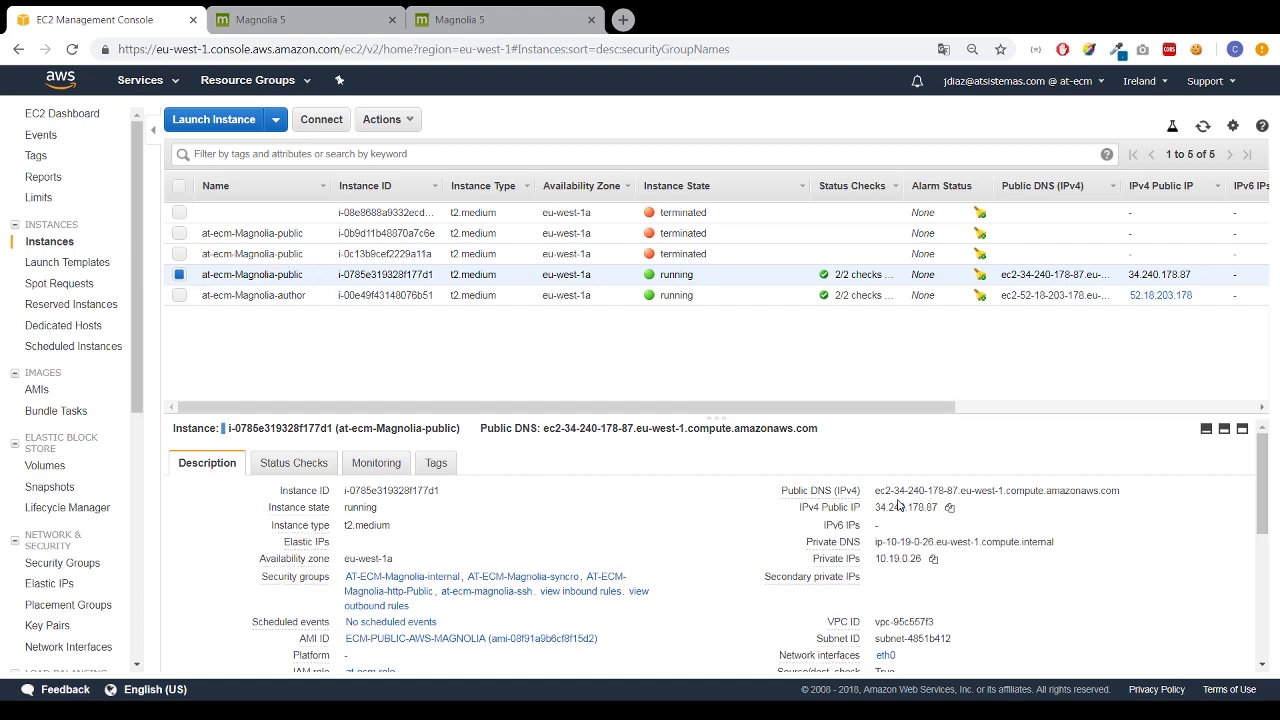
click(494, 20)
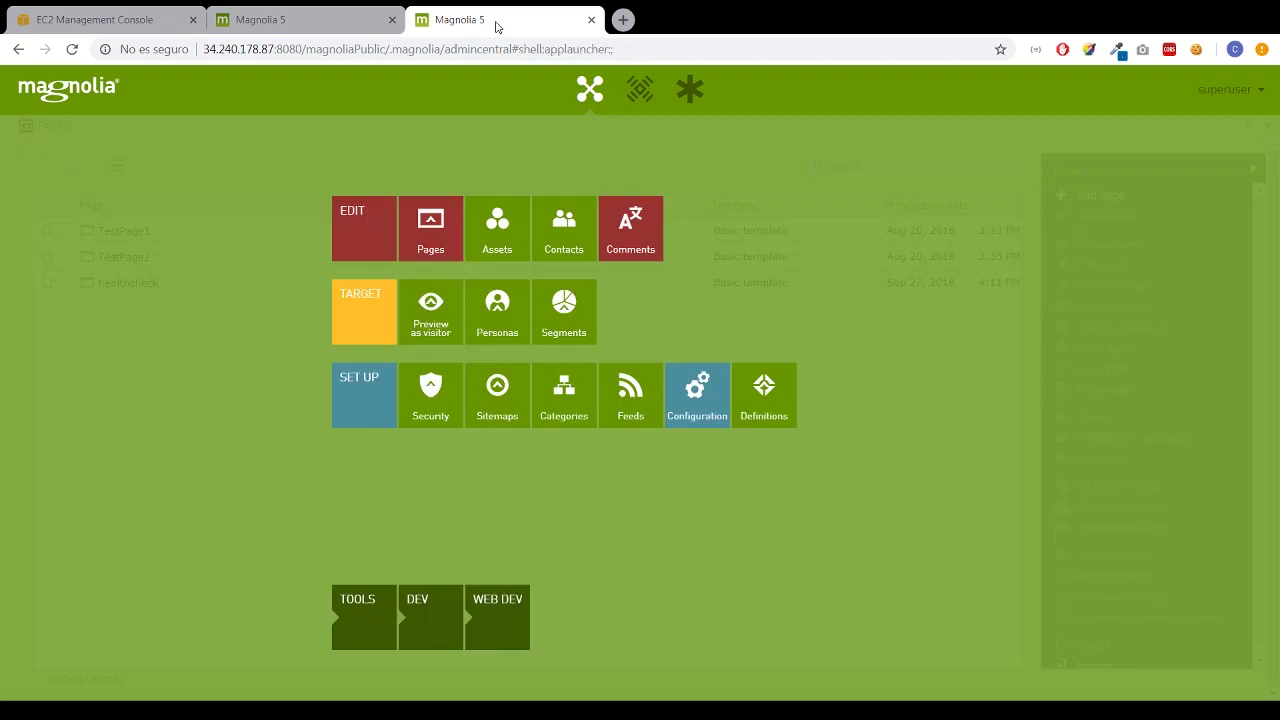
click(428, 243)
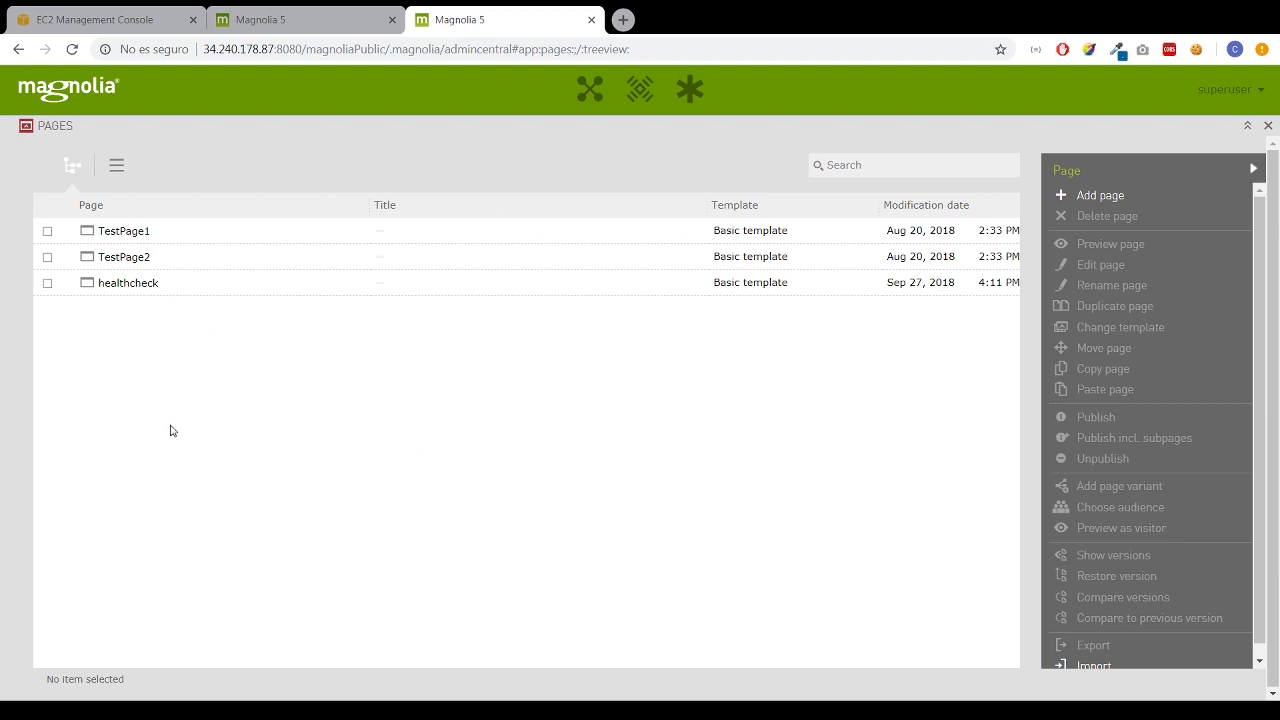
click(593, 99)
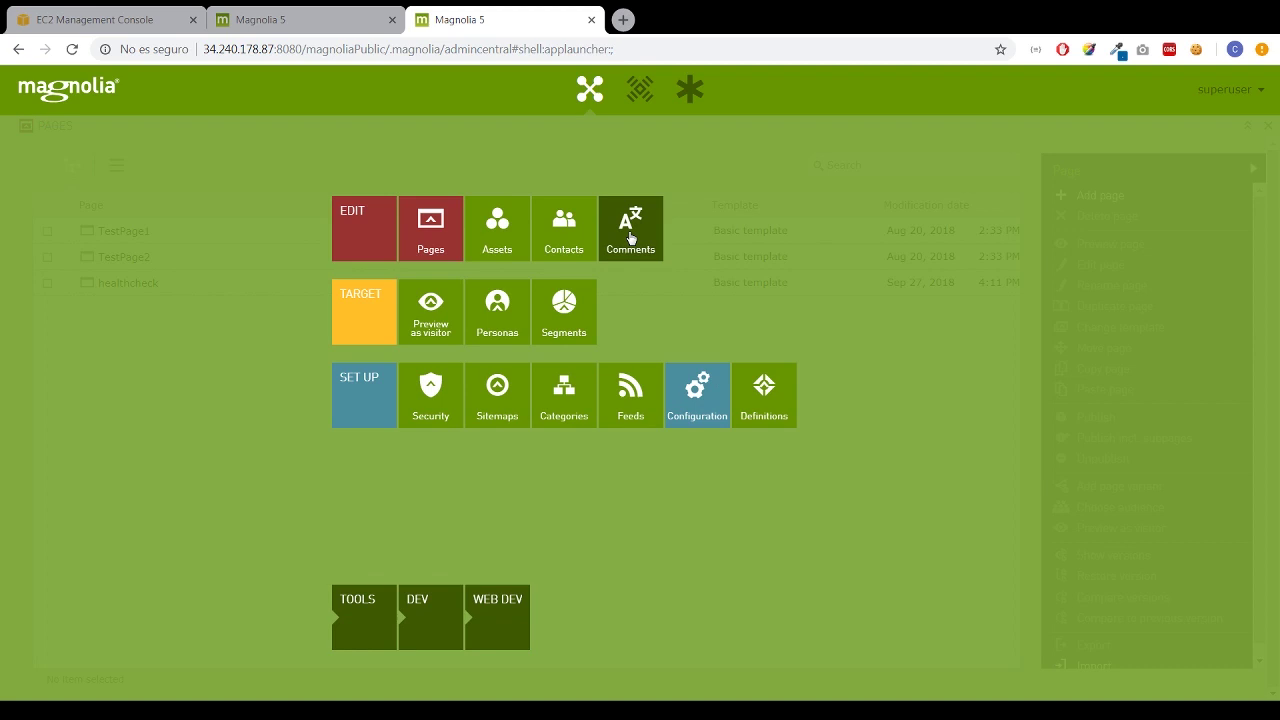
click(630, 237)
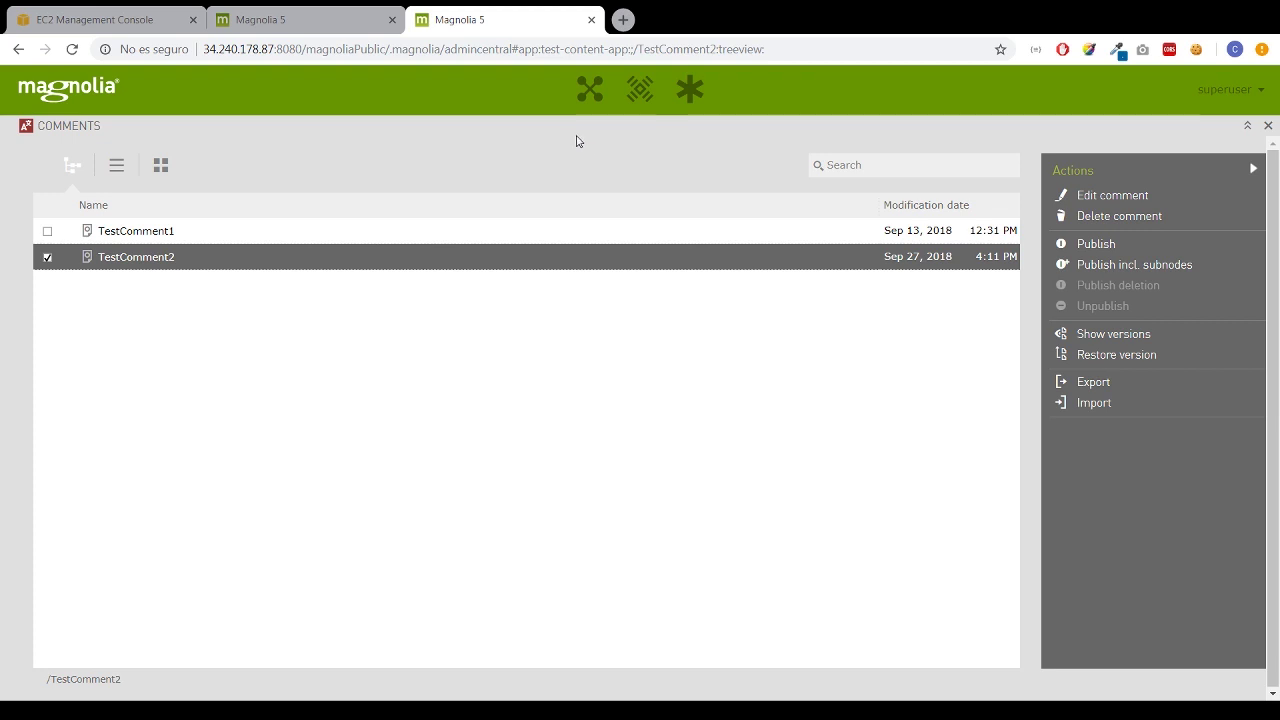
Return to Magnolia on the author instance and examine the public receiver's enabled and url properties in the Configuration app.
click(328, 17)
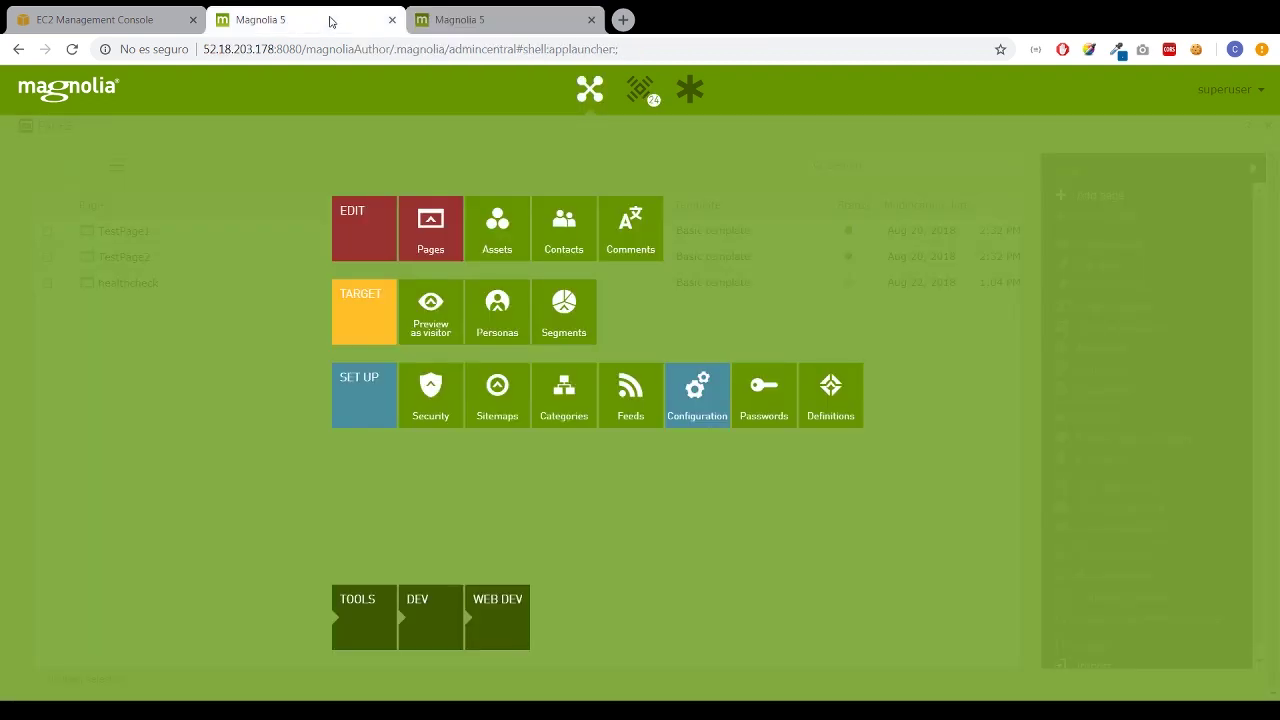
click(697, 420)
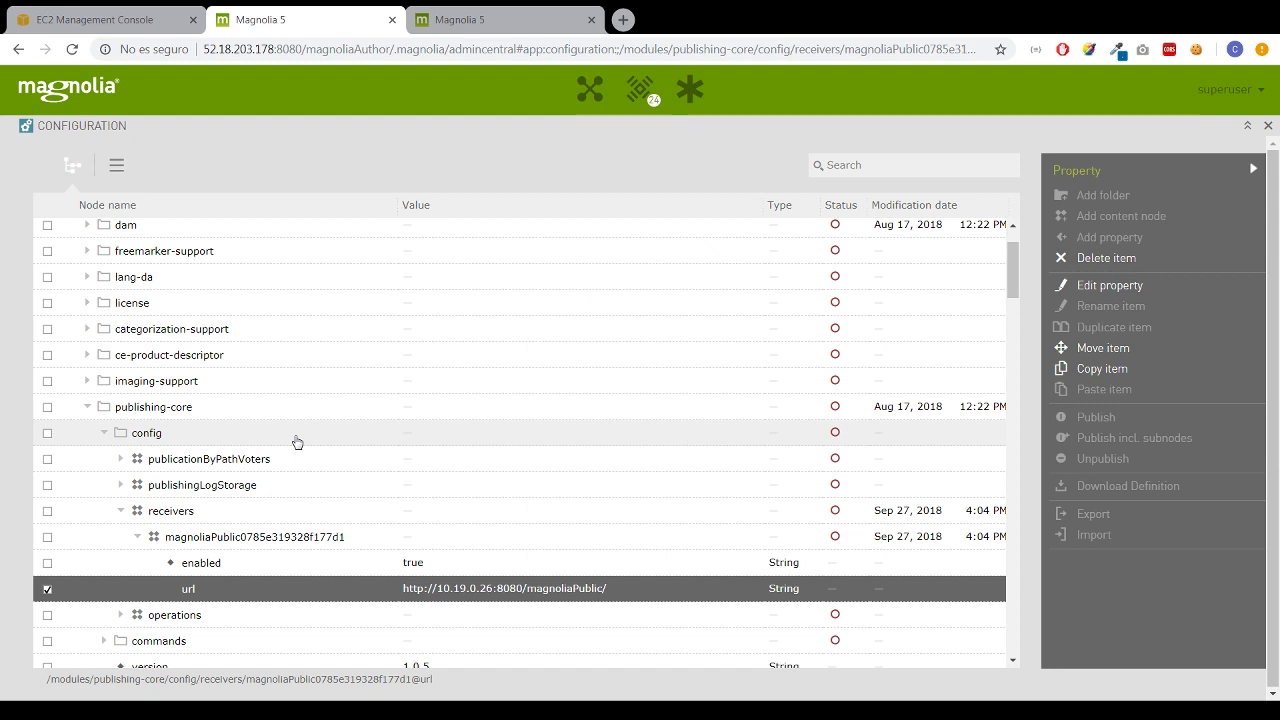
Switch to the EC2 console, set the ASG_WEB group's desired capacity to 0, save it and refresh the group list.
key(ctrl+shift+Tab)
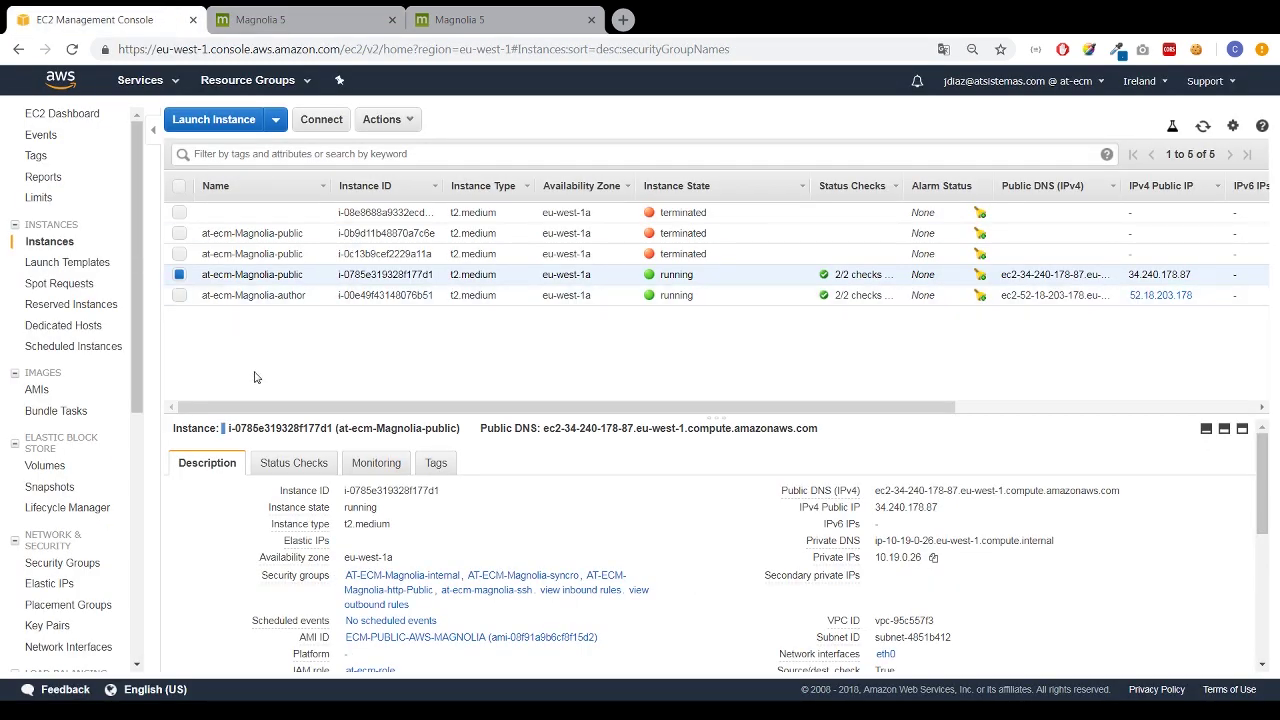
drag(136, 275, 136, 512)
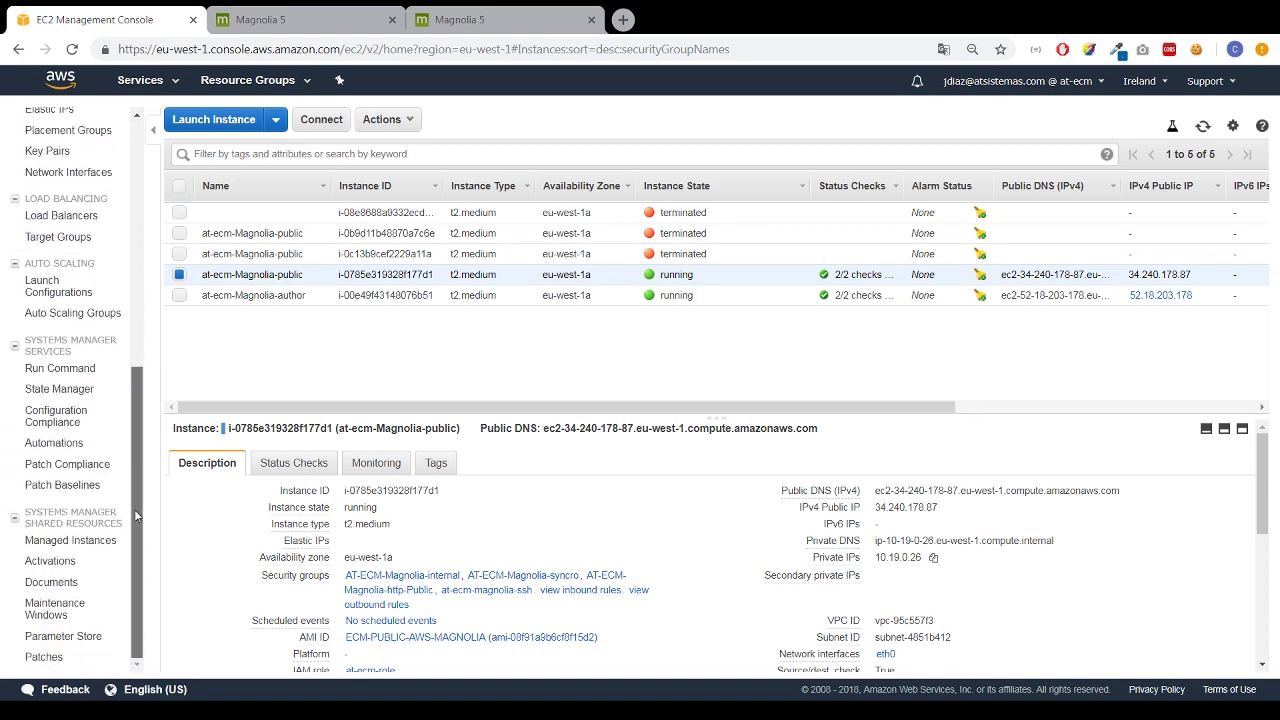
click(70, 312)
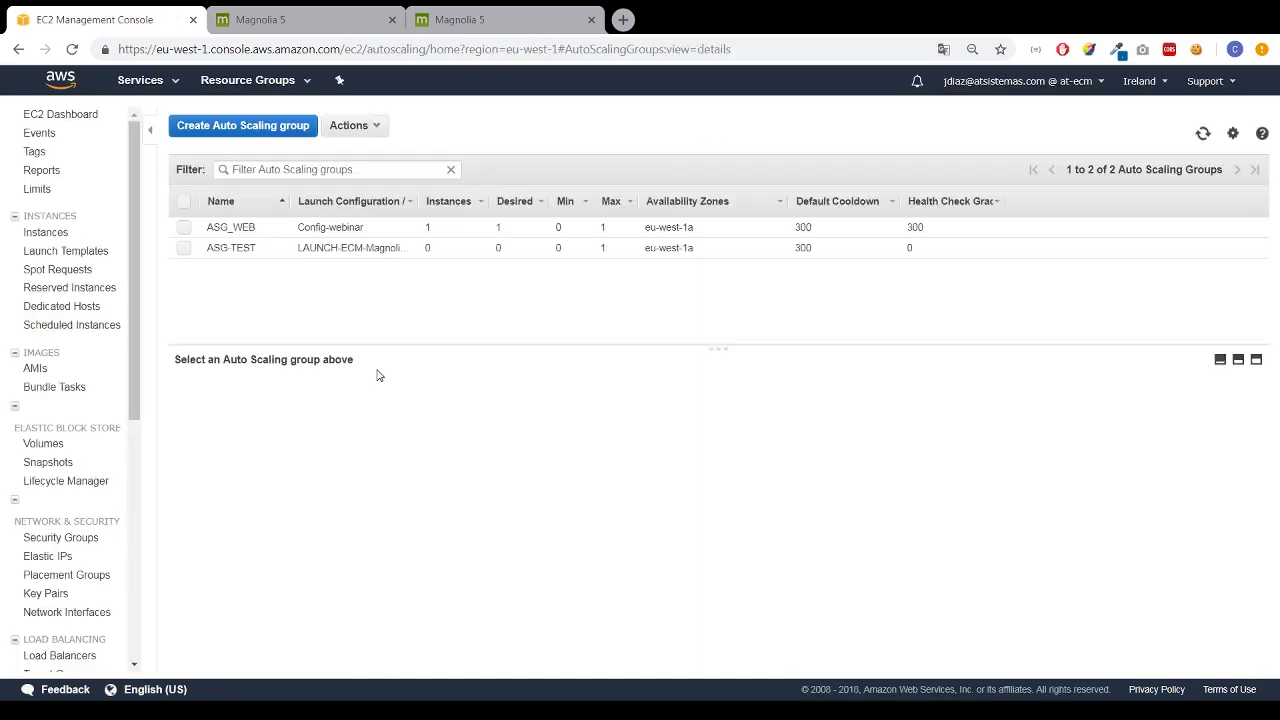
click(238, 228)
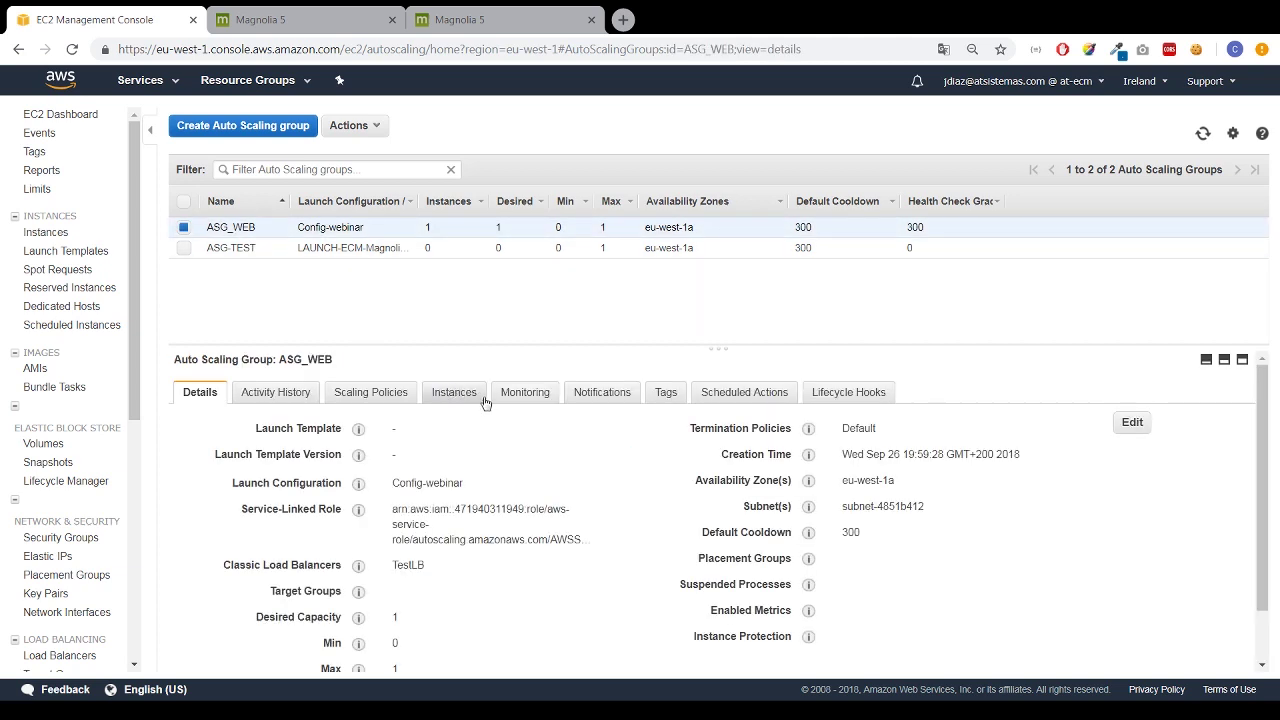
click(1132, 422)
scroll(499, 637, down, 1)
click(466, 565)
text(0)
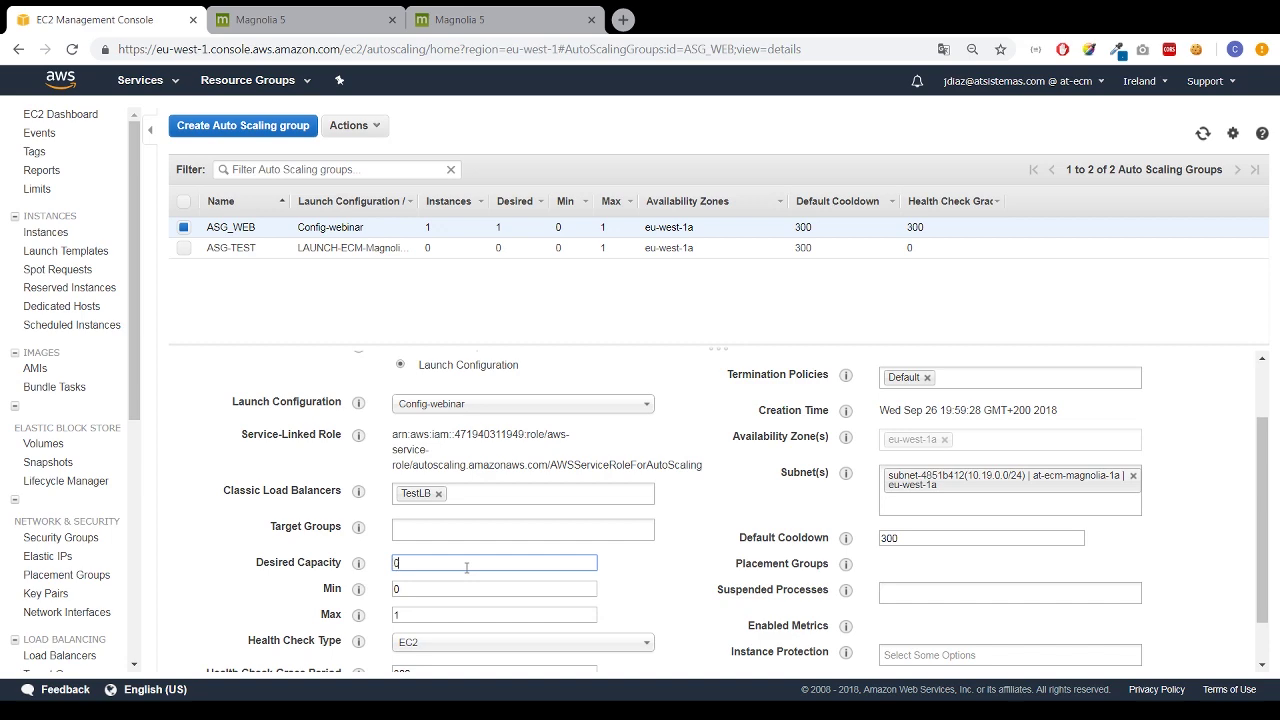
scroll(466, 567, up, 3)
click(1138, 427)
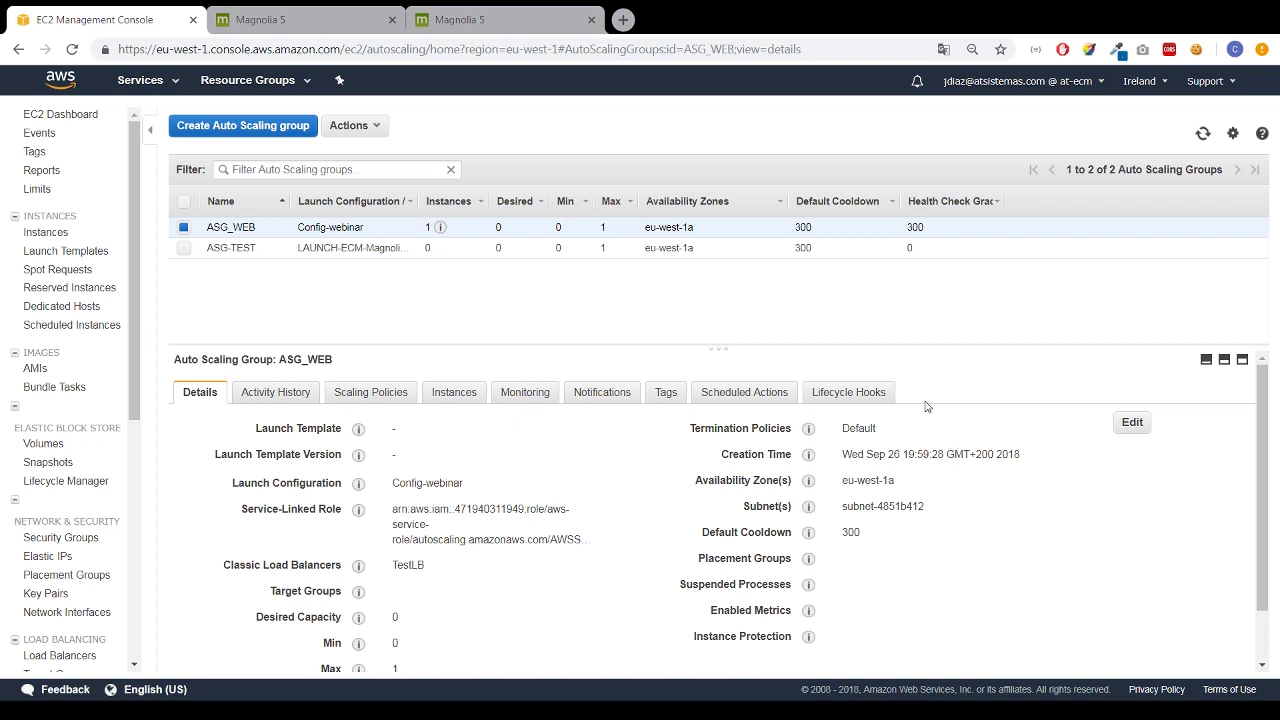
click(1202, 133)
Switch to the author instance's Magnolia configuration and check the enabled property of the magnoliaPublic0785e319328f177d1 receiver.
click(333, 22)
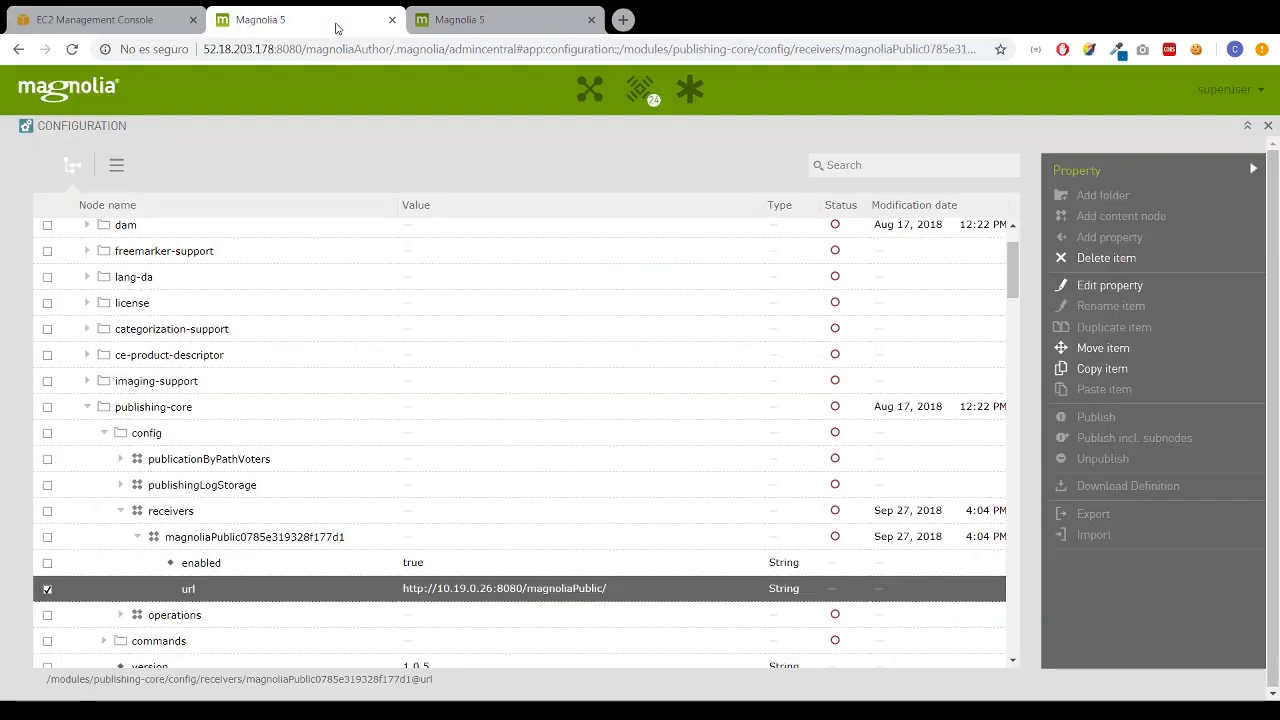
click(224, 540)
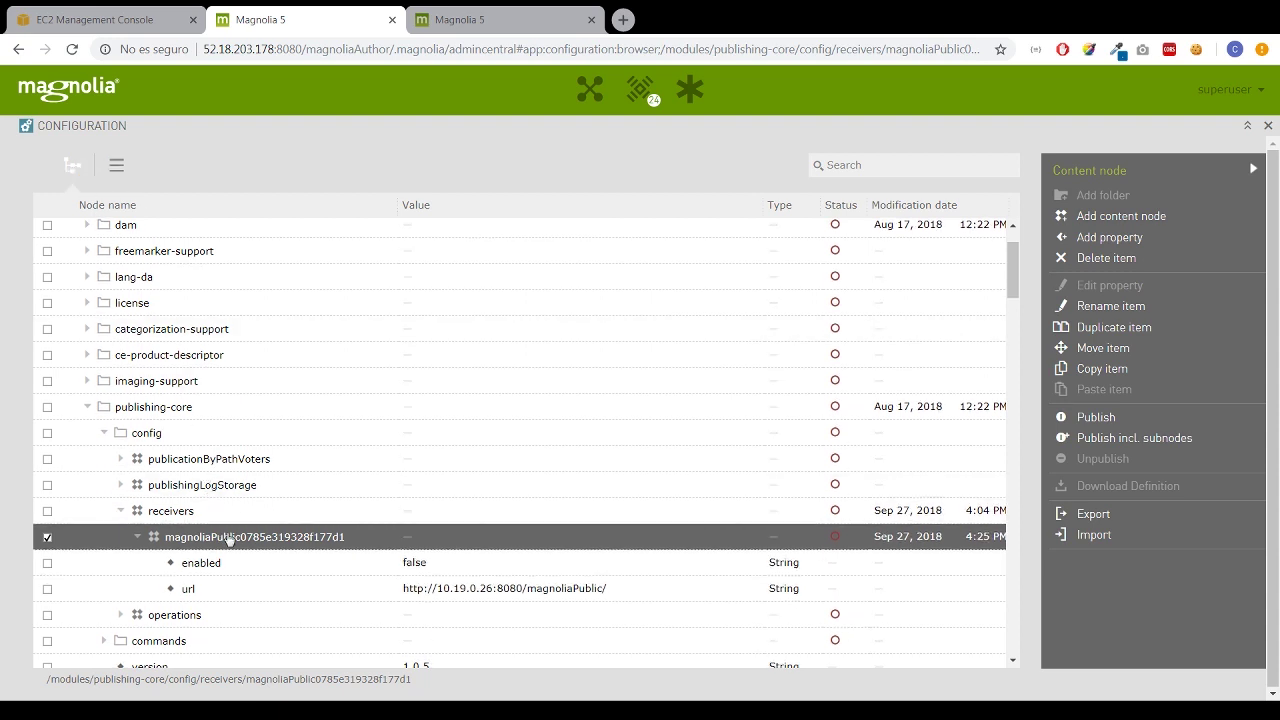
click(427, 566)
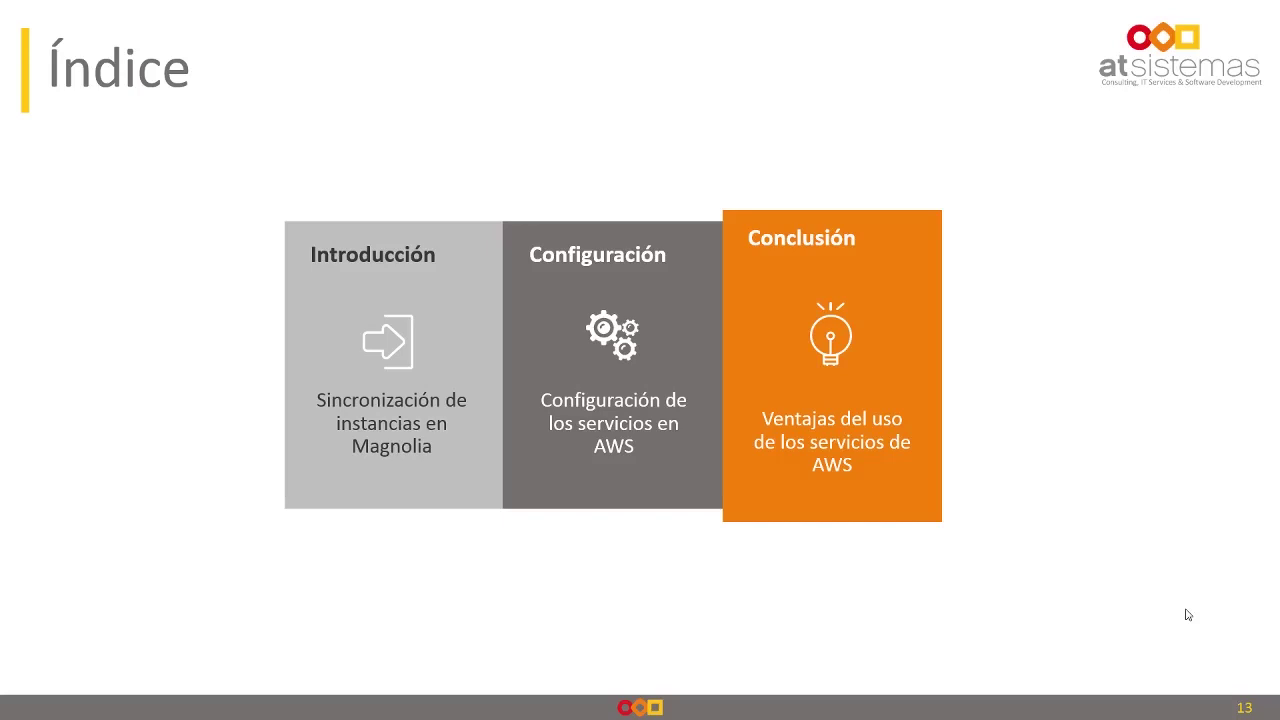
click(1188, 615)
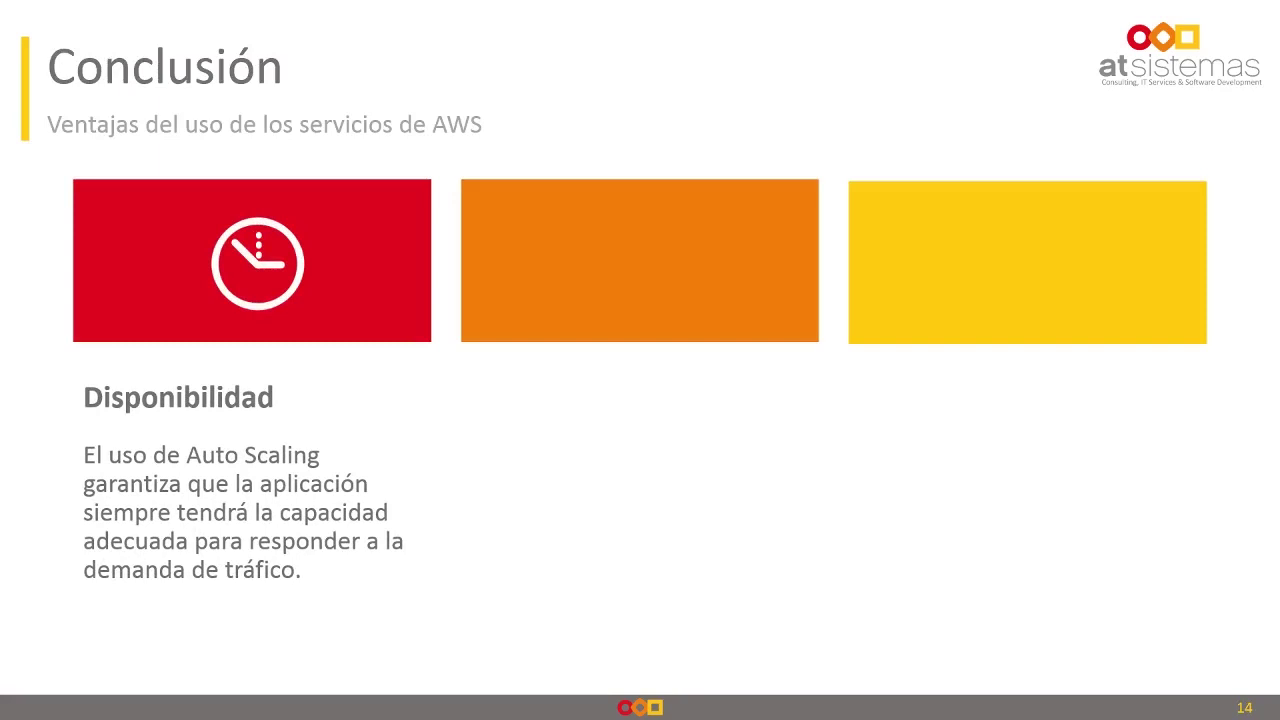
click(1188, 615)
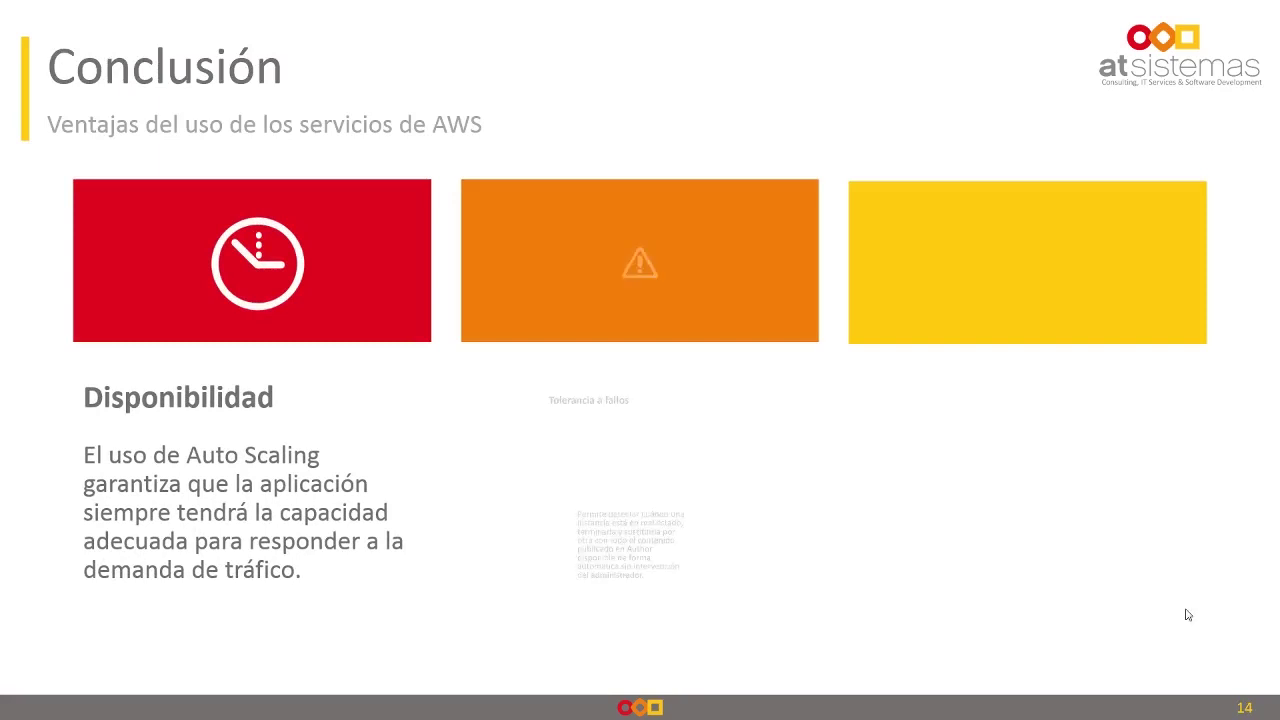